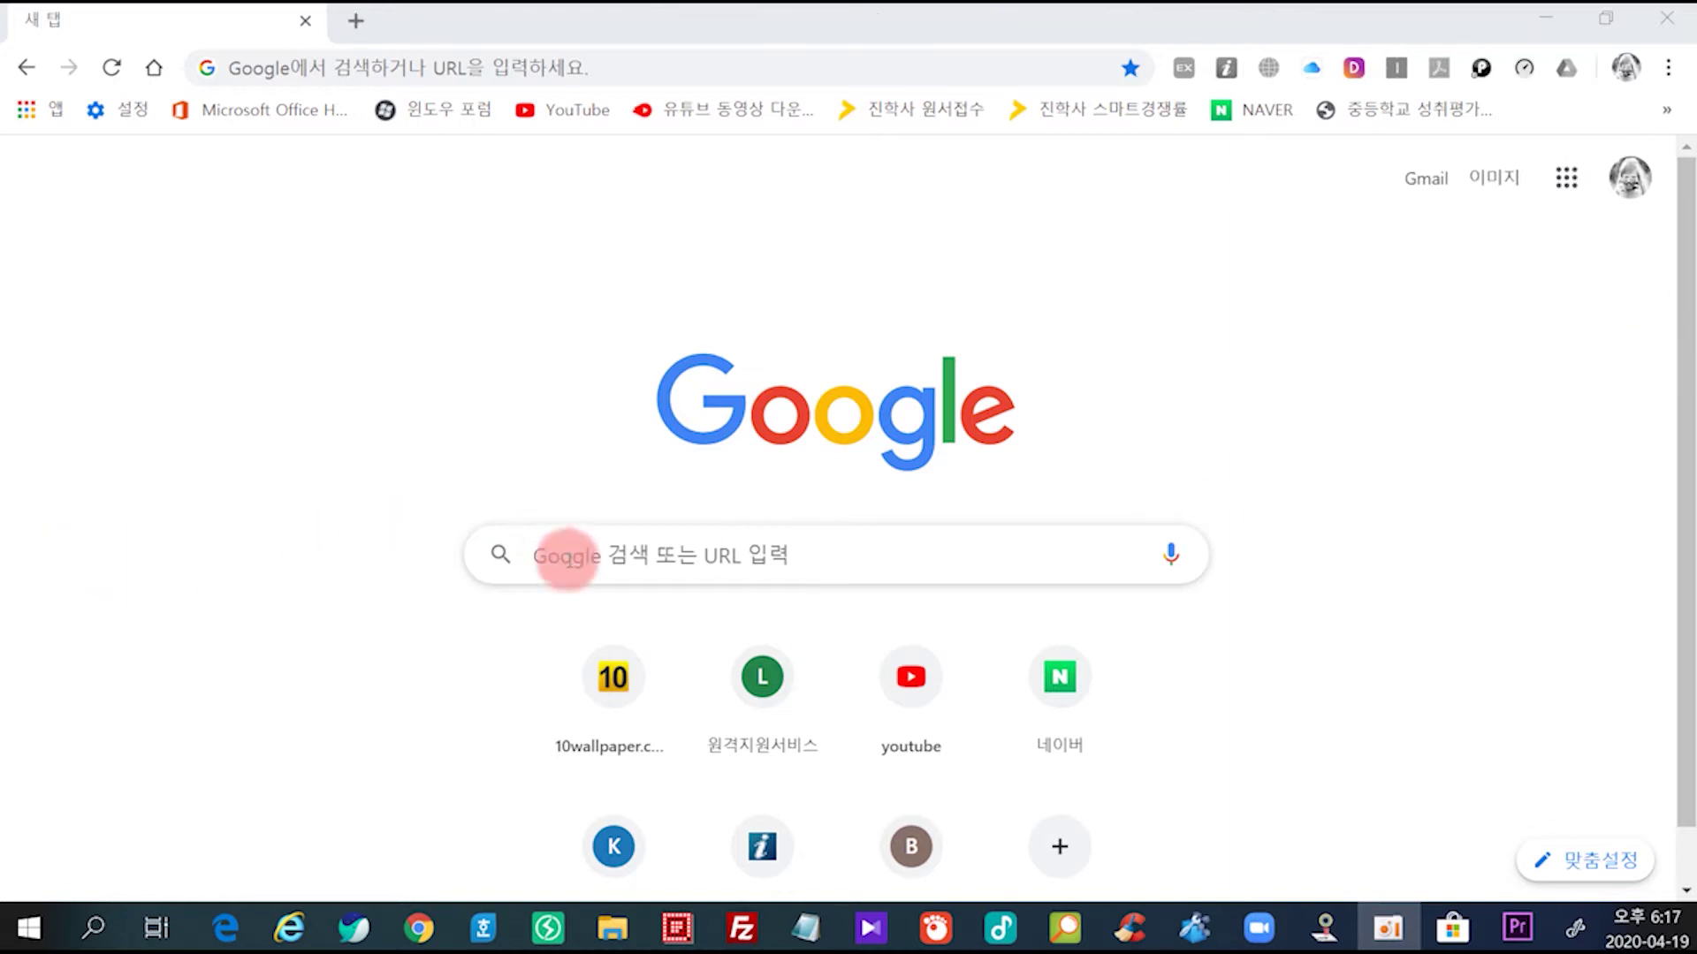
# Step: Search Google for "screencastify" and open the Screencastify - Screen Video Recorder page in the Chrome Web Store
pyautogui.click(585, 557)
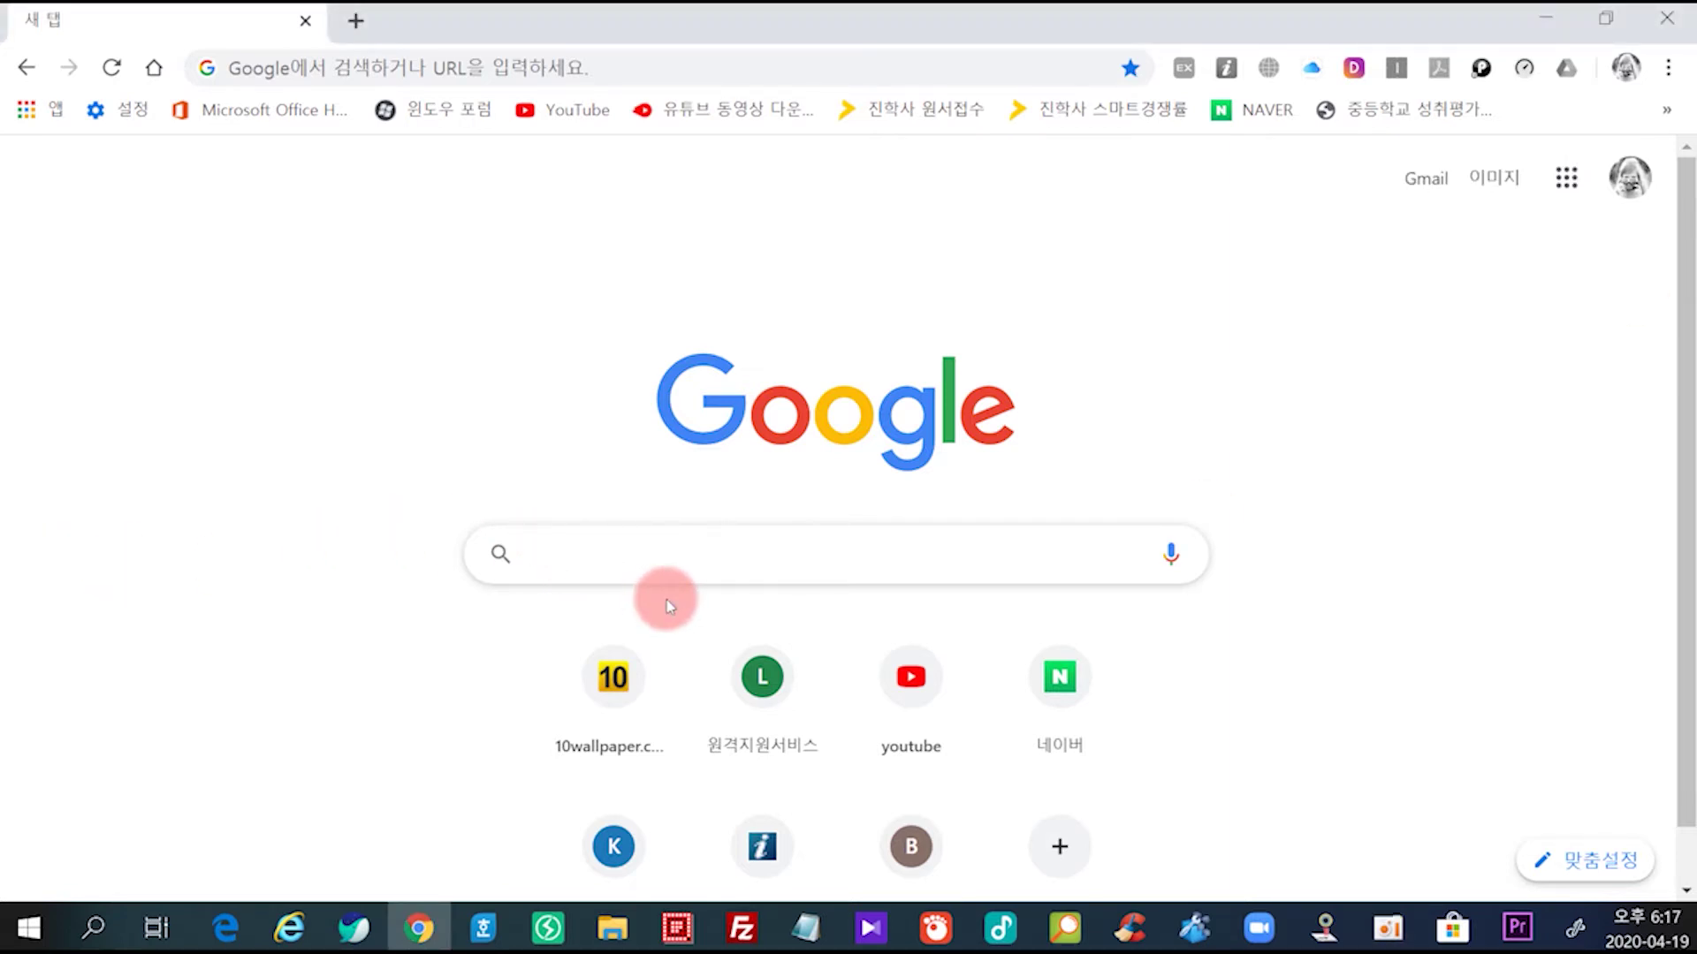
pyautogui.write('scre')
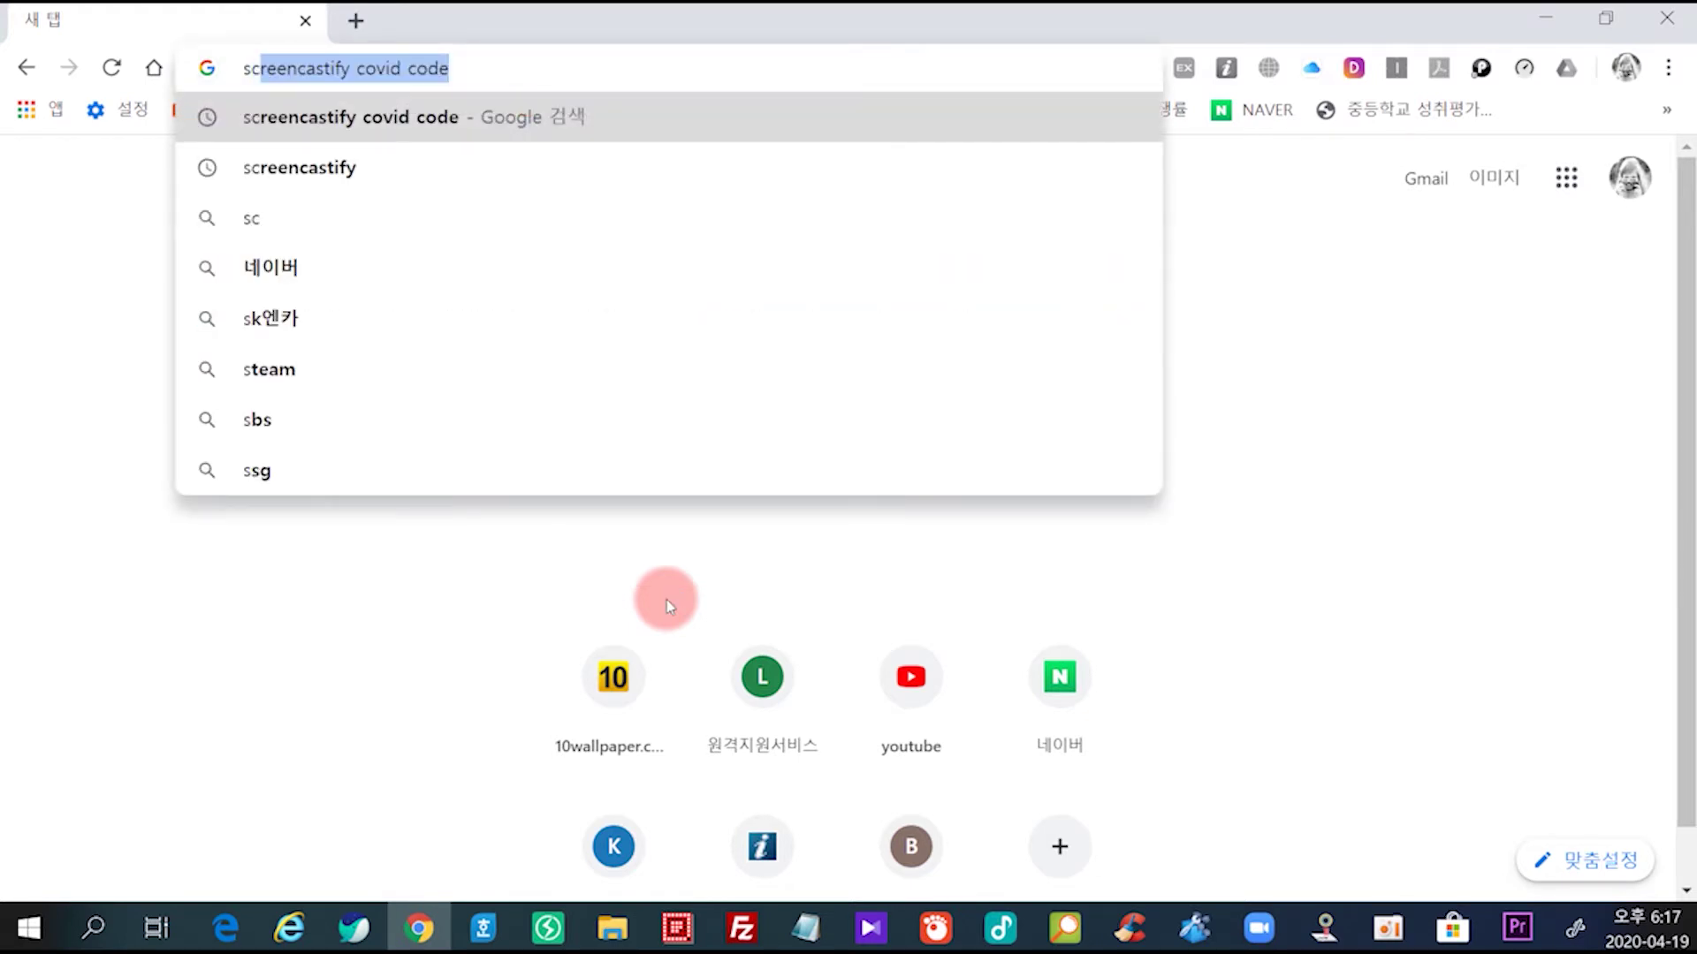
pyautogui.write('en')
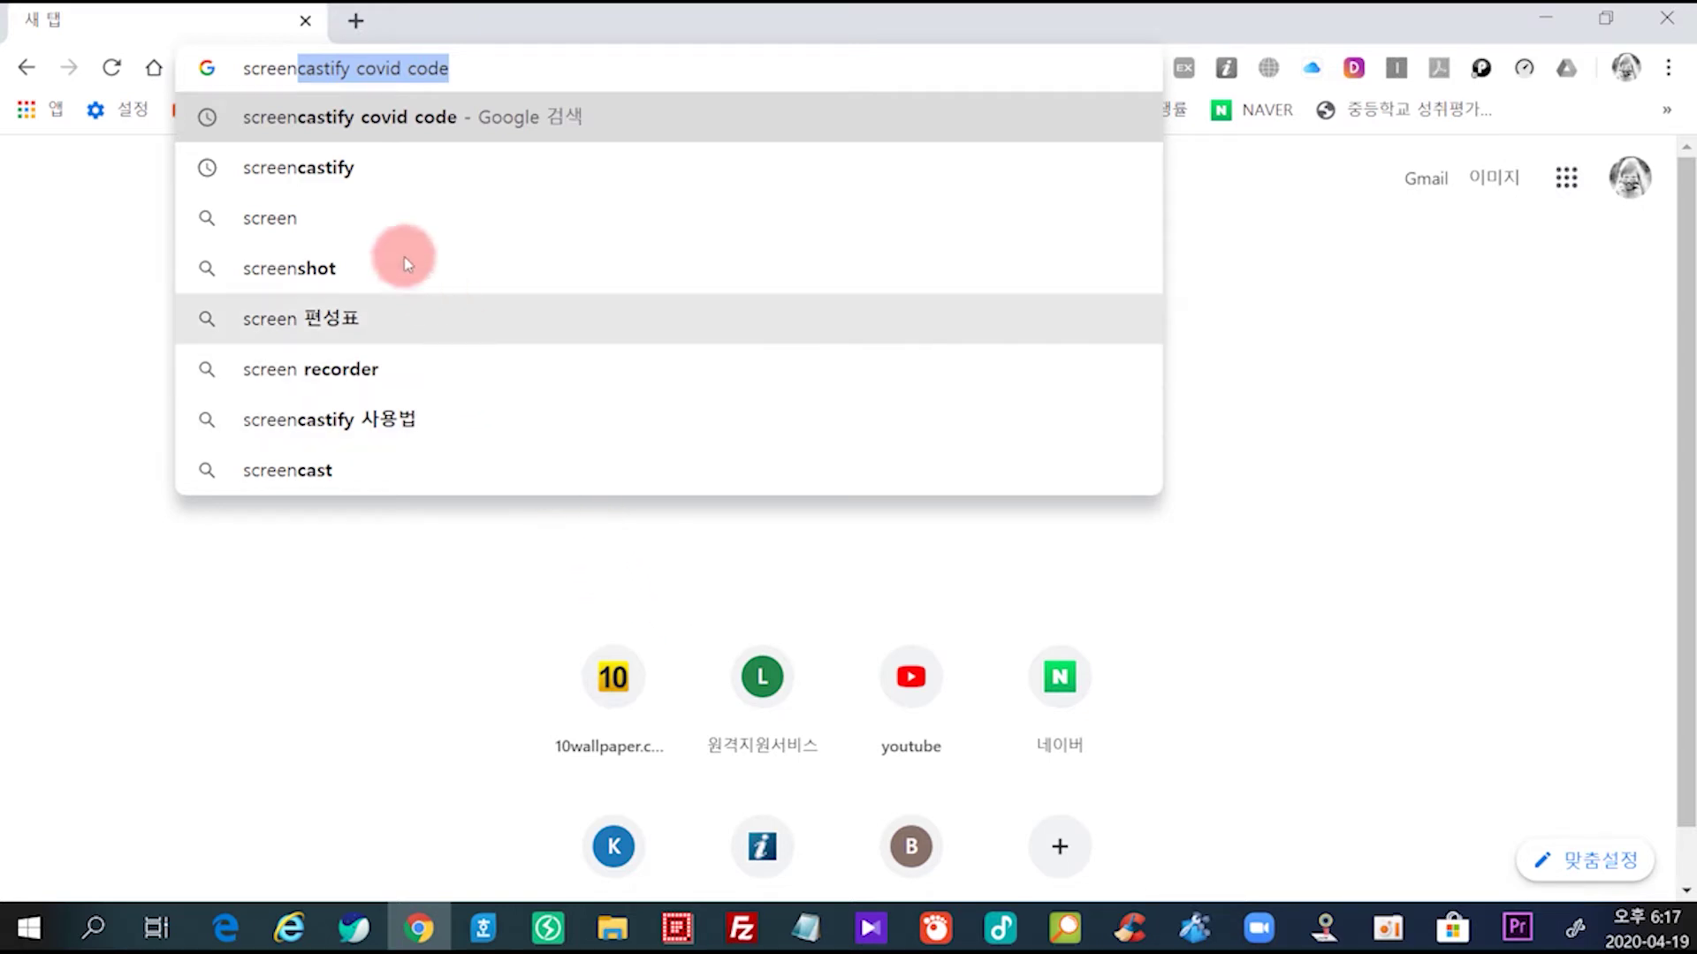
pyautogui.click(347, 173)
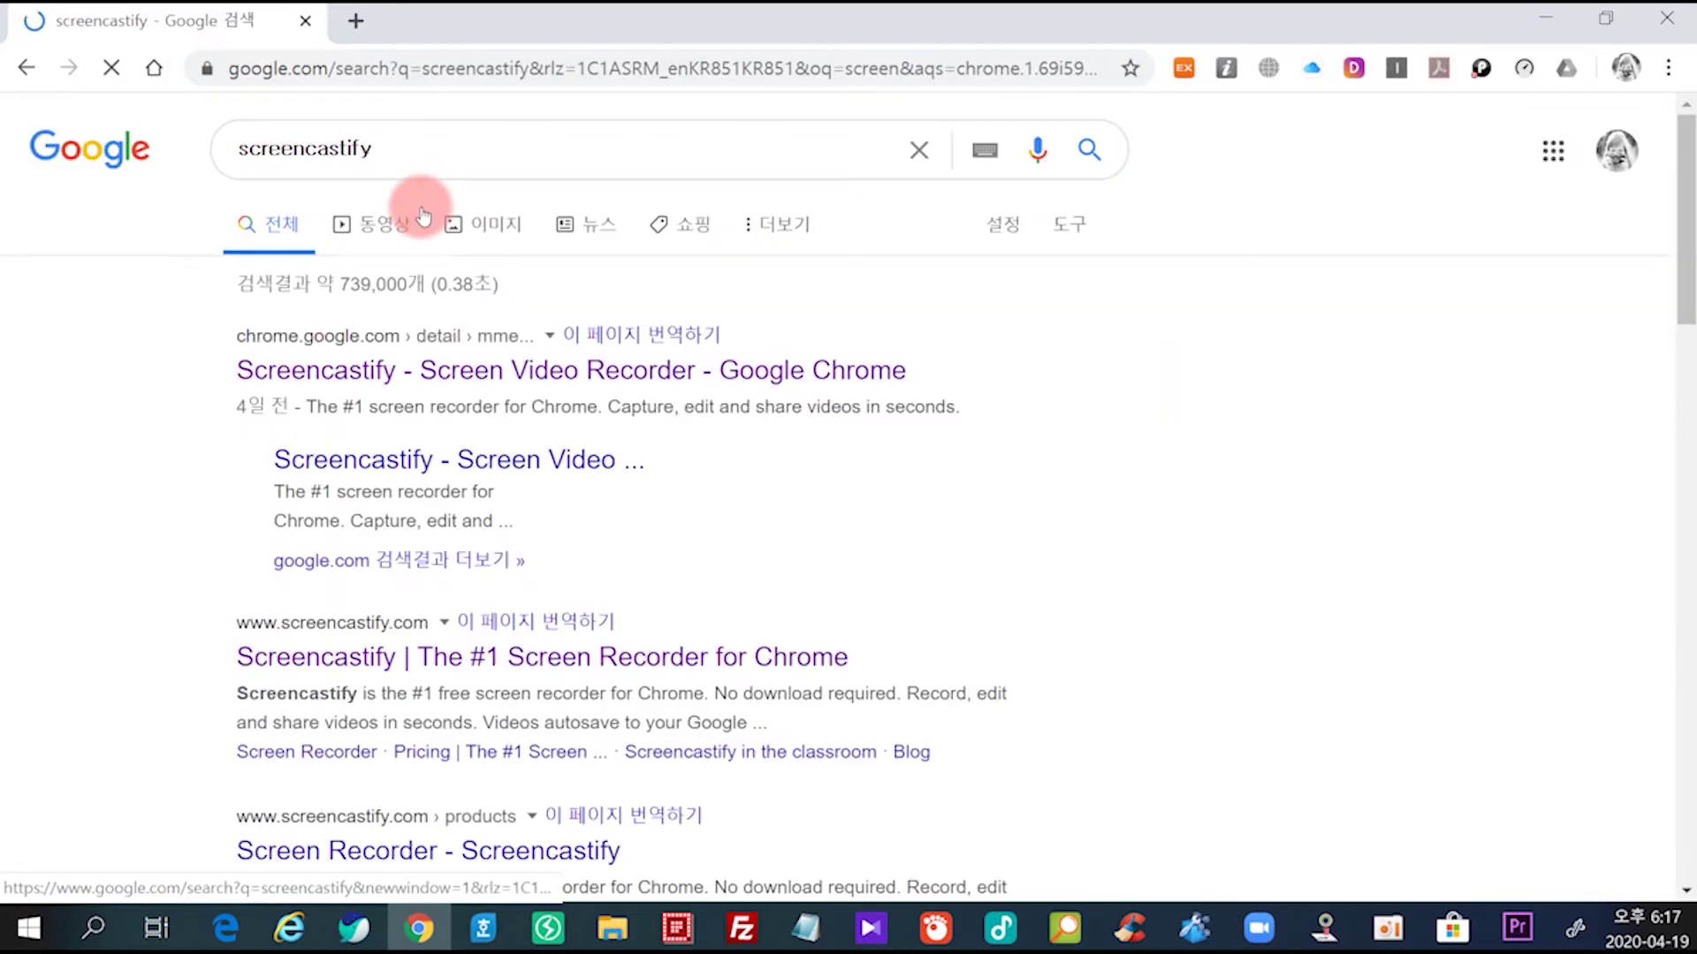
pyautogui.click(383, 375)
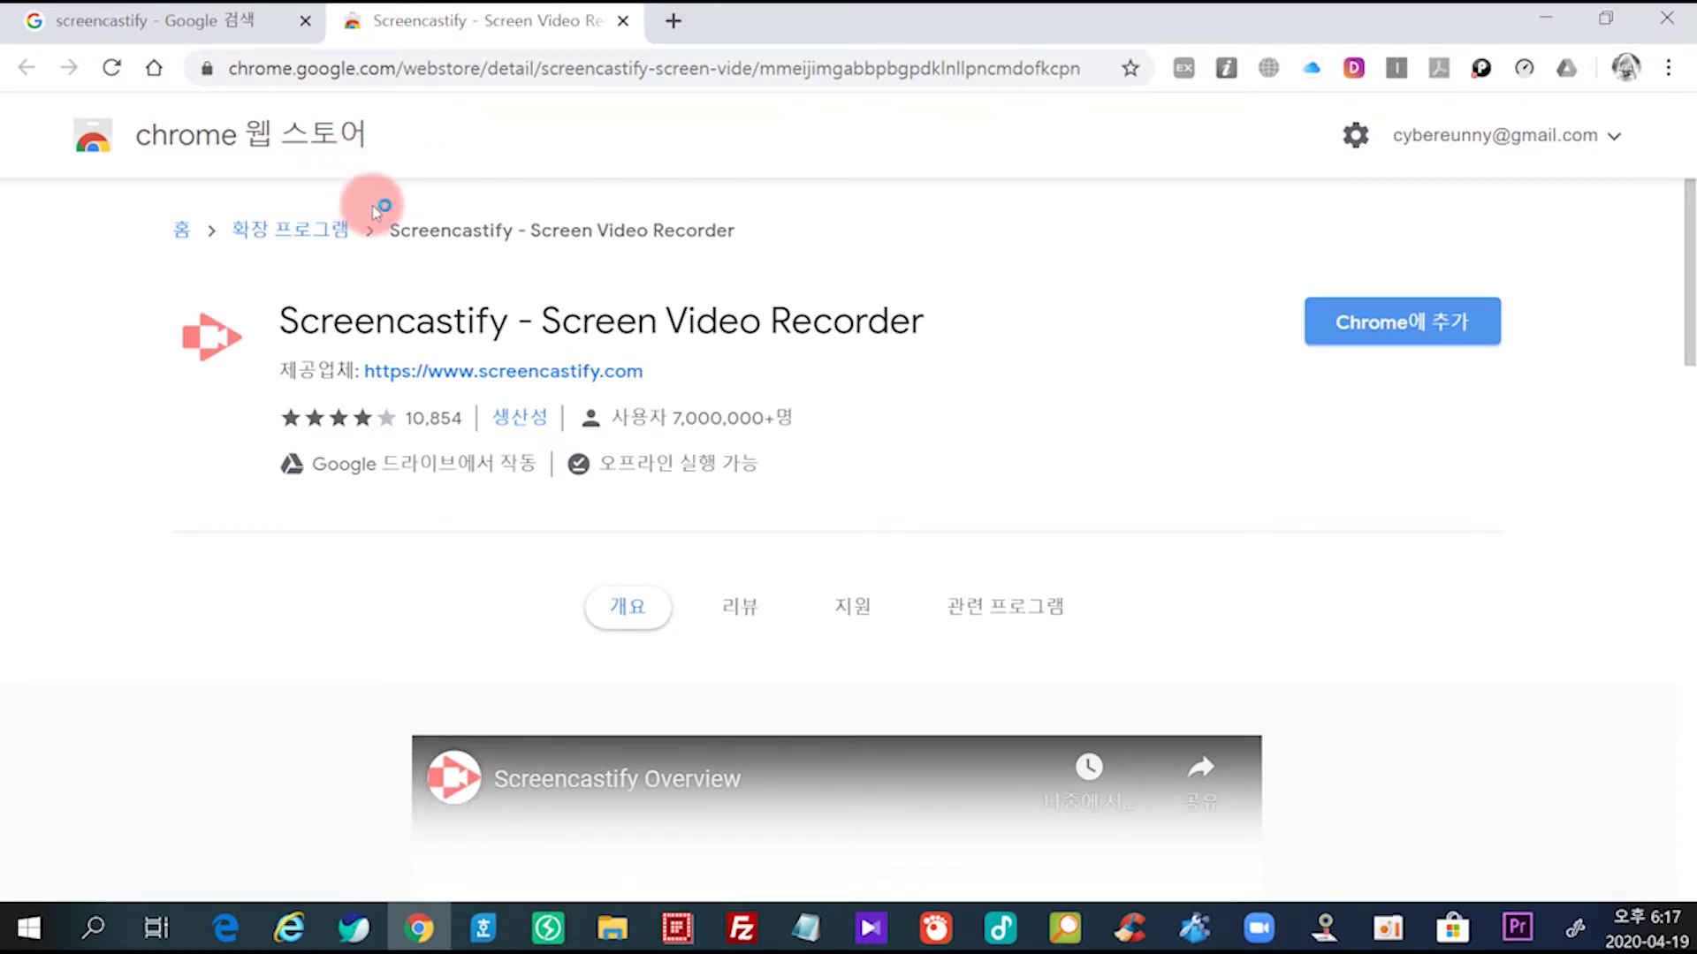
# Step: Visit the Screencastify website's Submit product page and read the COVID-19 notice about free access for educators
pyautogui.click(495, 382)
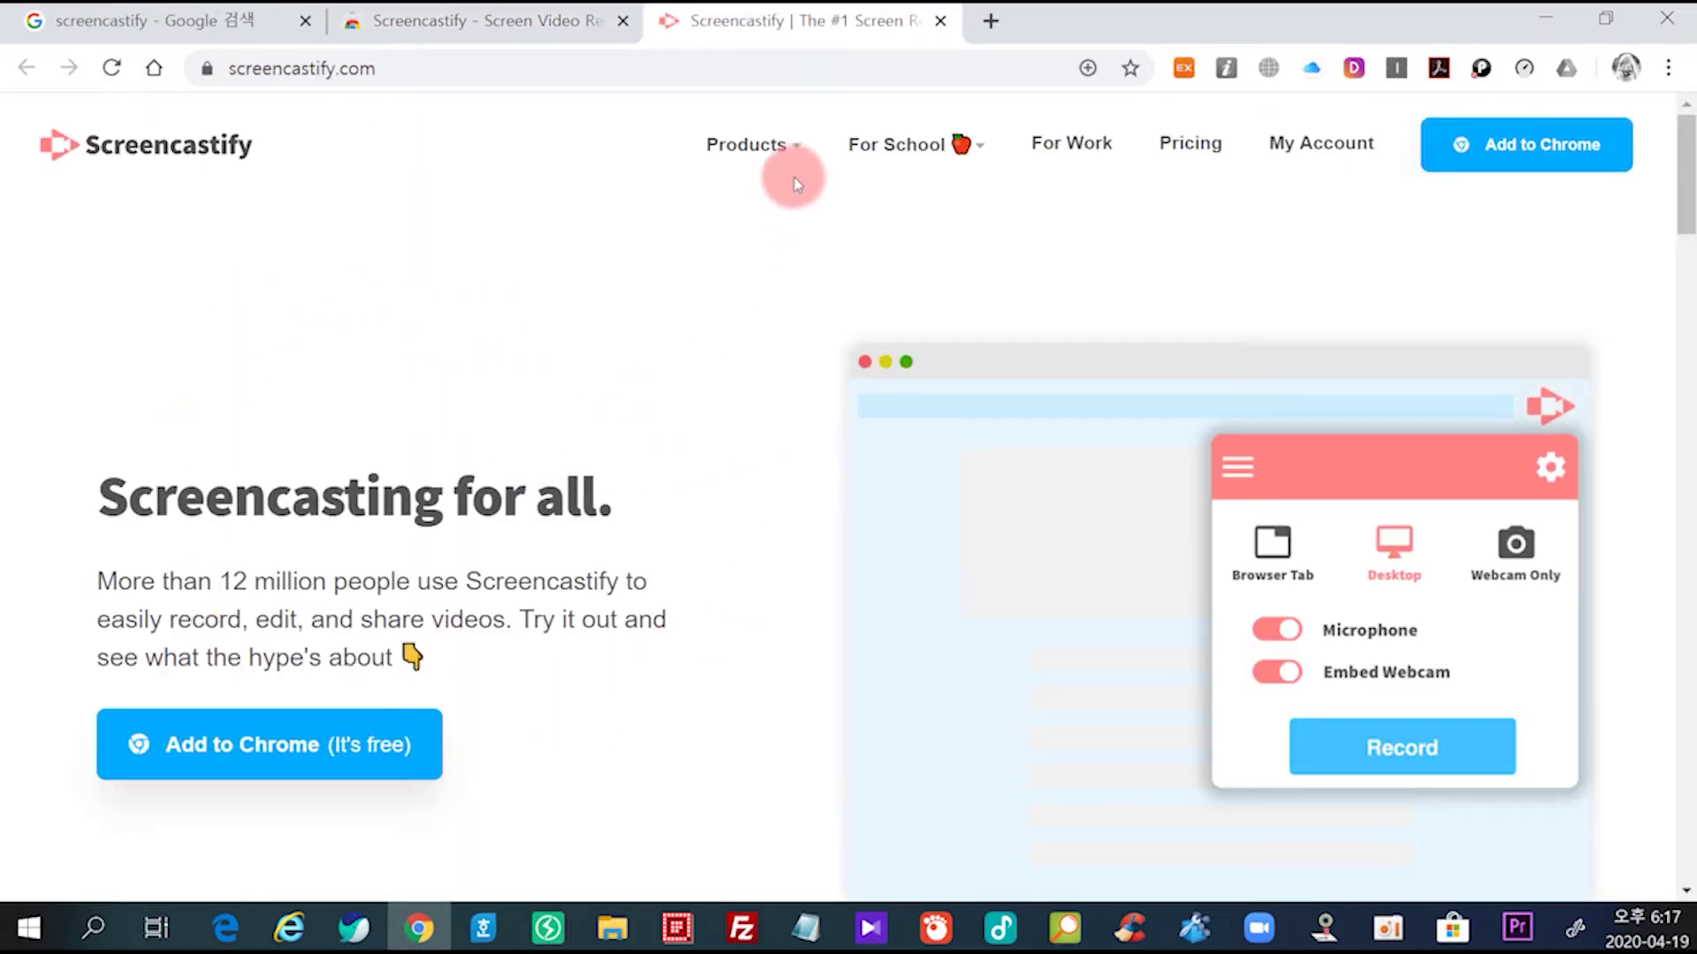
pyautogui.moveTo(800, 154)
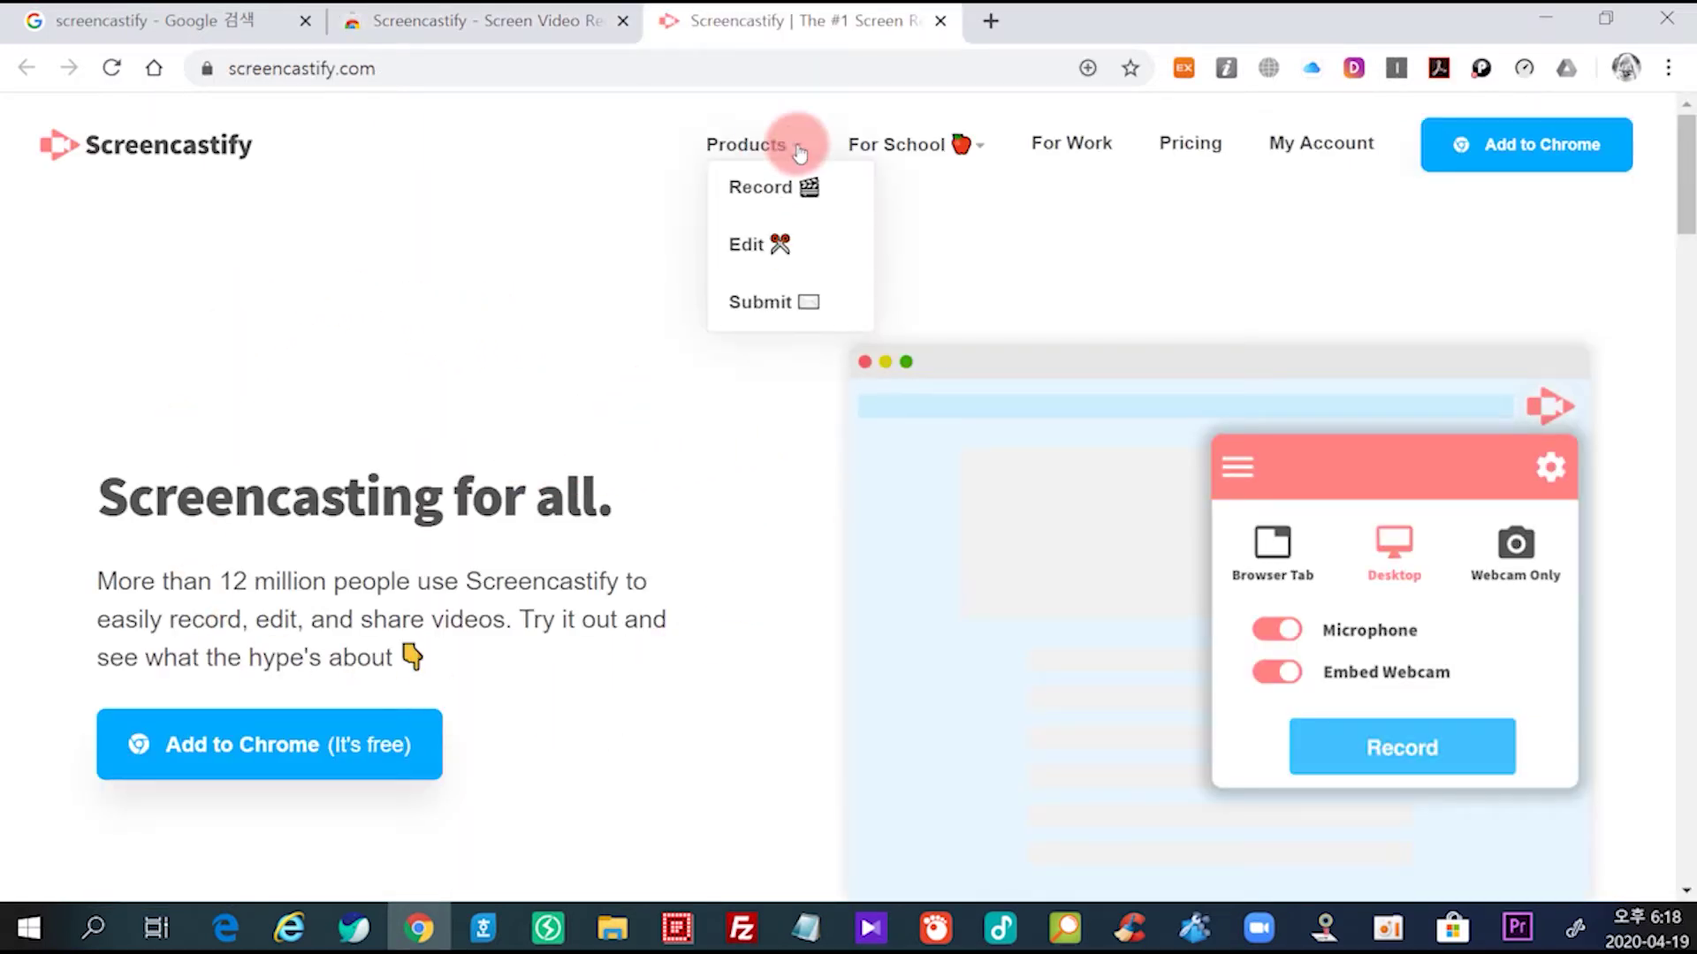
pyautogui.click(773, 303)
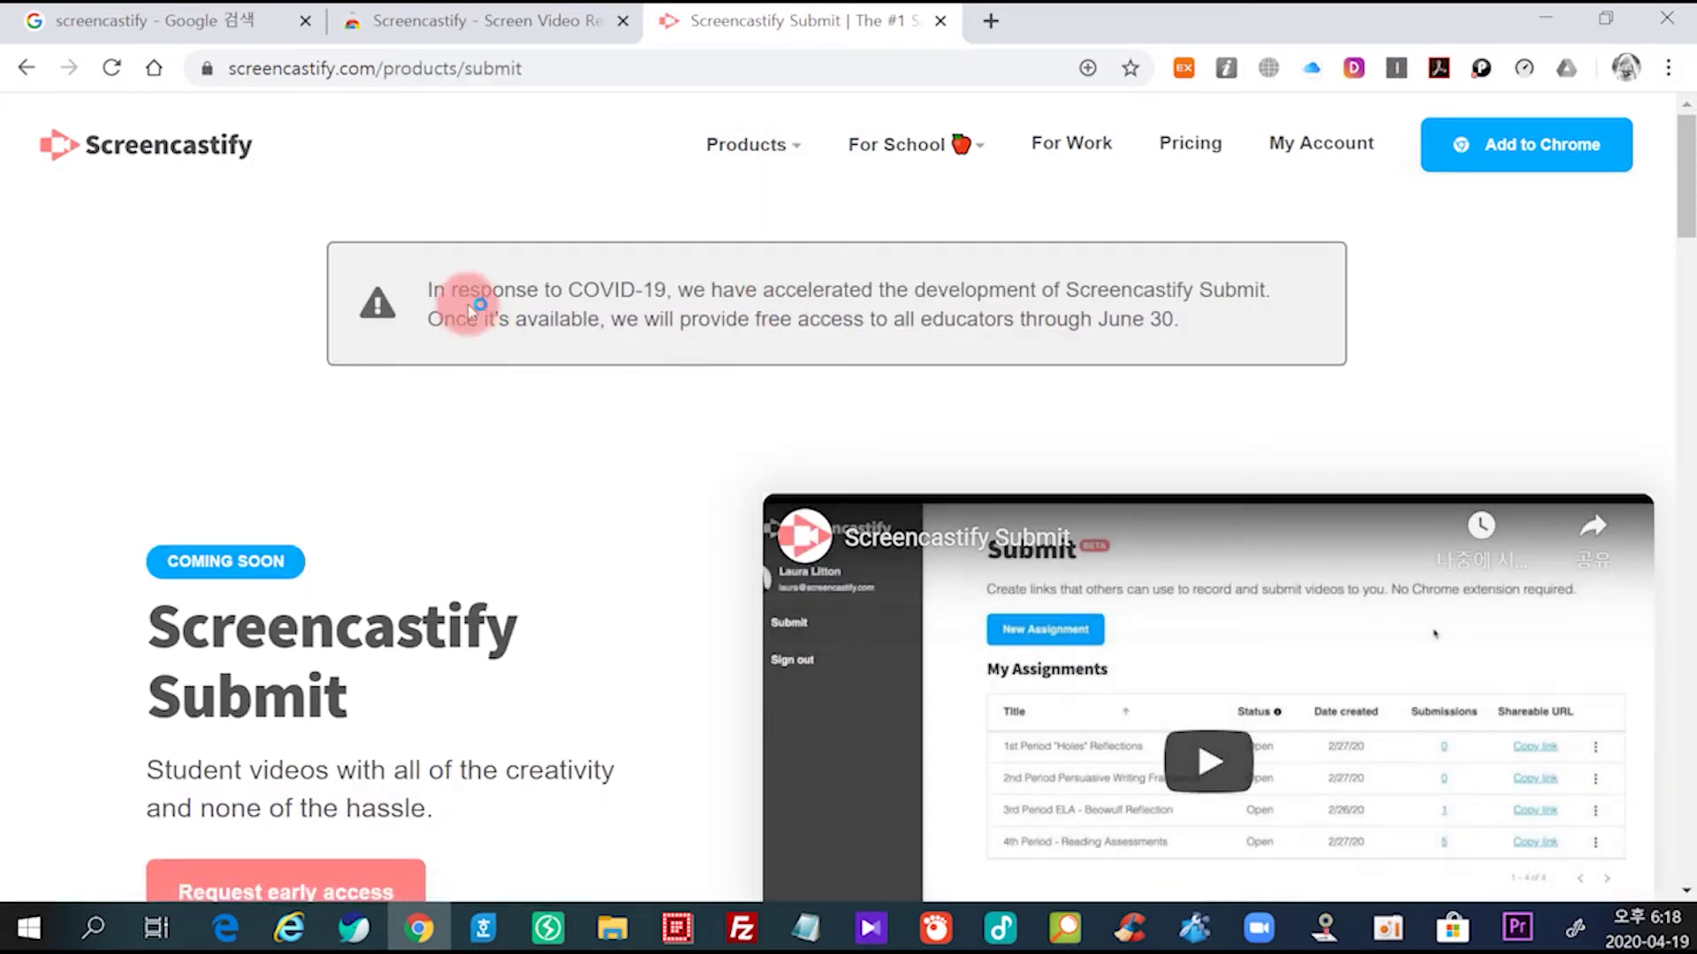
pyautogui.moveTo(428, 284); pyautogui.dragTo(1445, 374)
pyautogui.moveTo(611, 319); pyautogui.dragTo(1187, 337)
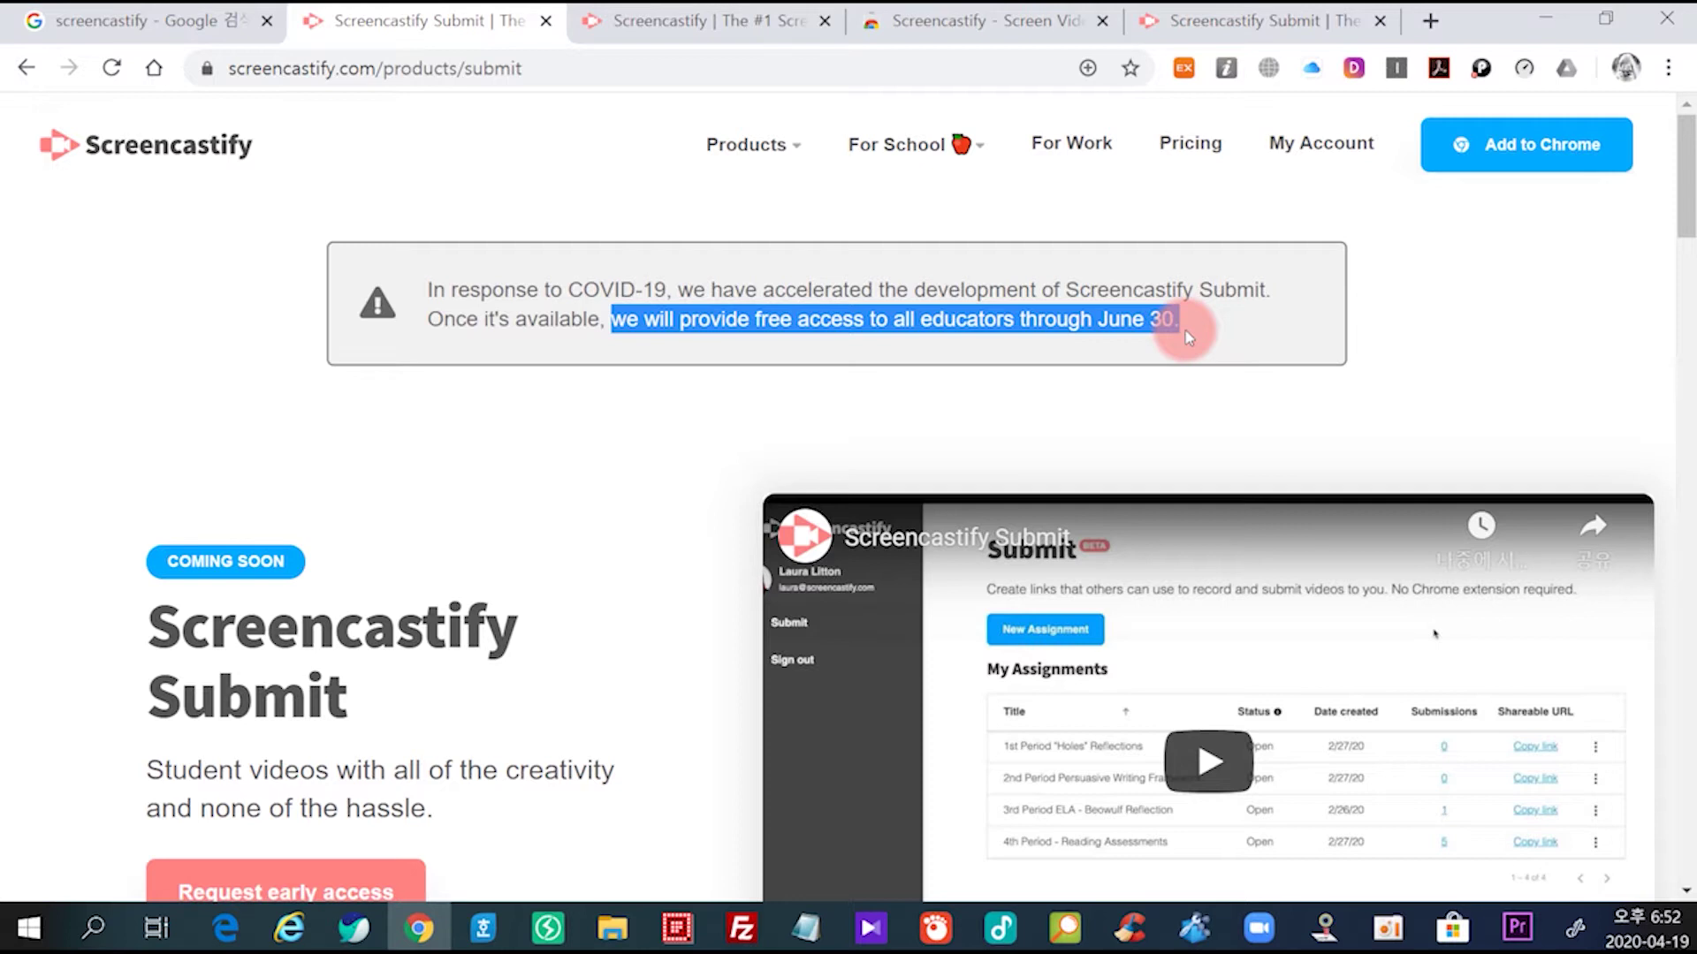
pyautogui.click(760, 400)
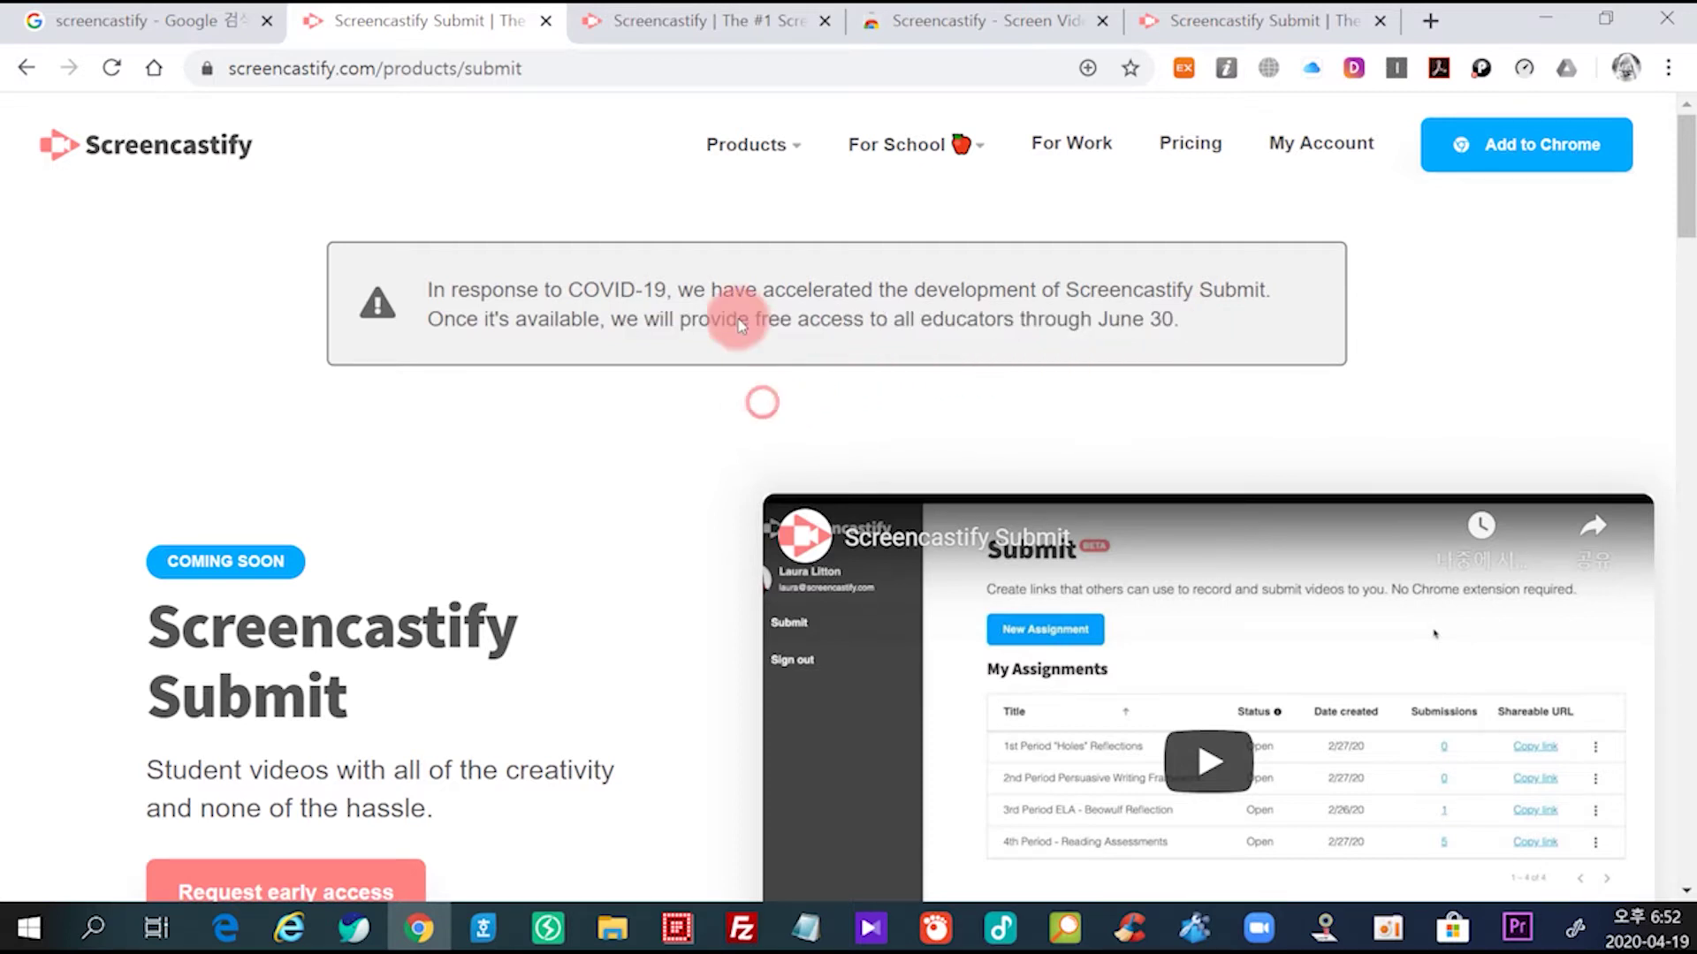
# Step: Add the Screencastify - Screen Video Recorder extension to Chrome from its Web Store page in the search results
pyautogui.click(141, 21)
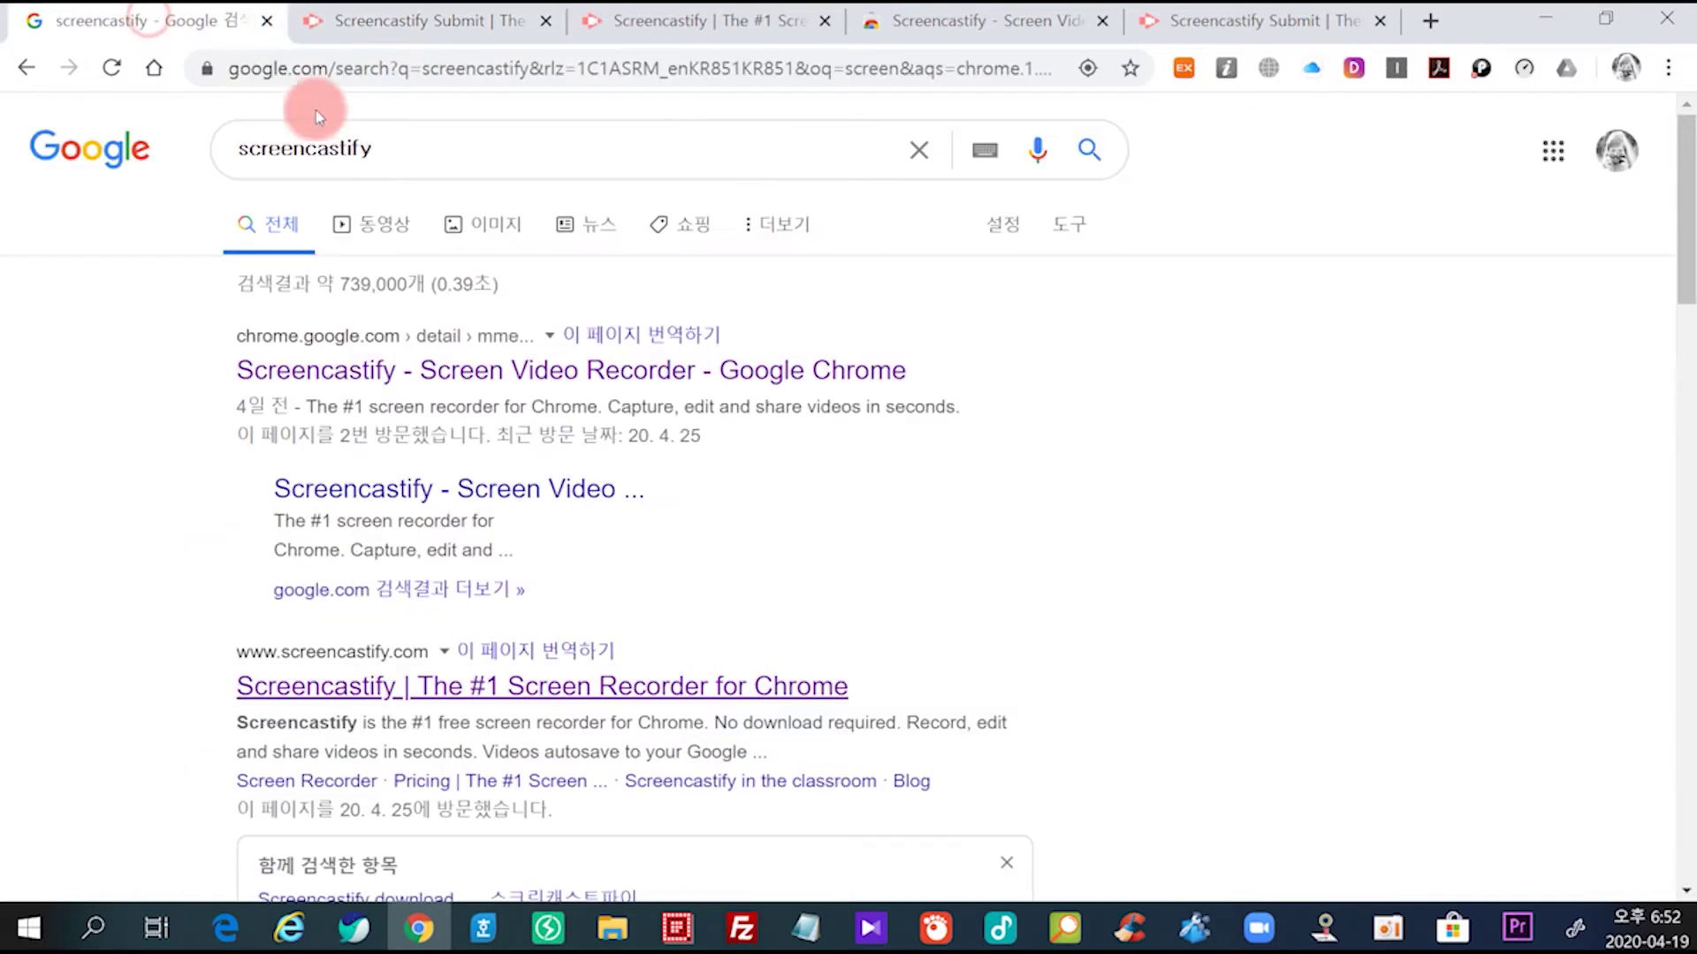
pyautogui.click(528, 376)
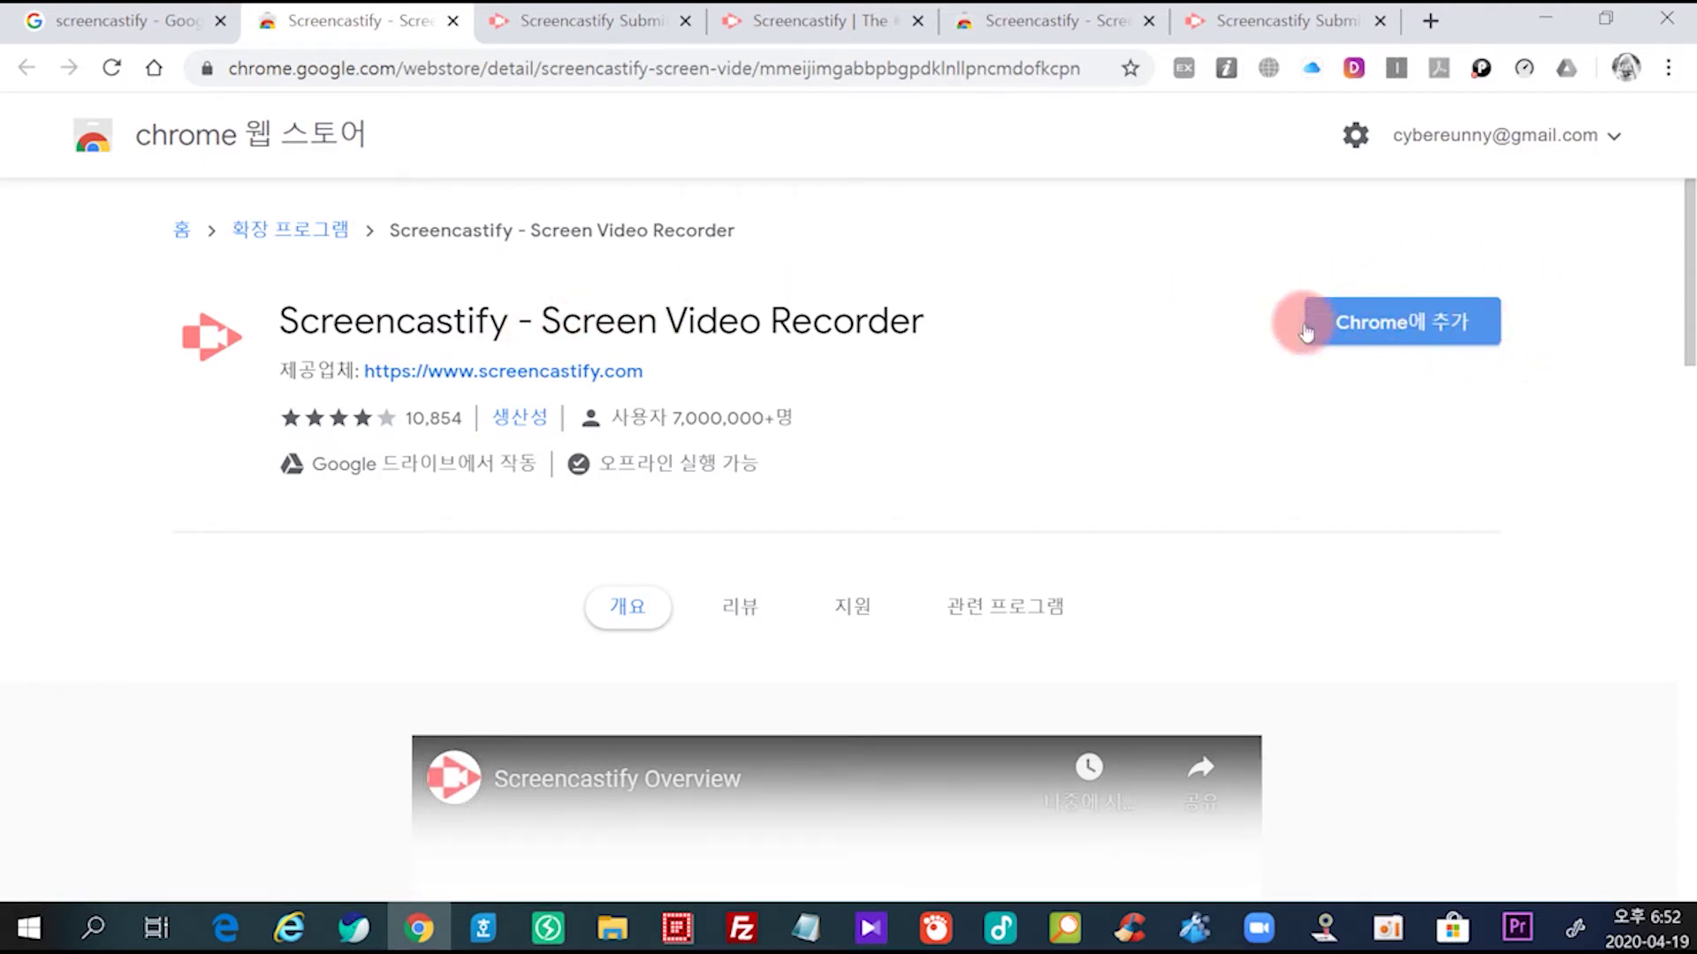
pyautogui.click(1408, 329)
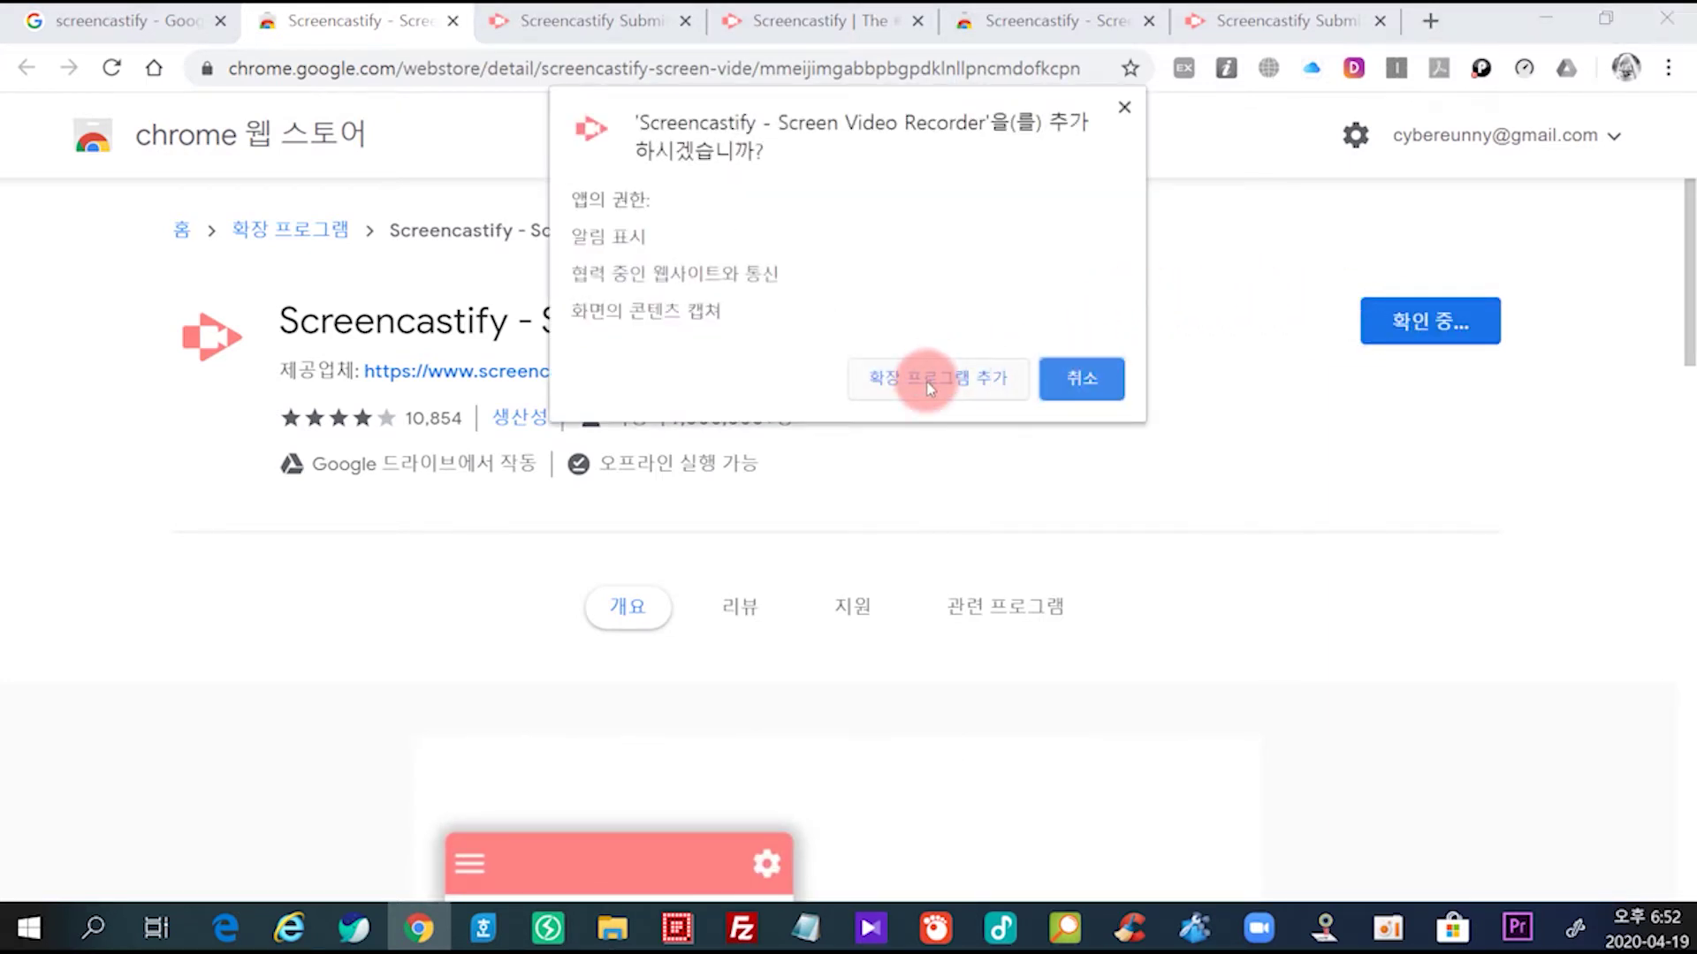
pyautogui.click(928, 386)
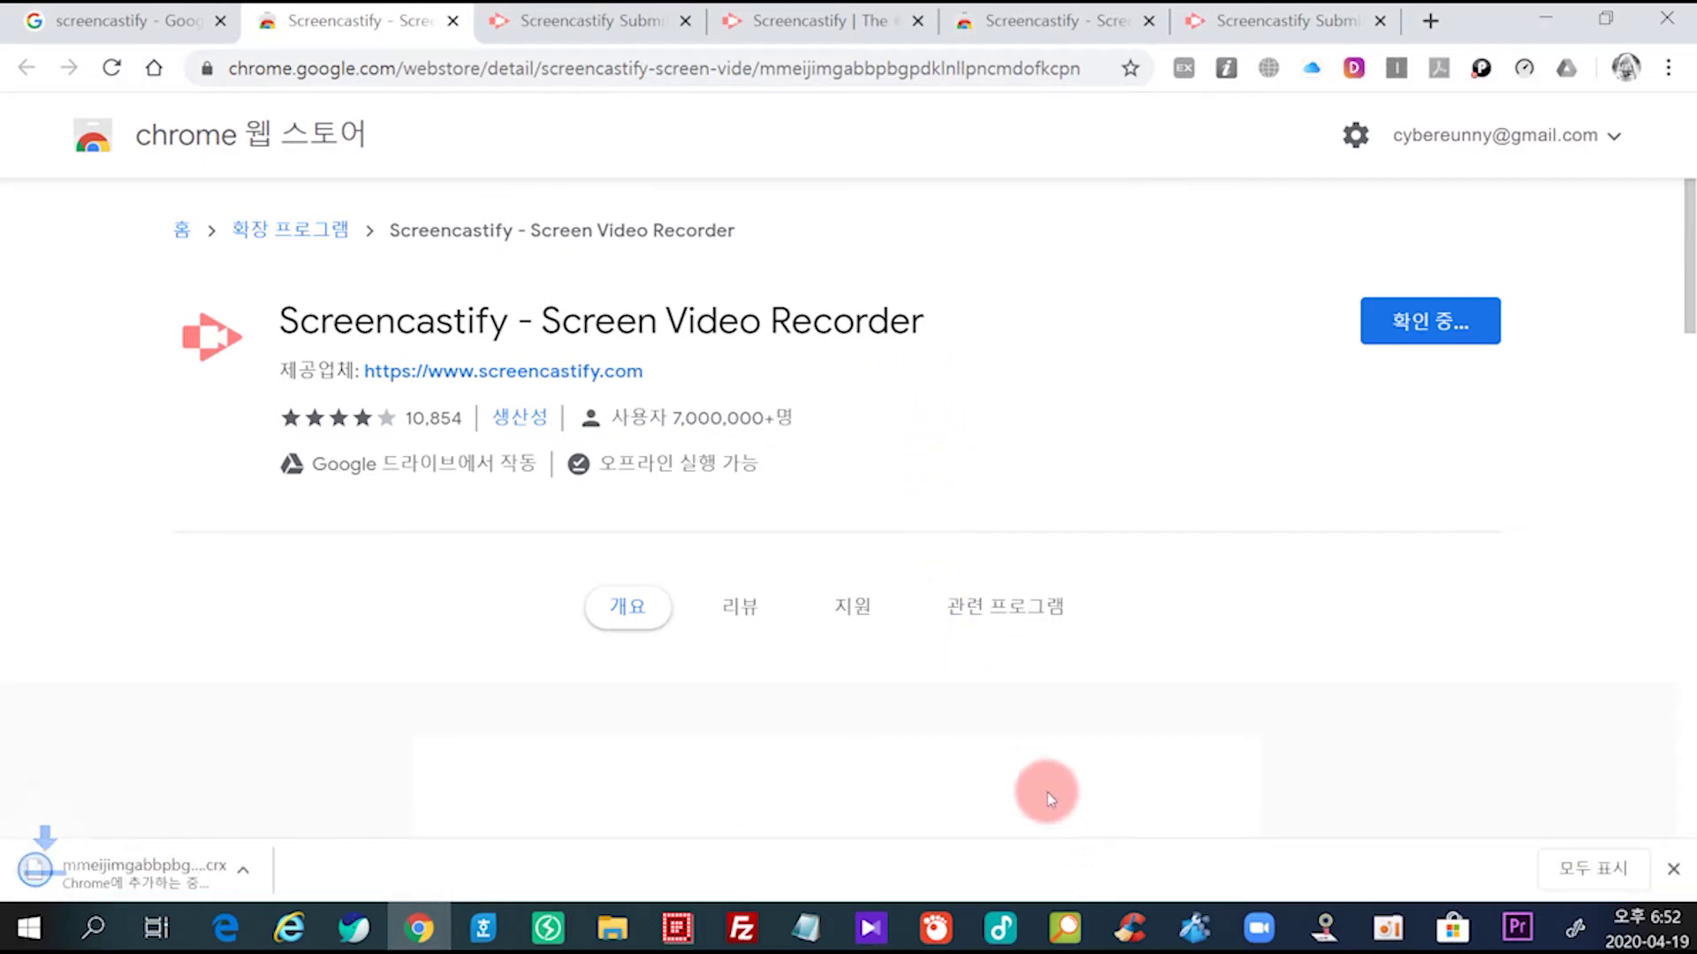
pyautogui.click(1148, 795)
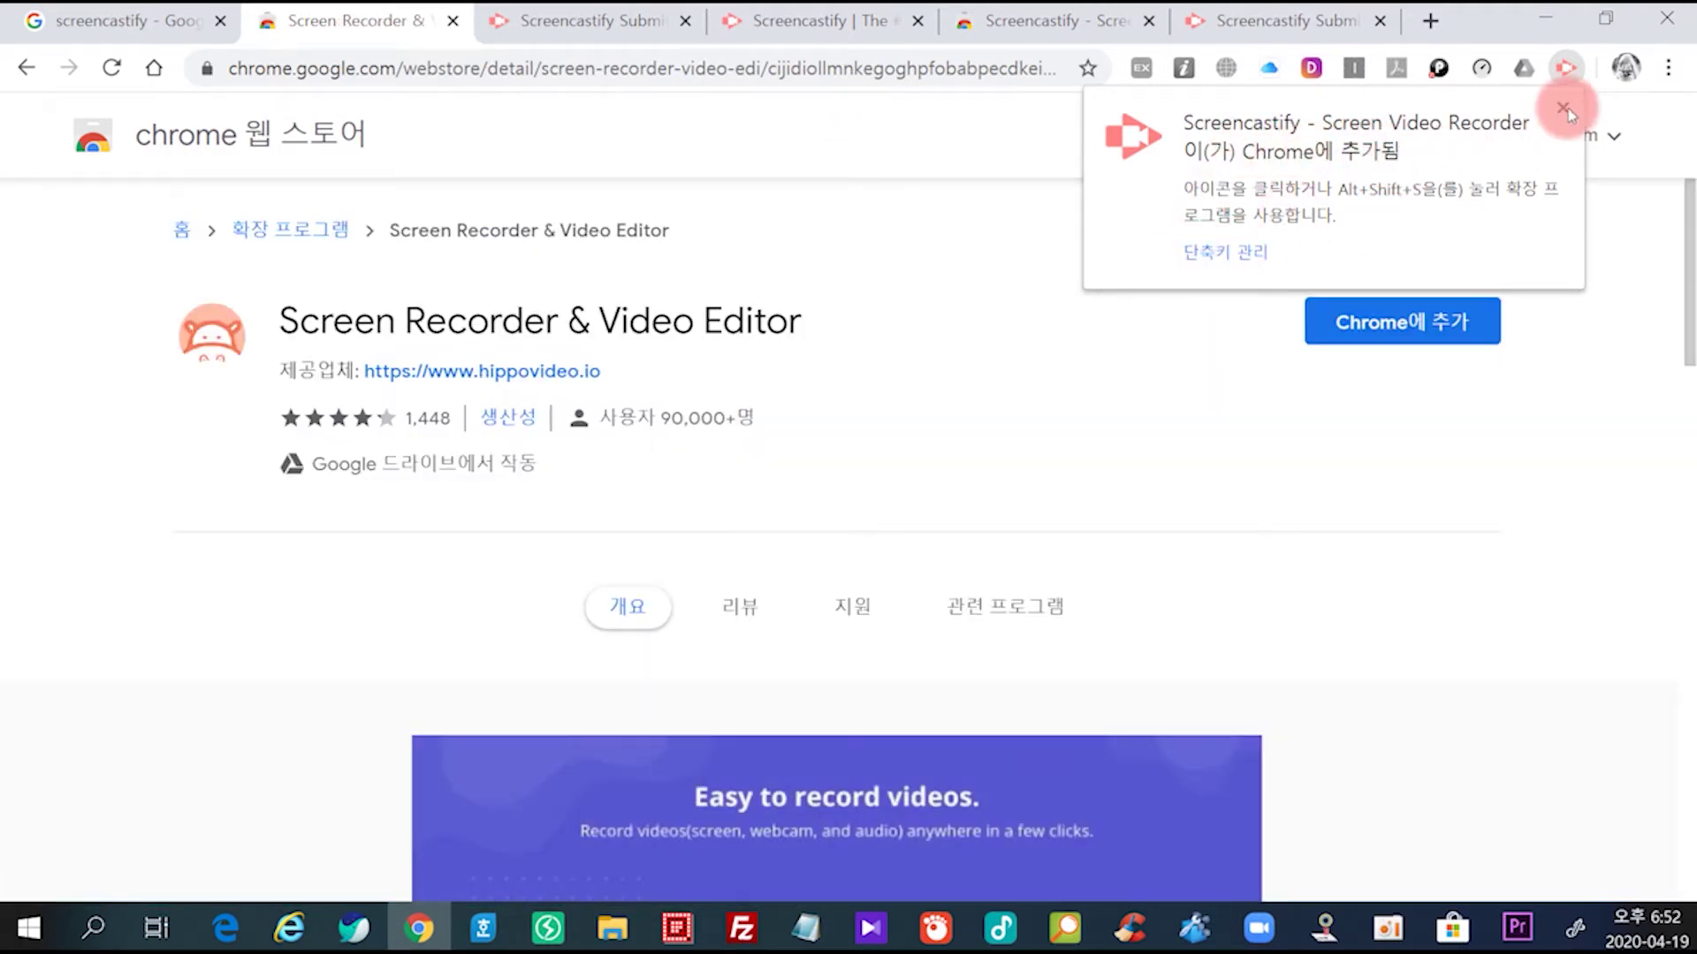
pyautogui.click(1559, 112)
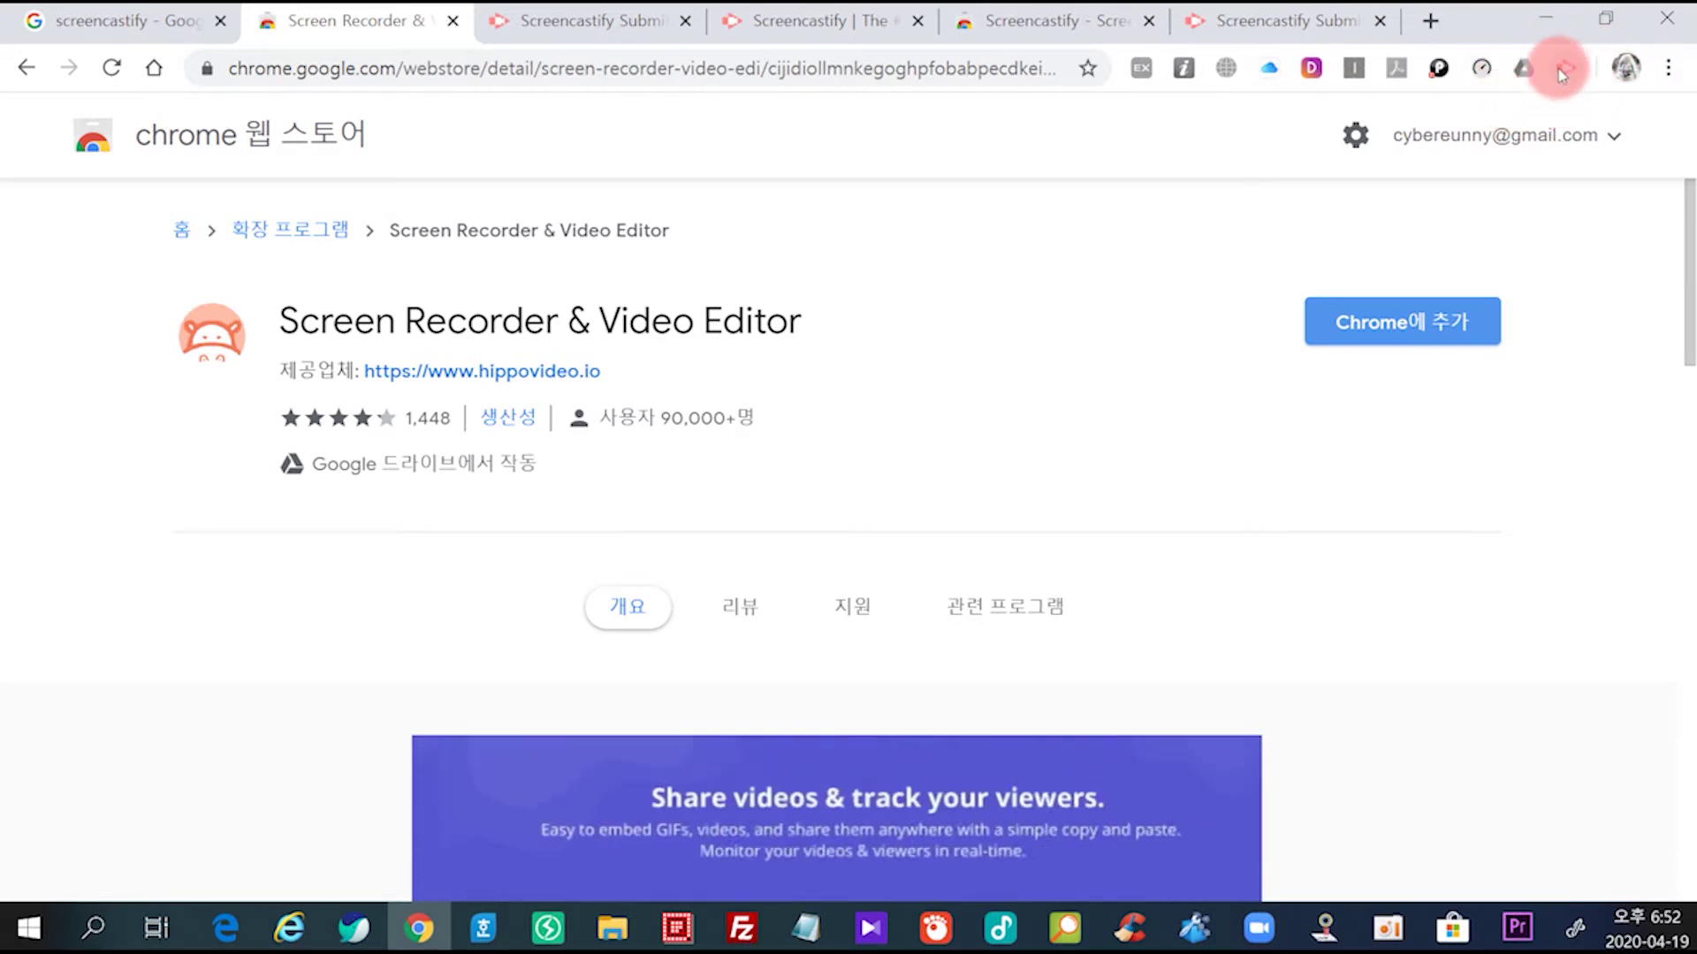
# Step: Start the Screencastify setup and sign in with the Google account, keeping autosave to Google Drive on
pyautogui.click(1566, 67)
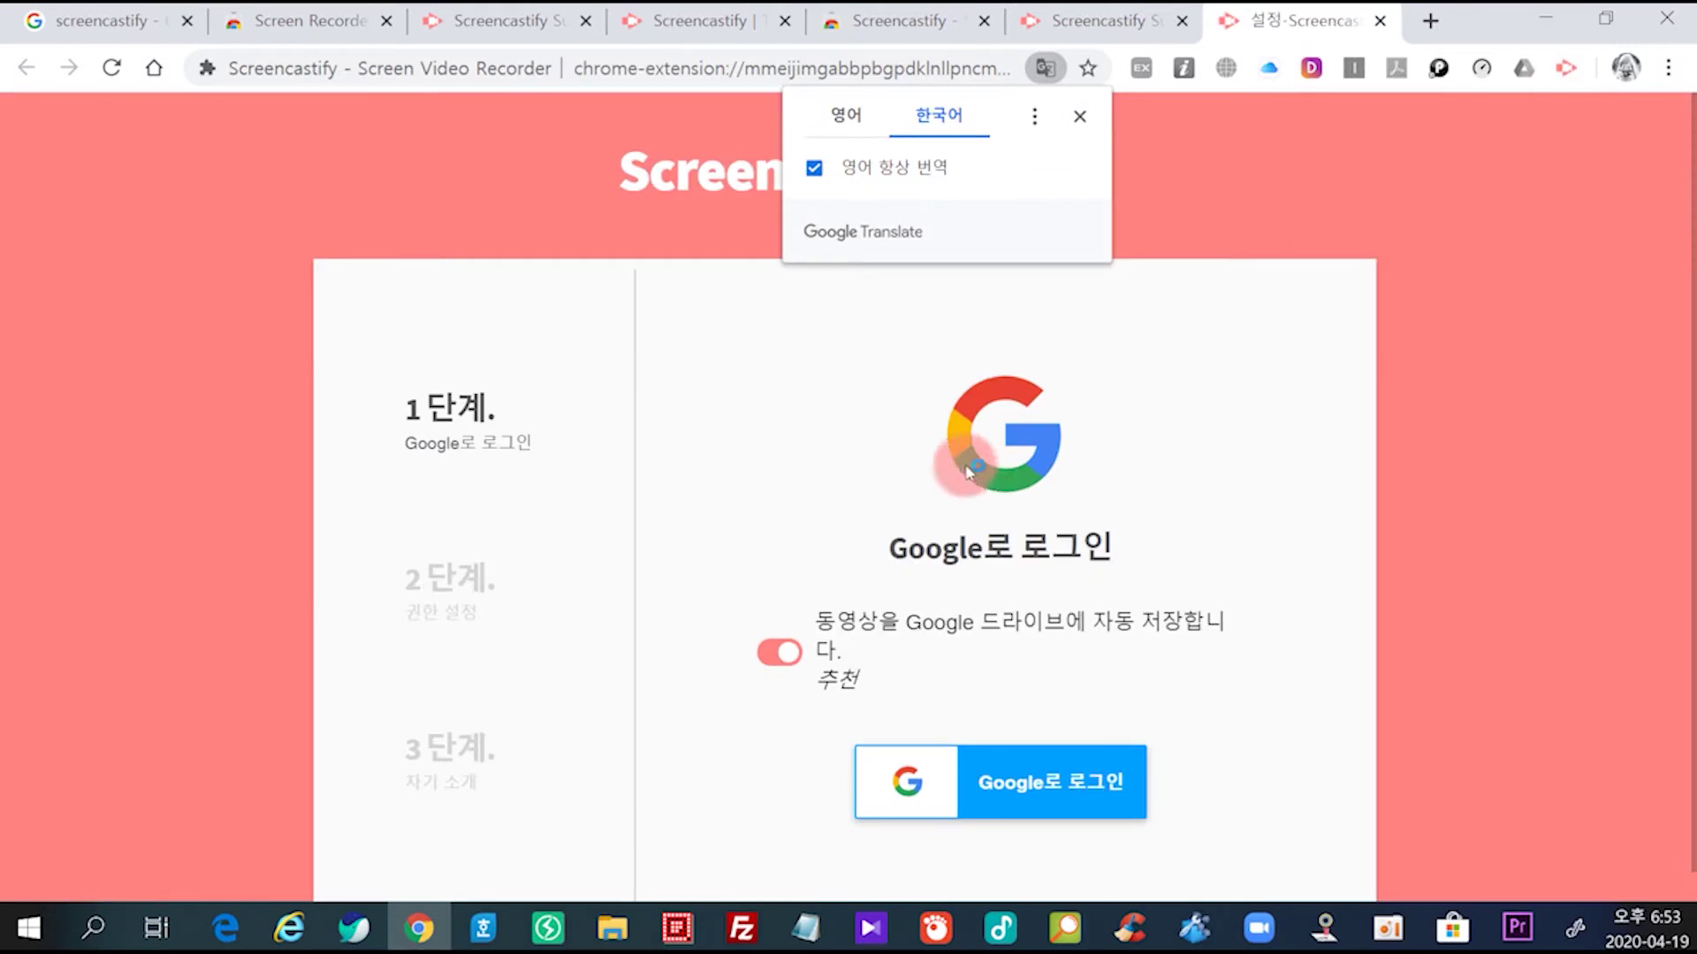
pyautogui.click(1084, 128)
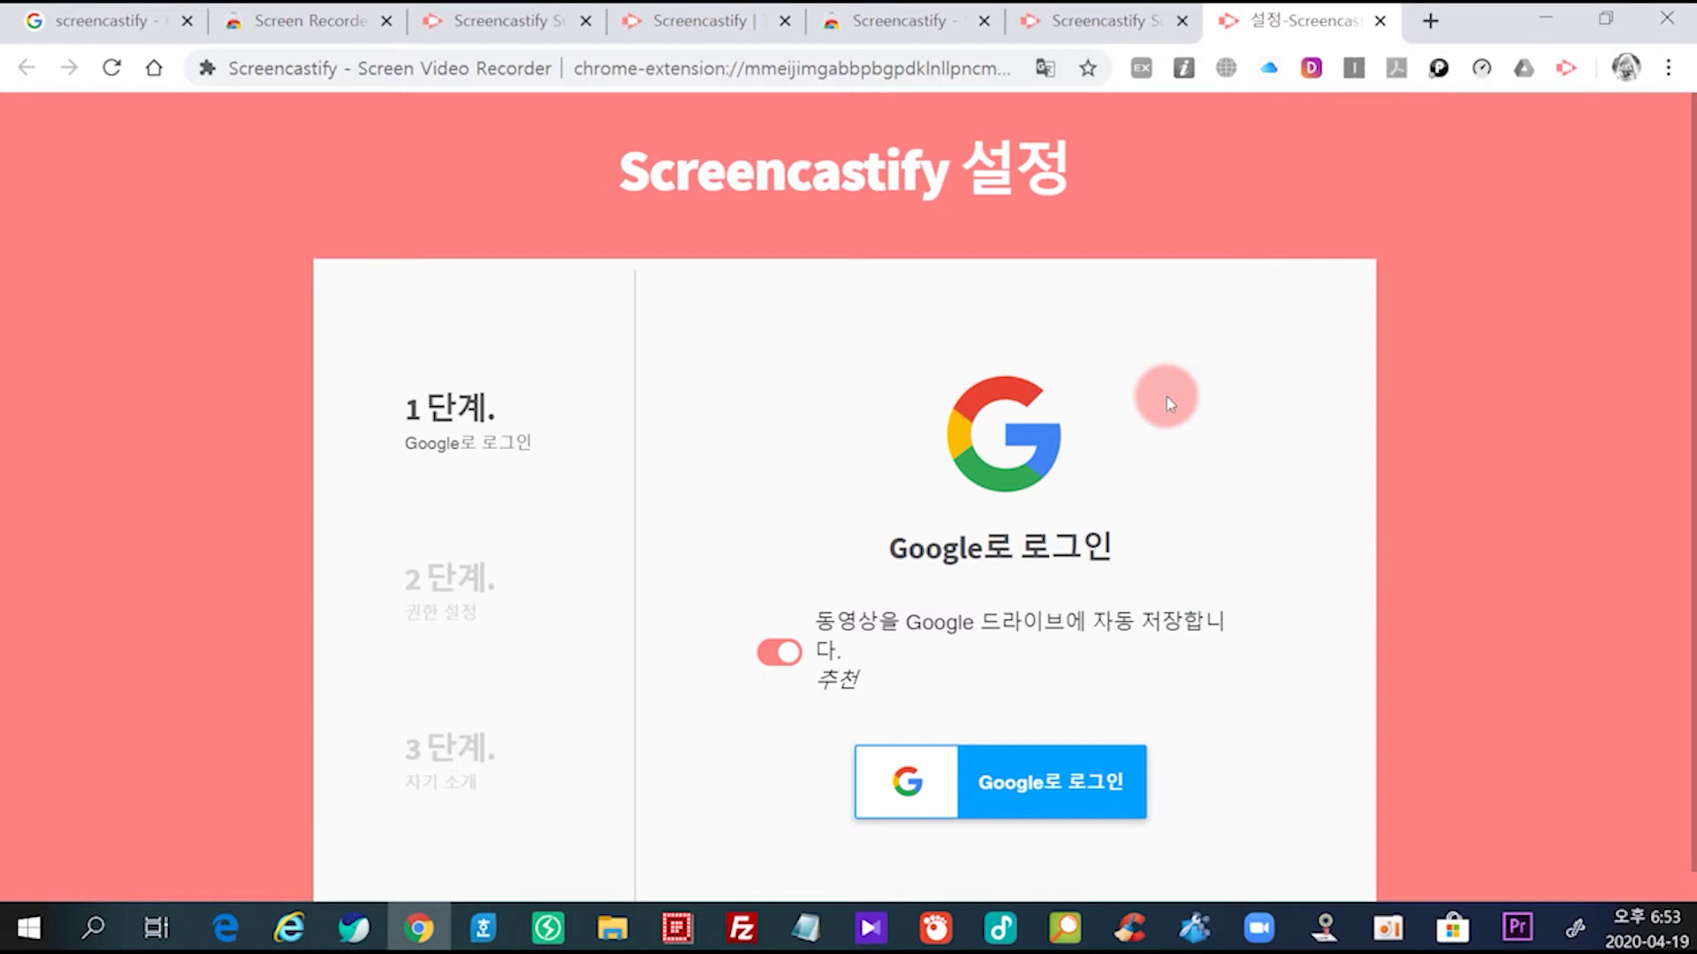
pyautogui.click(1046, 777)
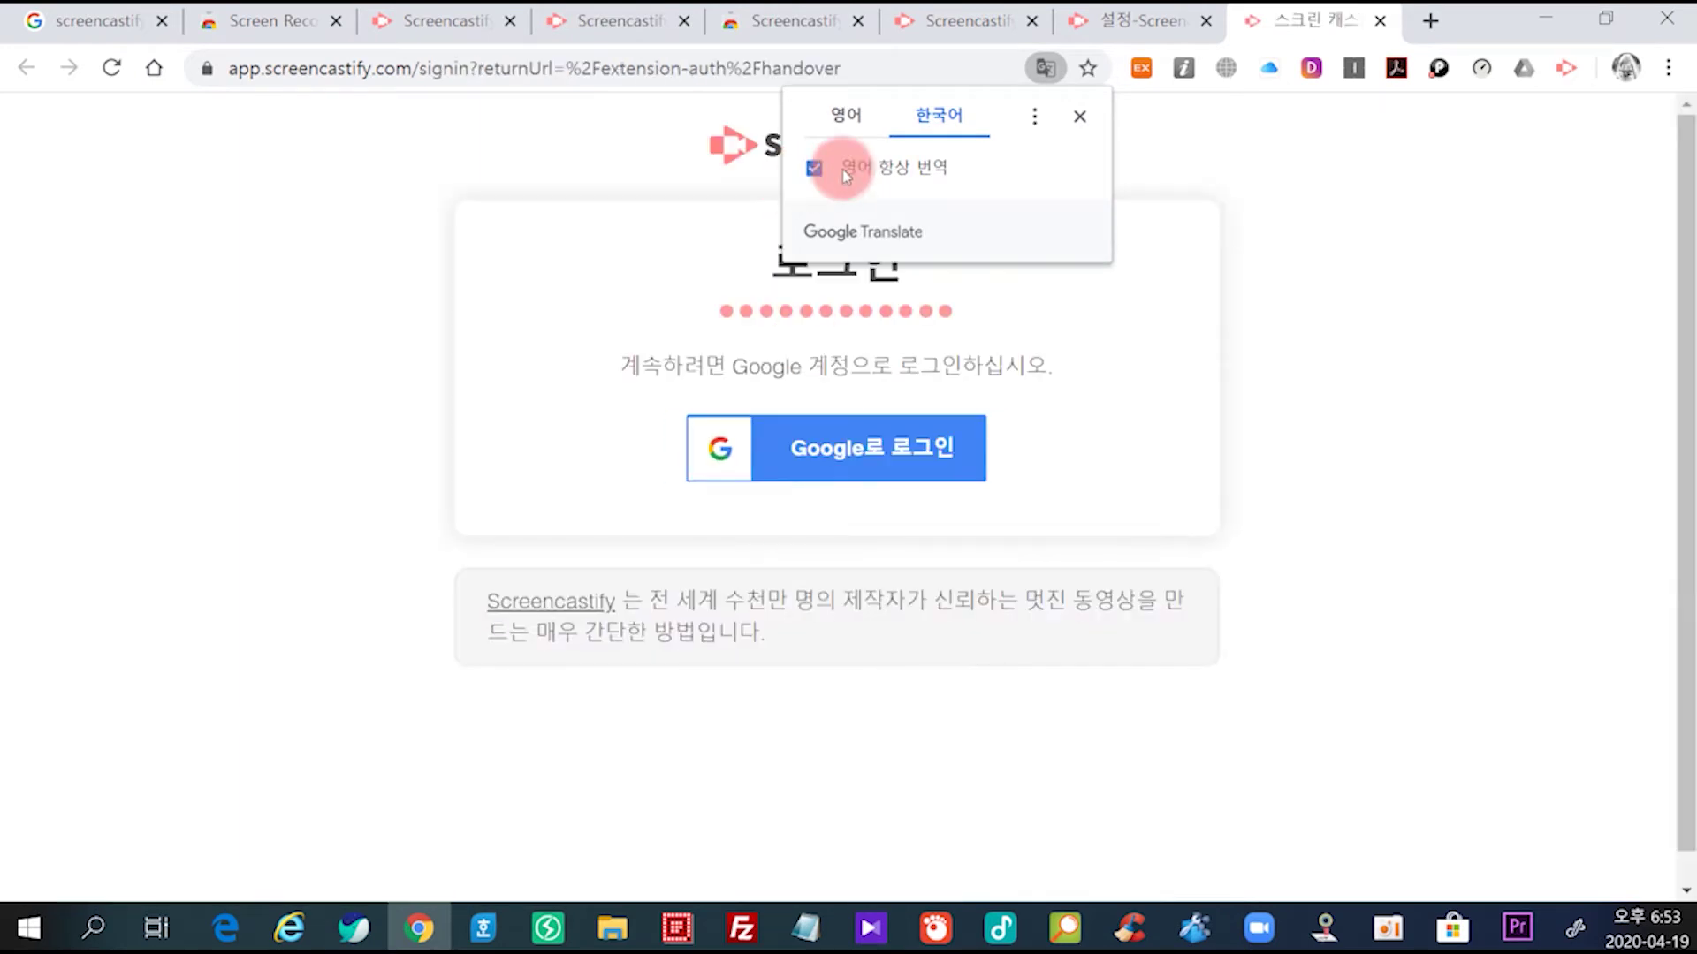
pyautogui.click(1081, 119)
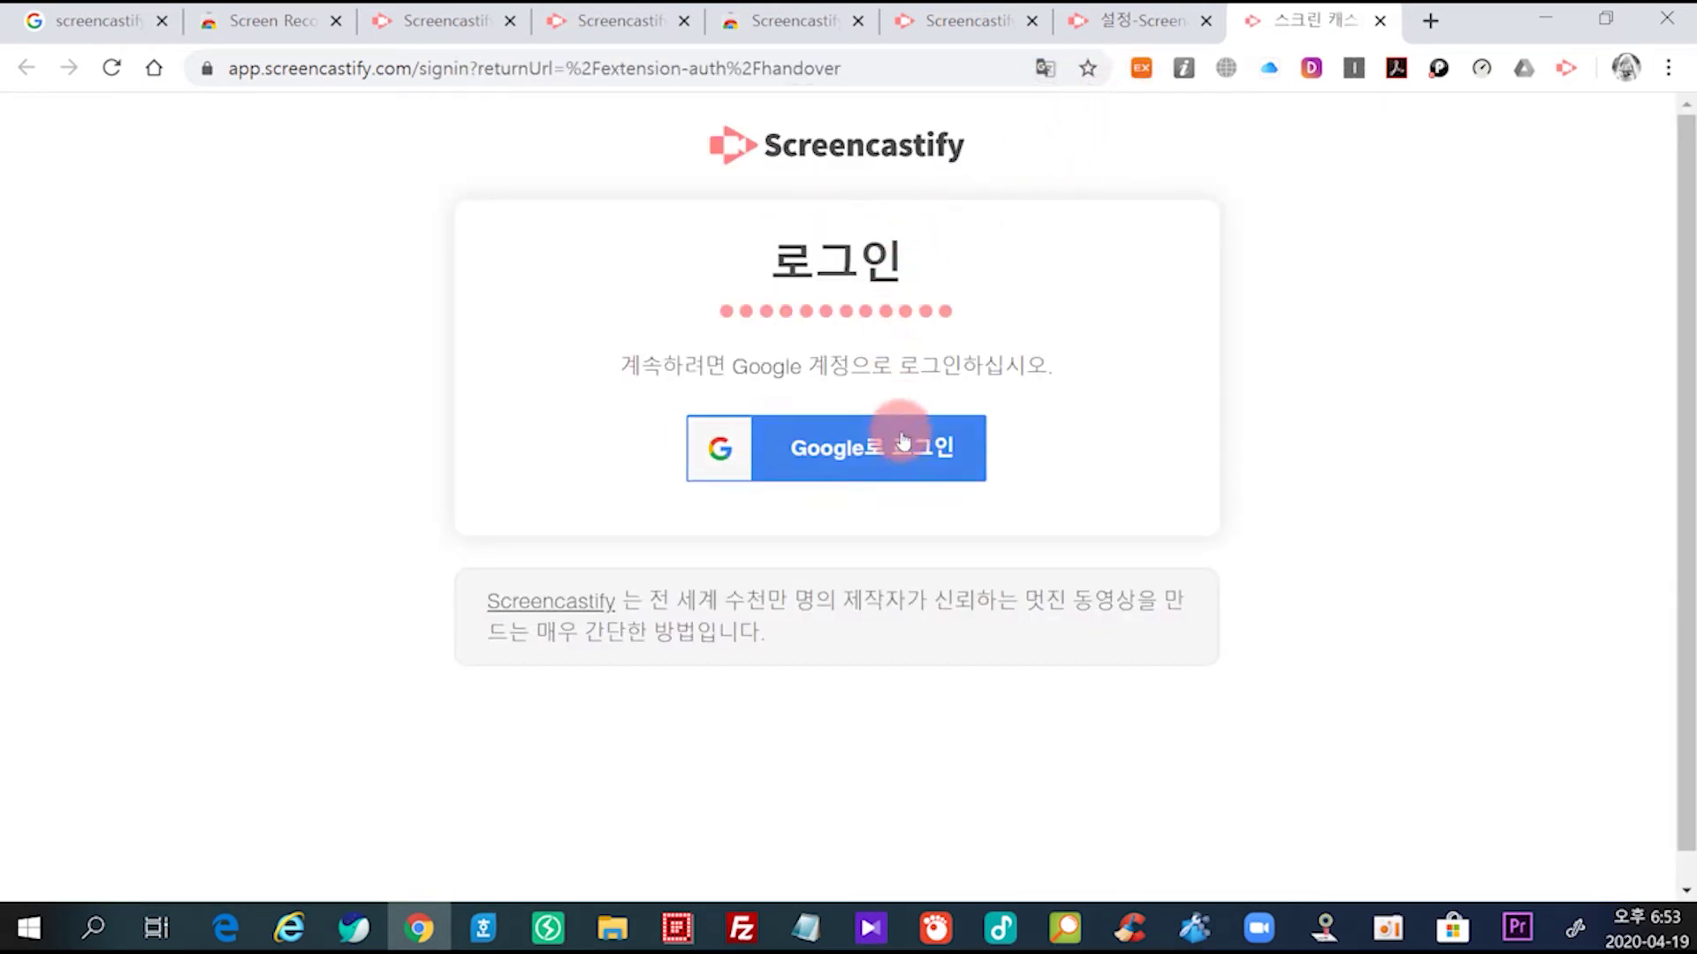
pyautogui.click(902, 440)
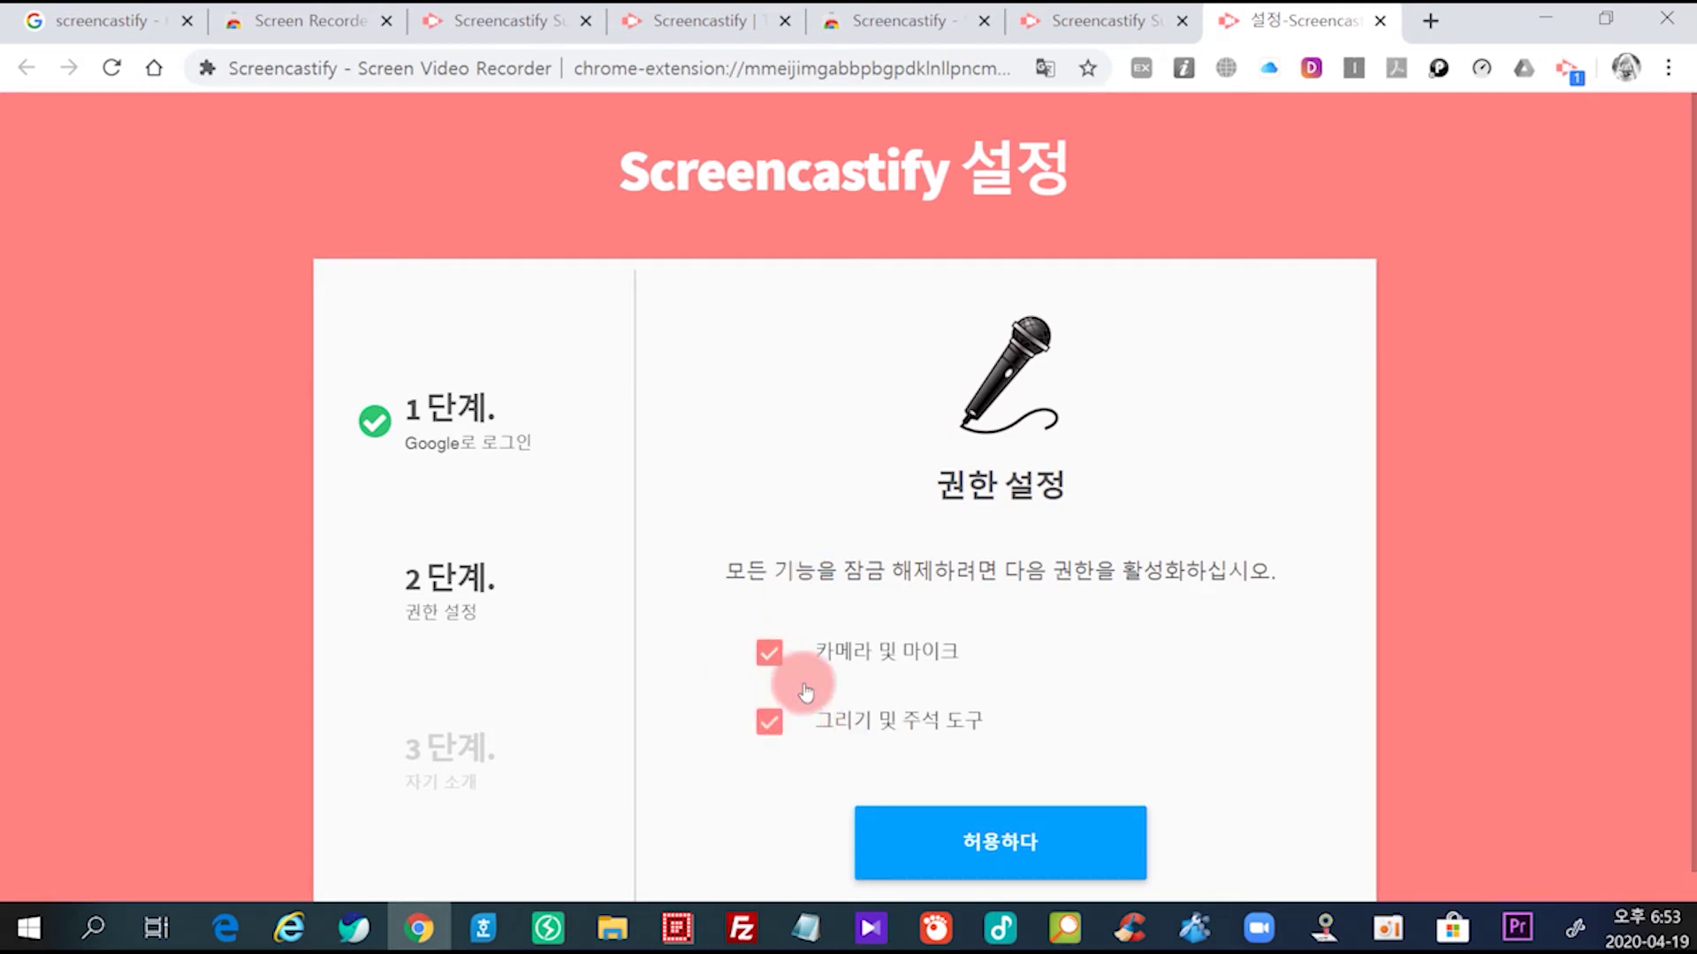
# Step: Grant Screencastify the camera and microphone and the drawing and annotation permissions, and open the extension
pyautogui.click(1007, 839)
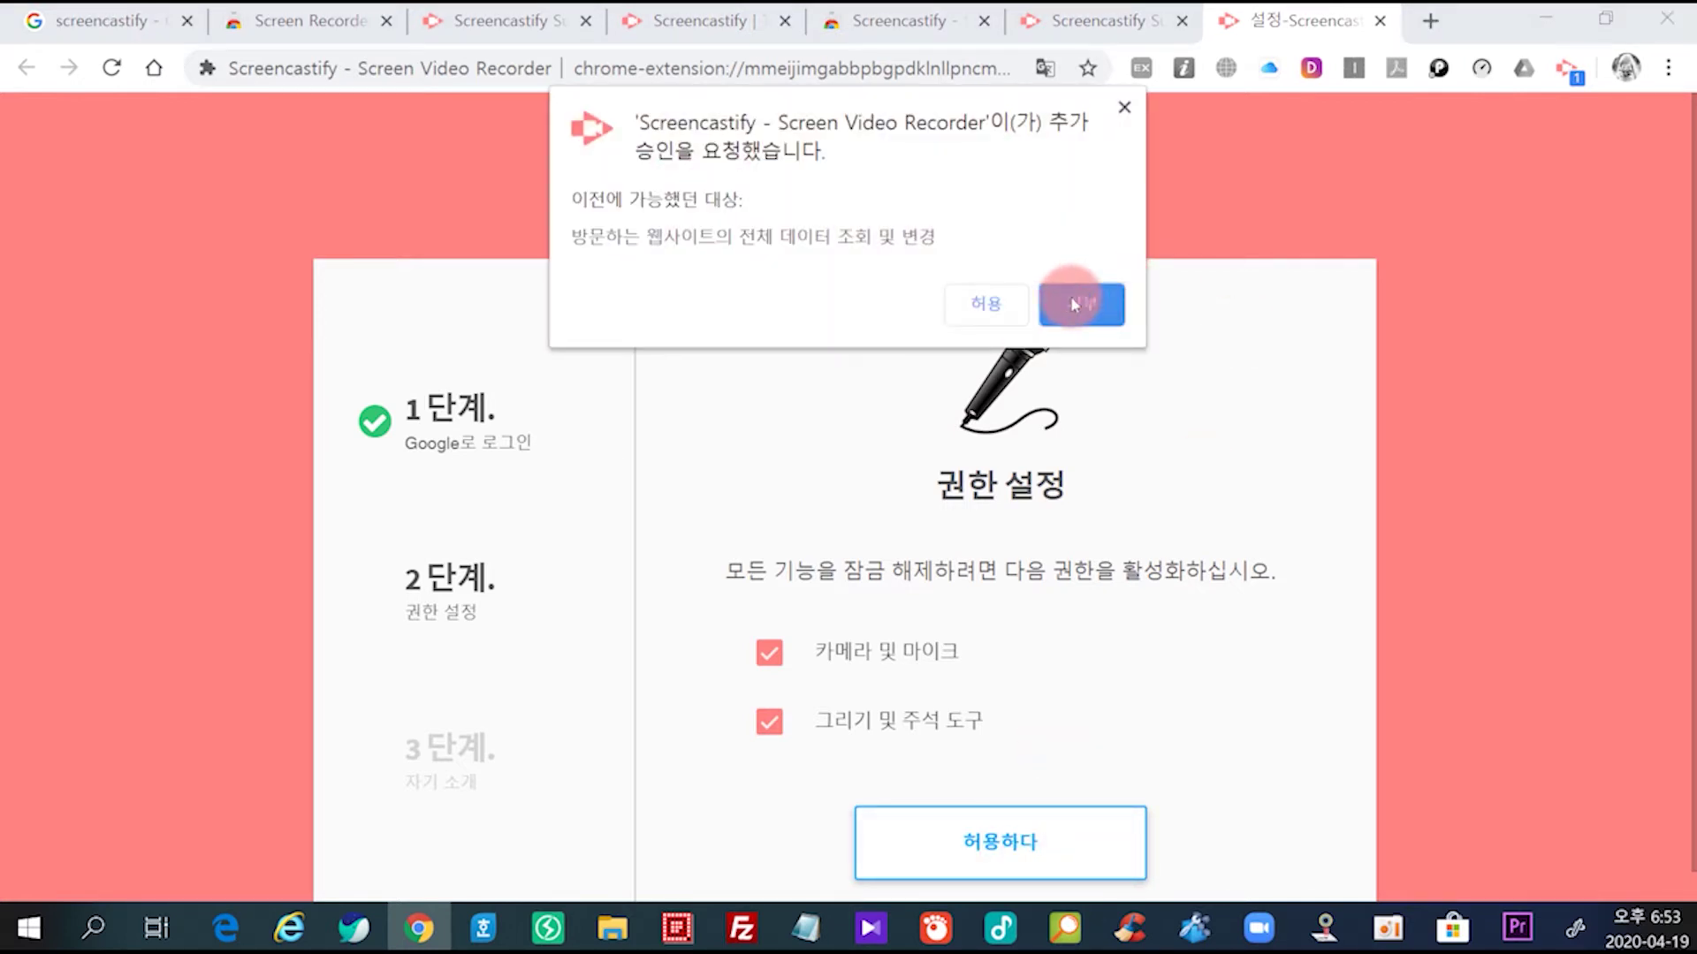
pyautogui.click(1004, 305)
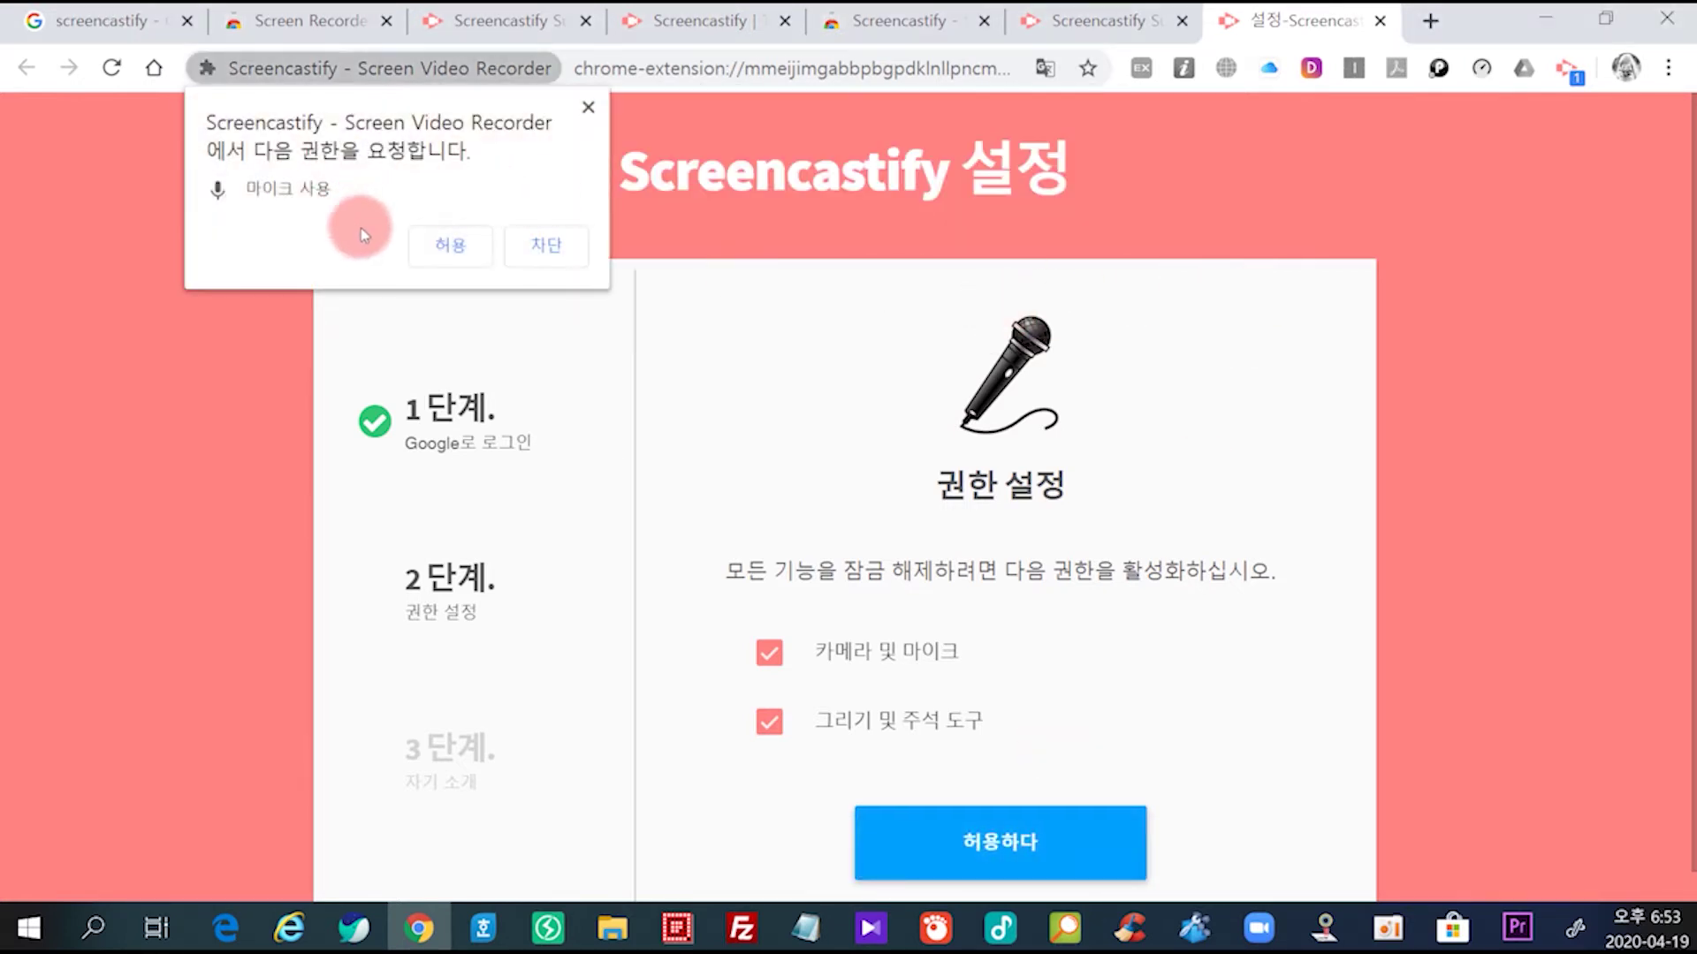
pyautogui.click(443, 247)
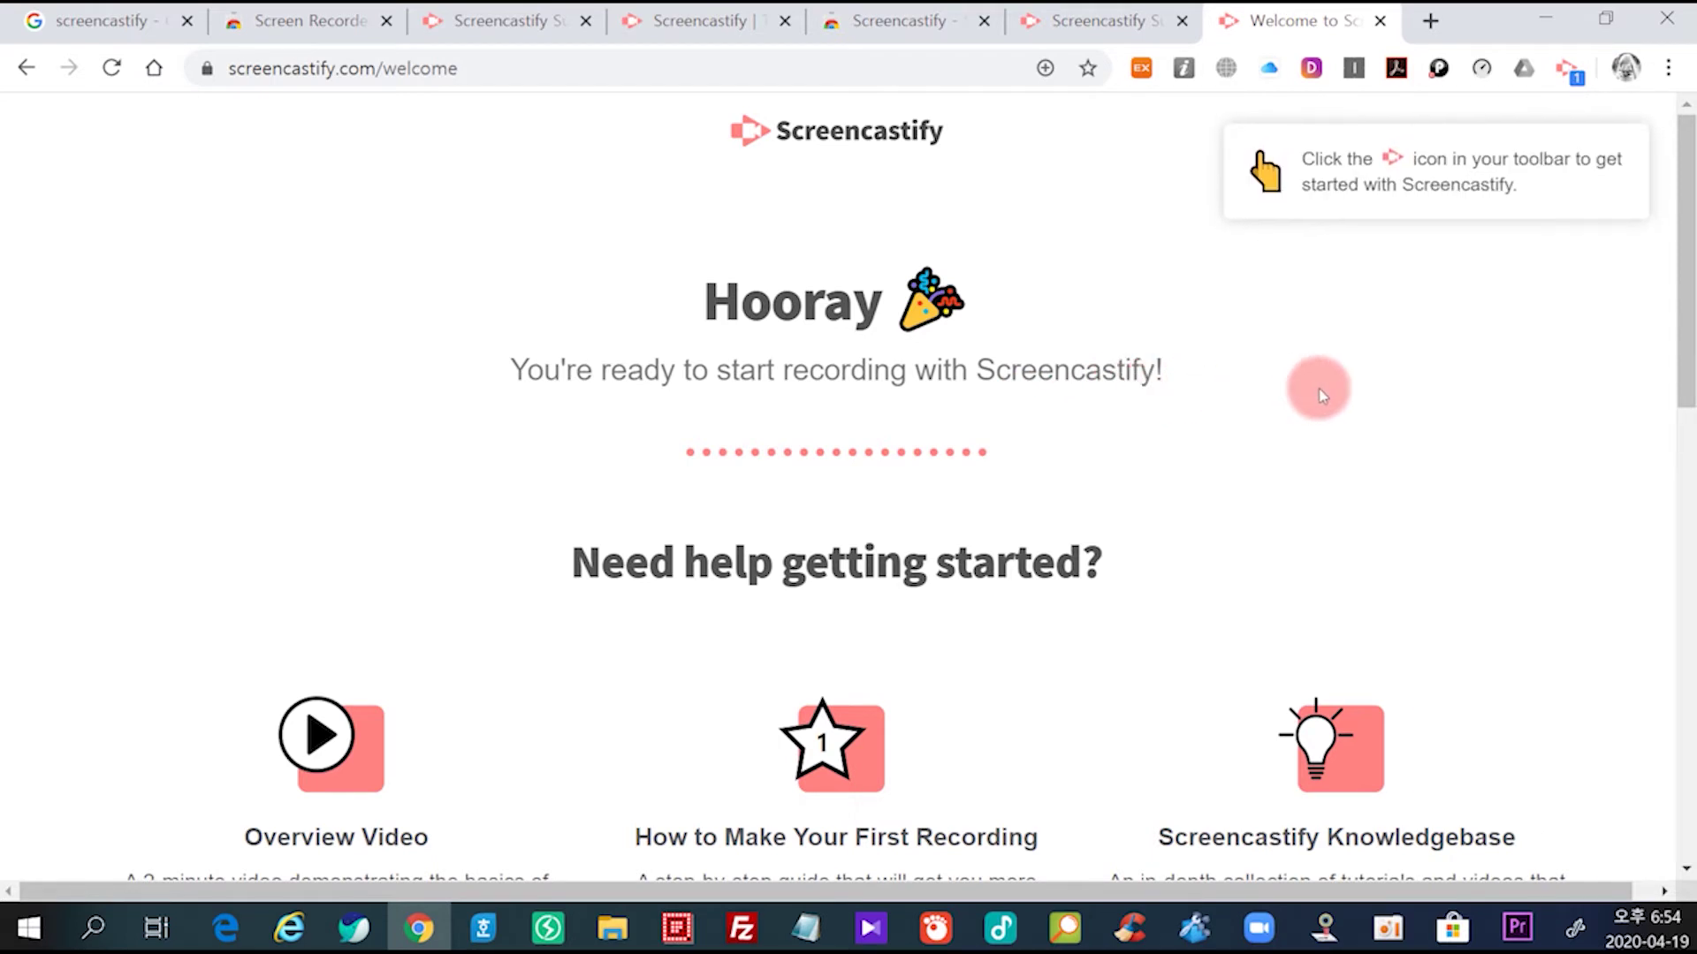
pyautogui.click(1566, 76)
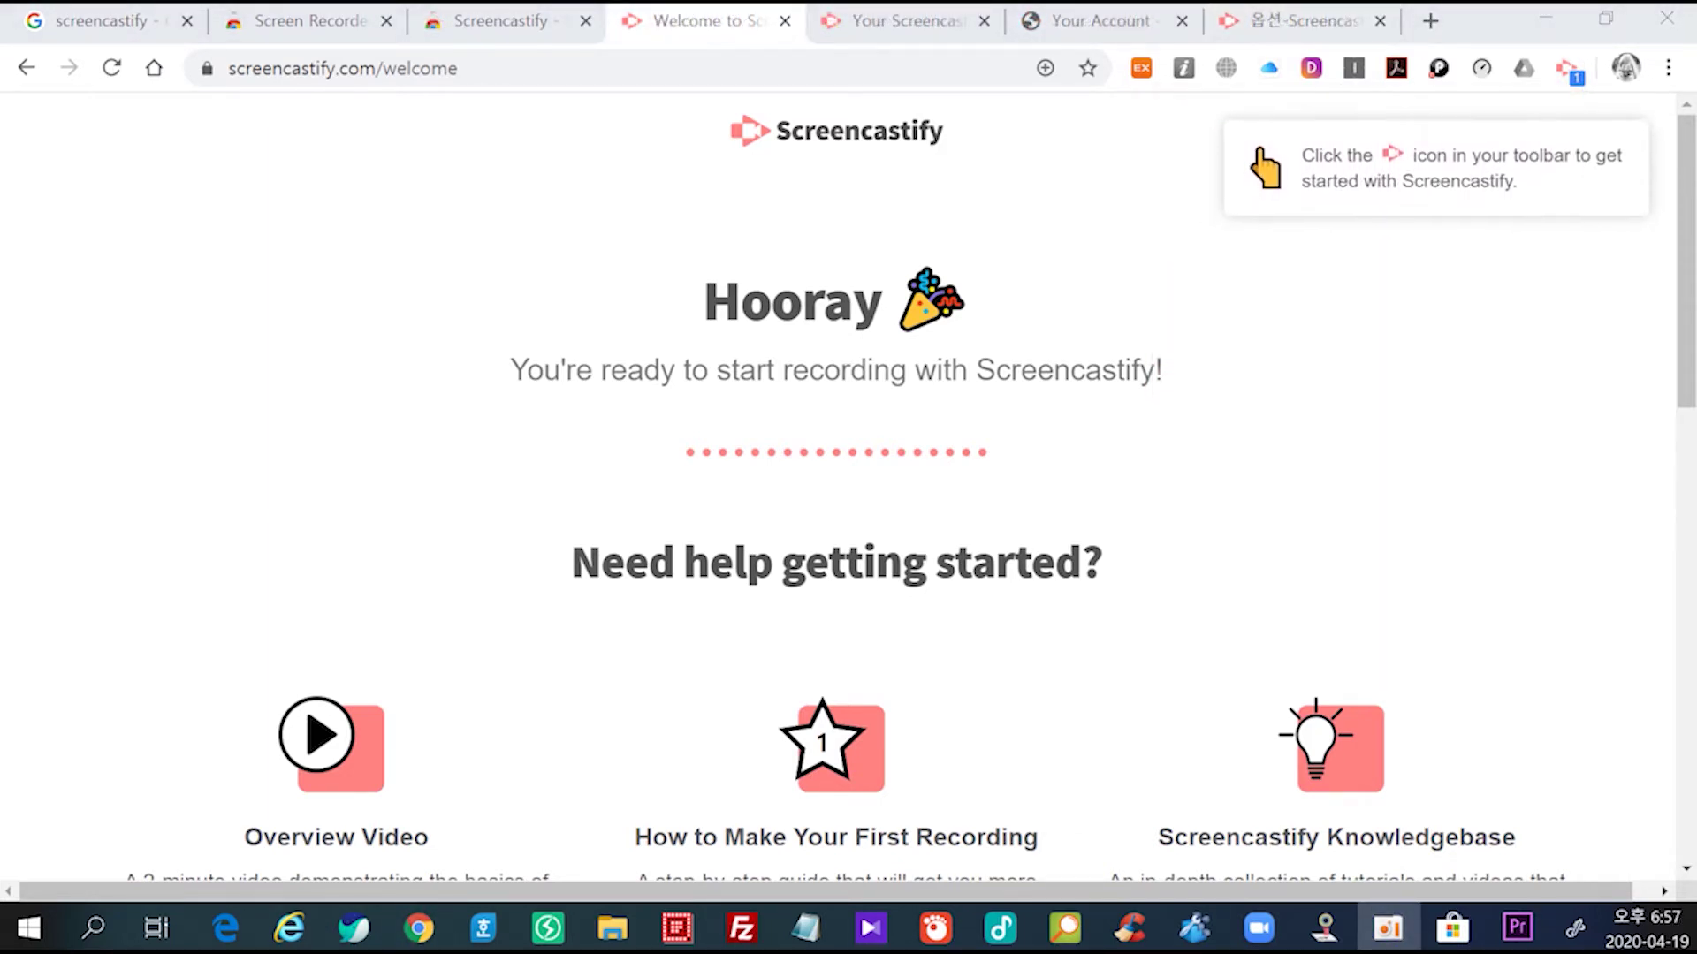
# Step: Open the Go Unlimited pricing page from the Screencastify welcome page and view the Free and Unlimited plans
pyautogui.scroll(-4, 795, 424)
pyautogui.scroll(-5, 530, 415)
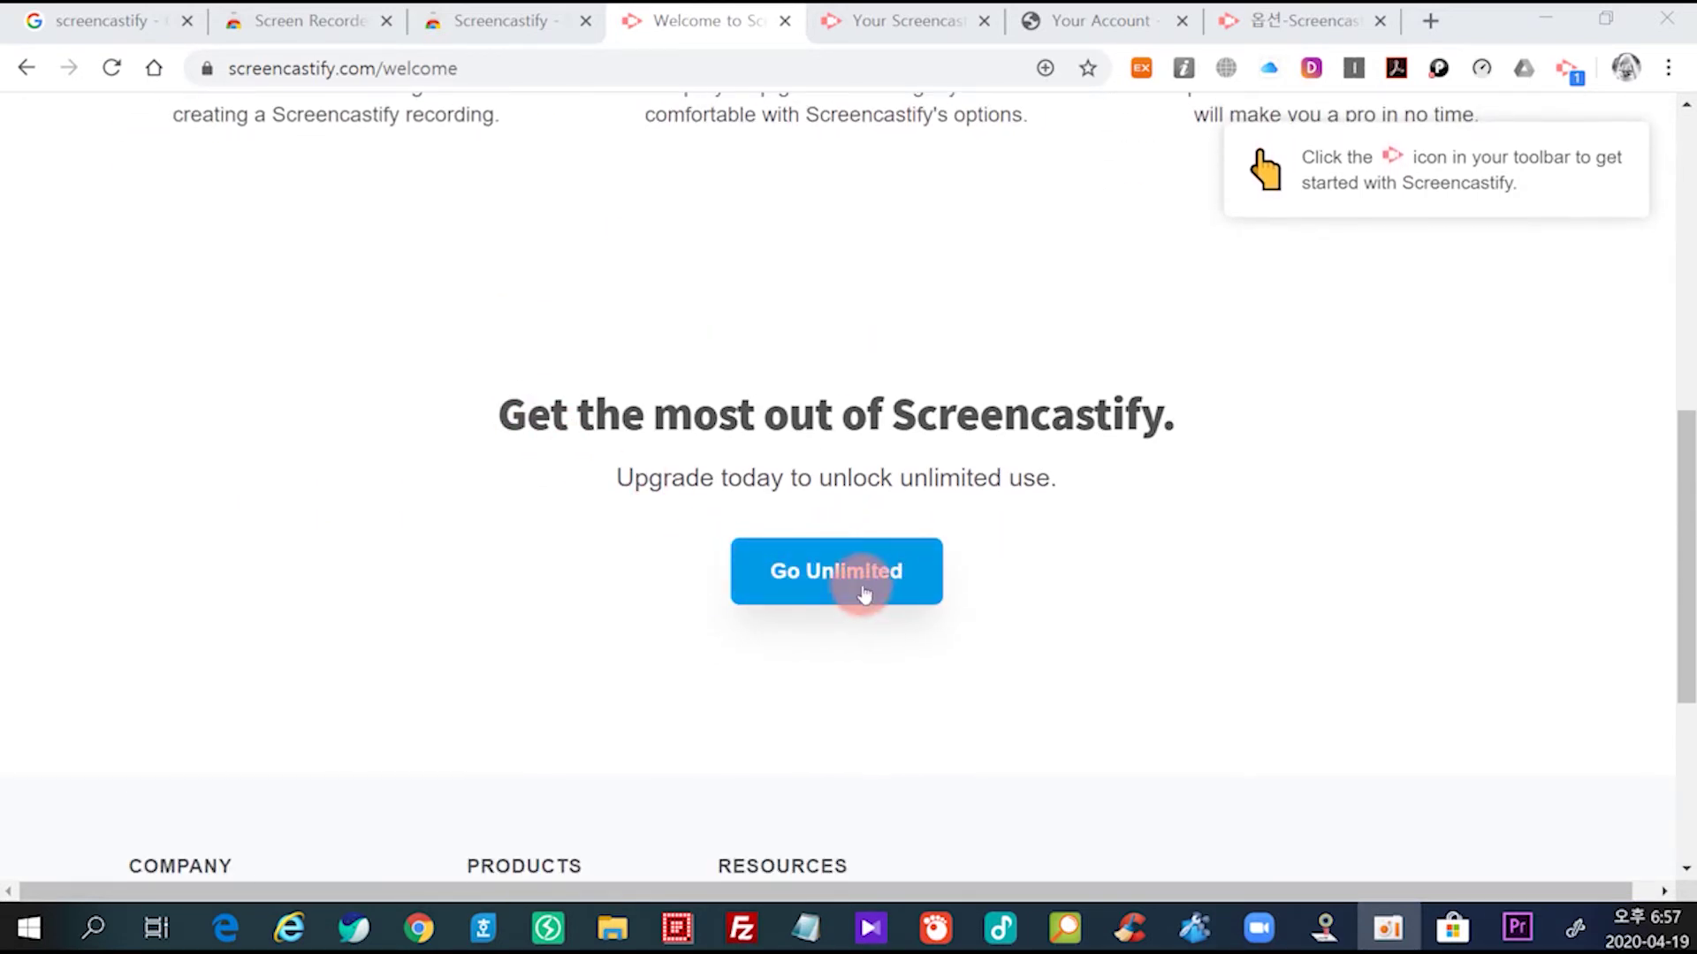
pyautogui.click(863, 576)
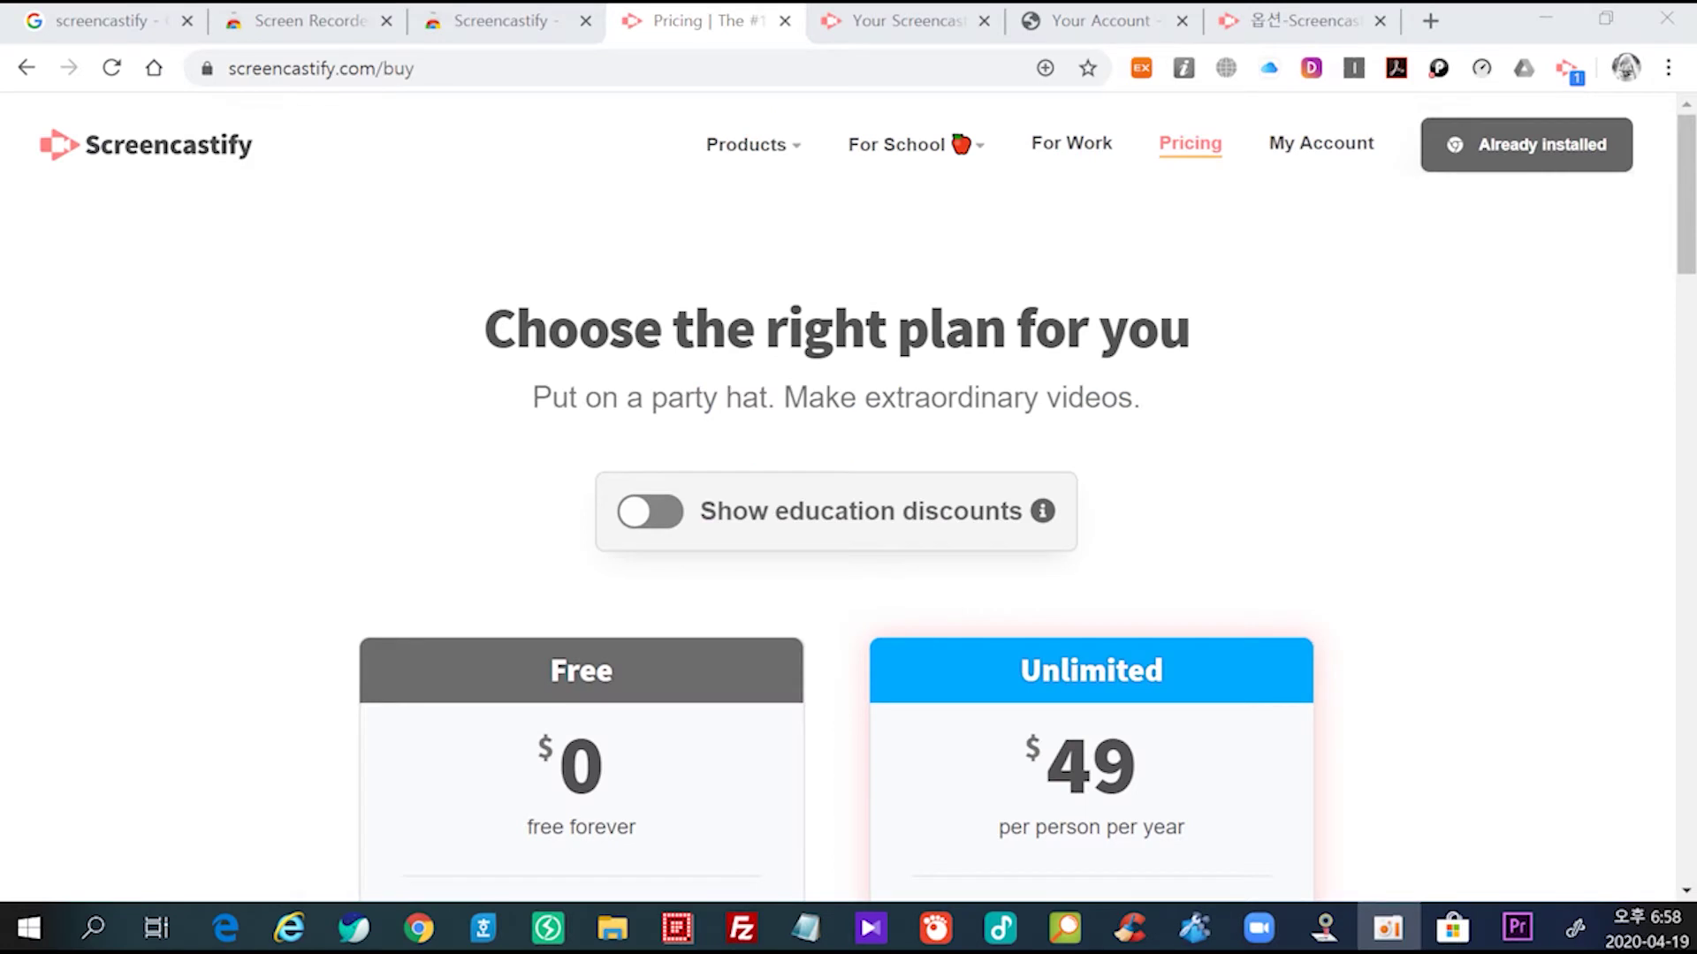
pyautogui.scroll(-4, 1237, 473)
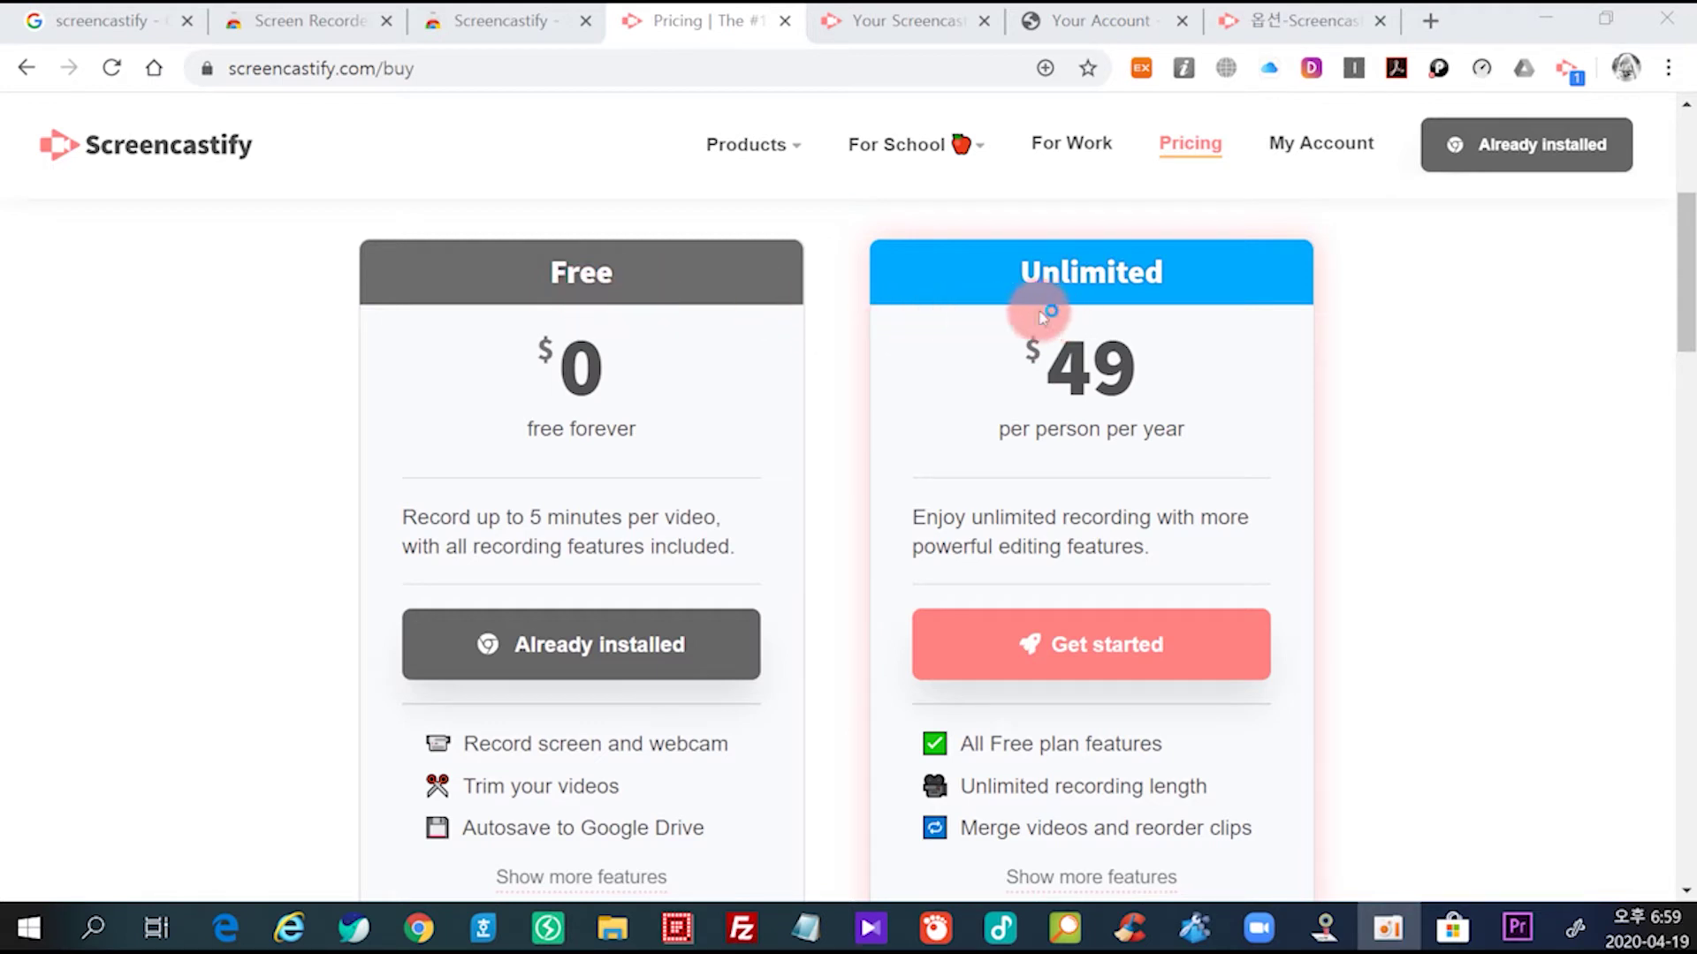
# Step: Start the Unlimited plan subscription and open coupon redemption on the Update Subscription page
pyautogui.click(1100, 654)
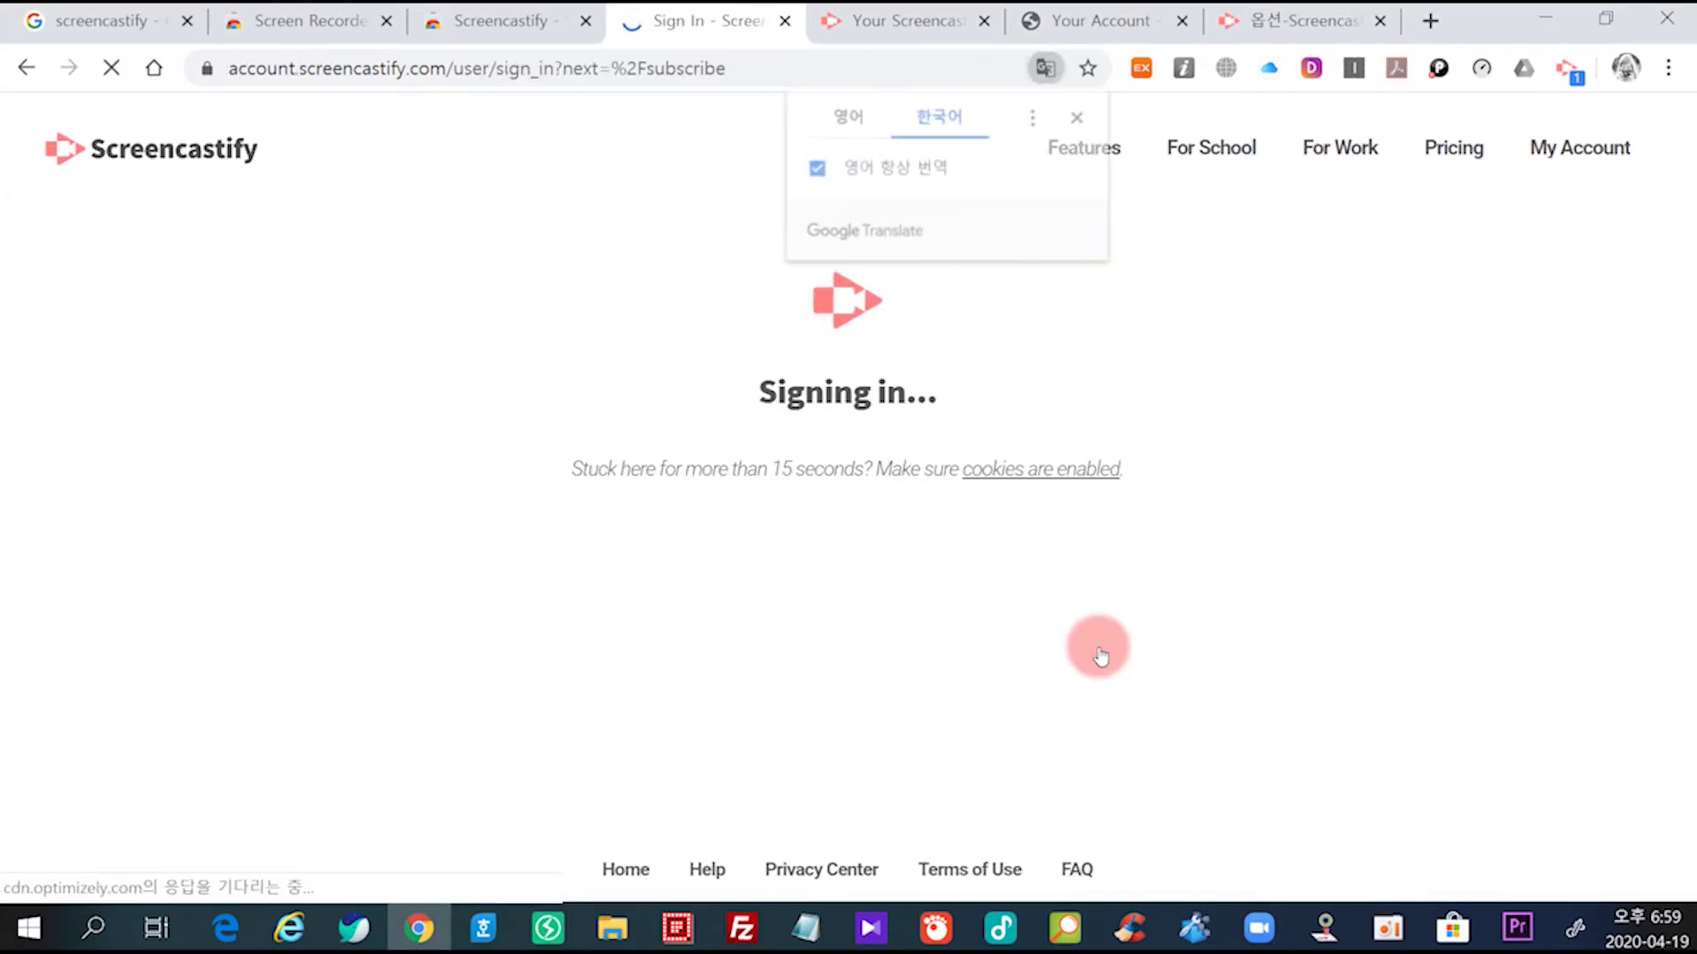
pyautogui.click(1069, 116)
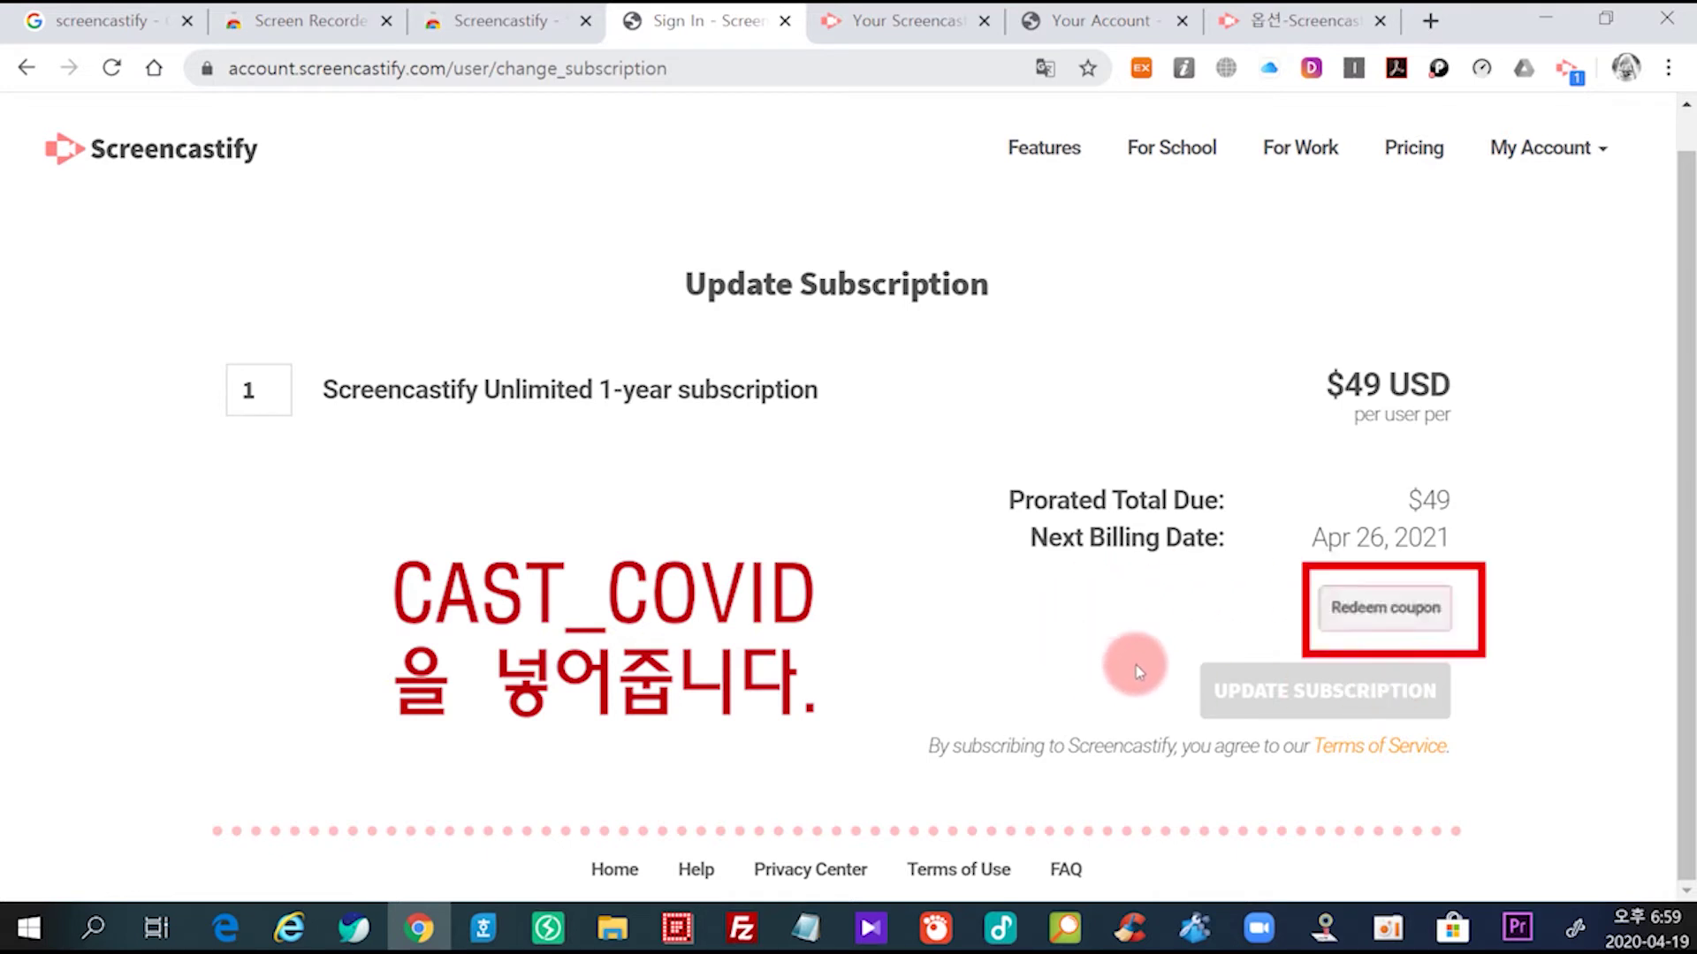
pyautogui.click(1386, 608)
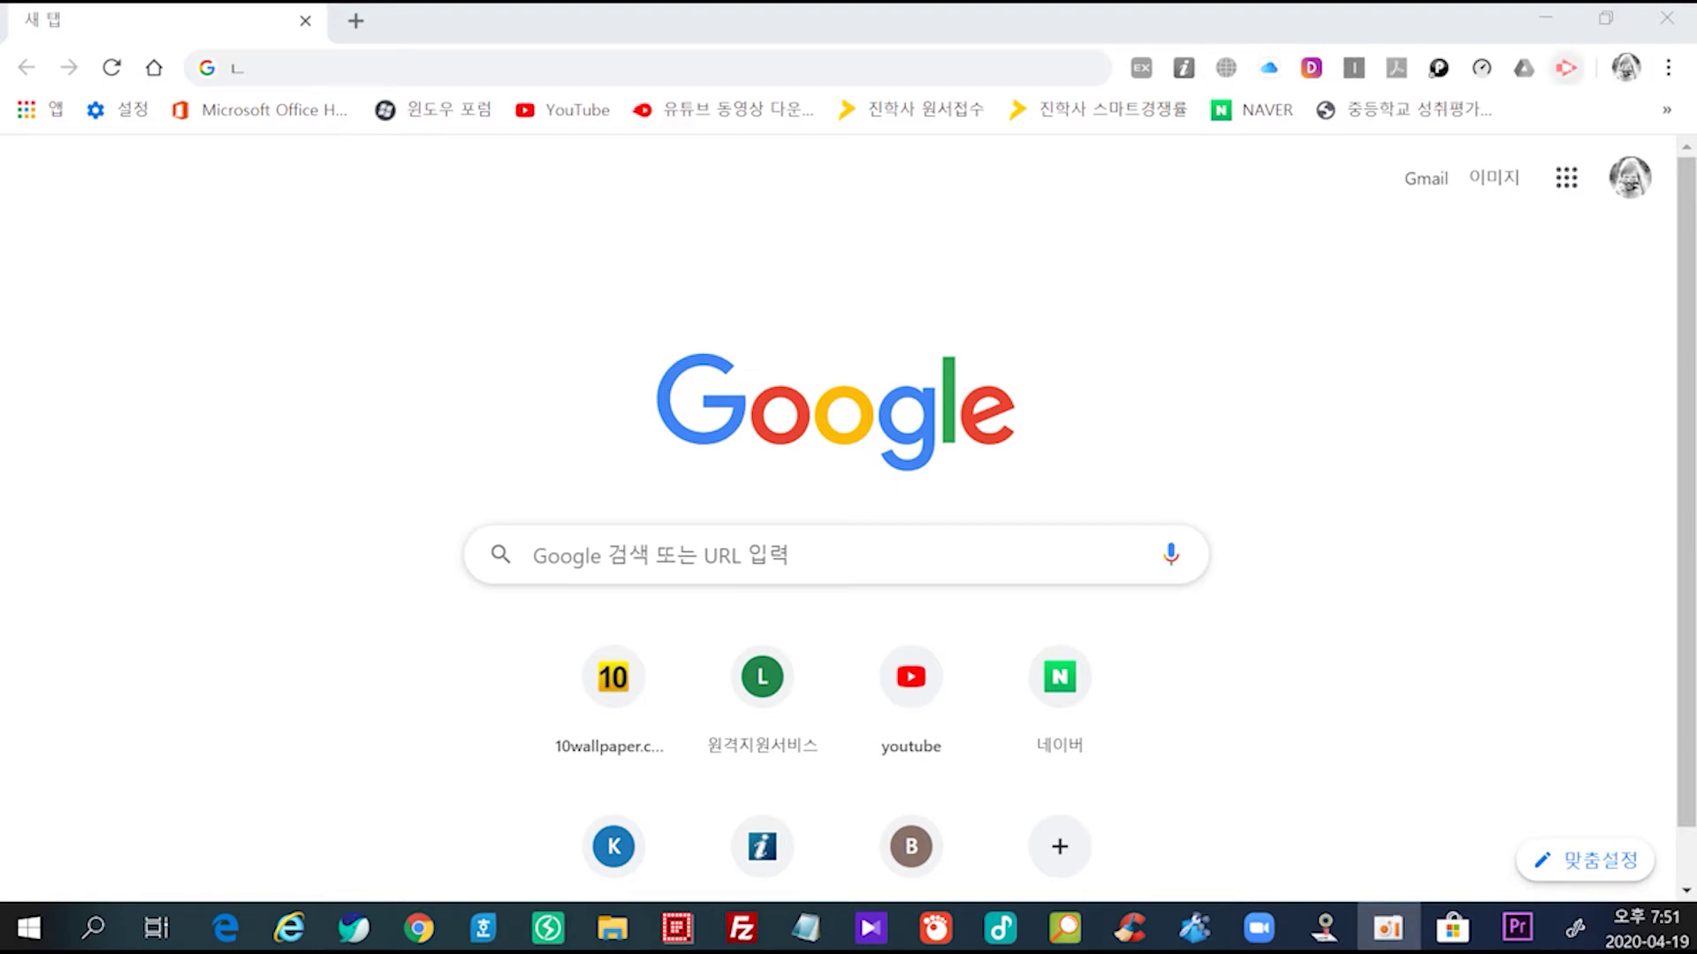
# Step: Open the My Recordings page from the Screencastify extension to view the saved screencasts
pyautogui.click(1566, 67)
pyautogui.click(1570, 62)
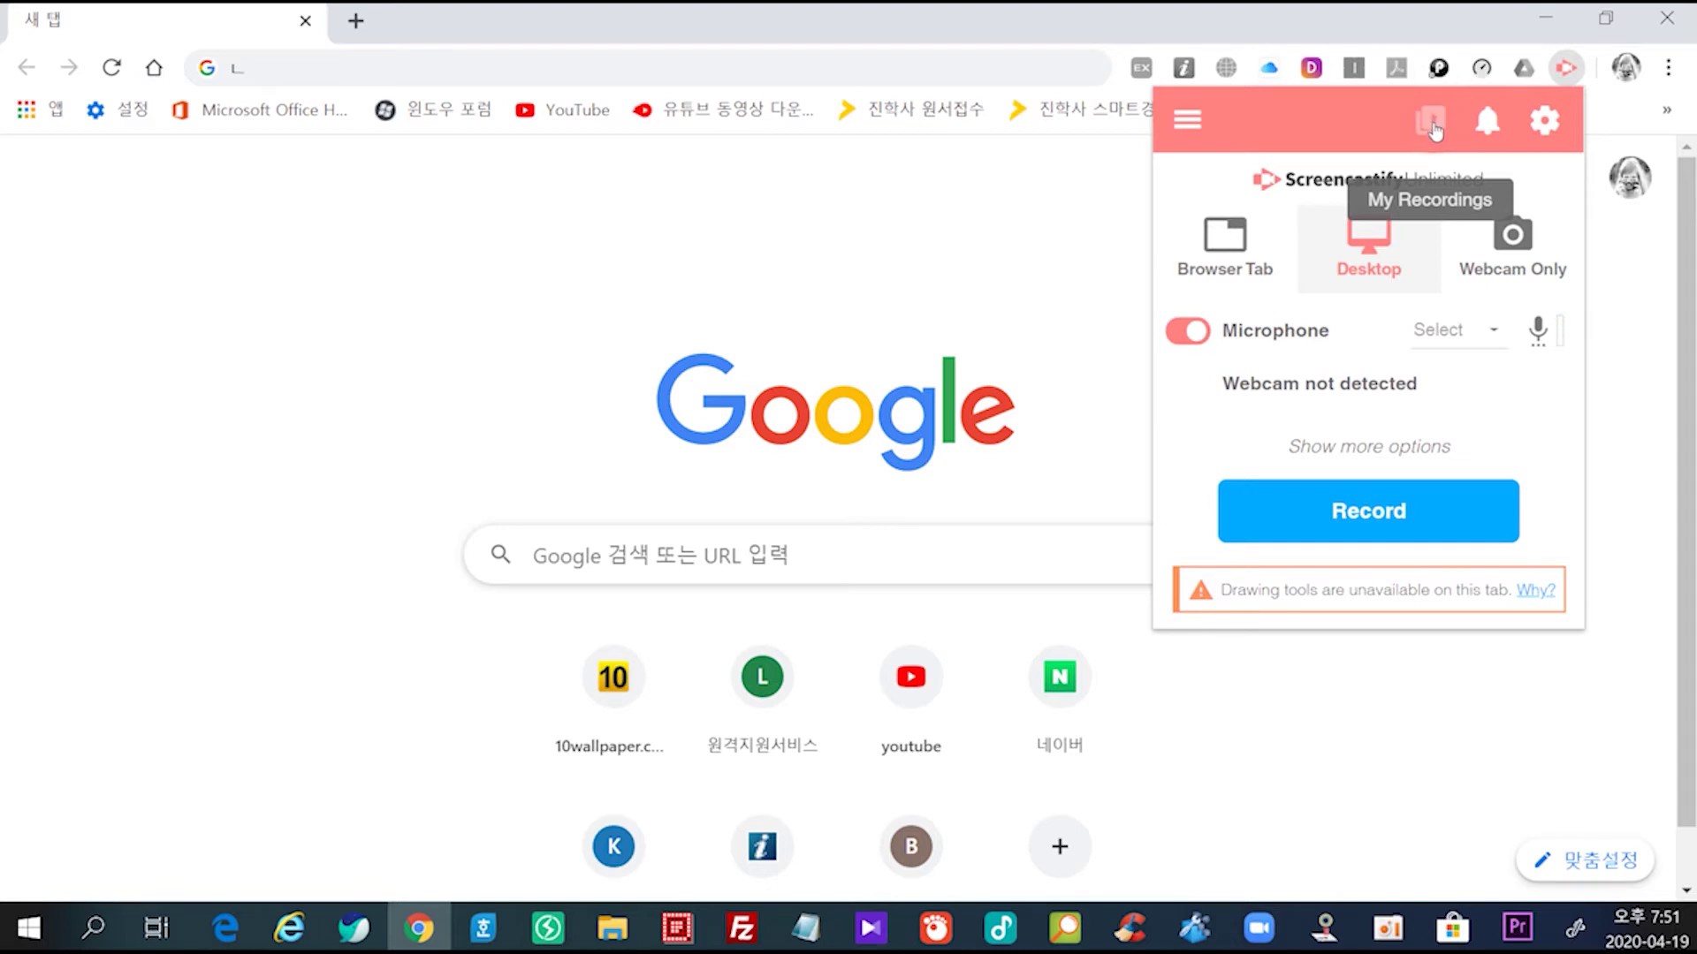
pyautogui.click(1186, 121)
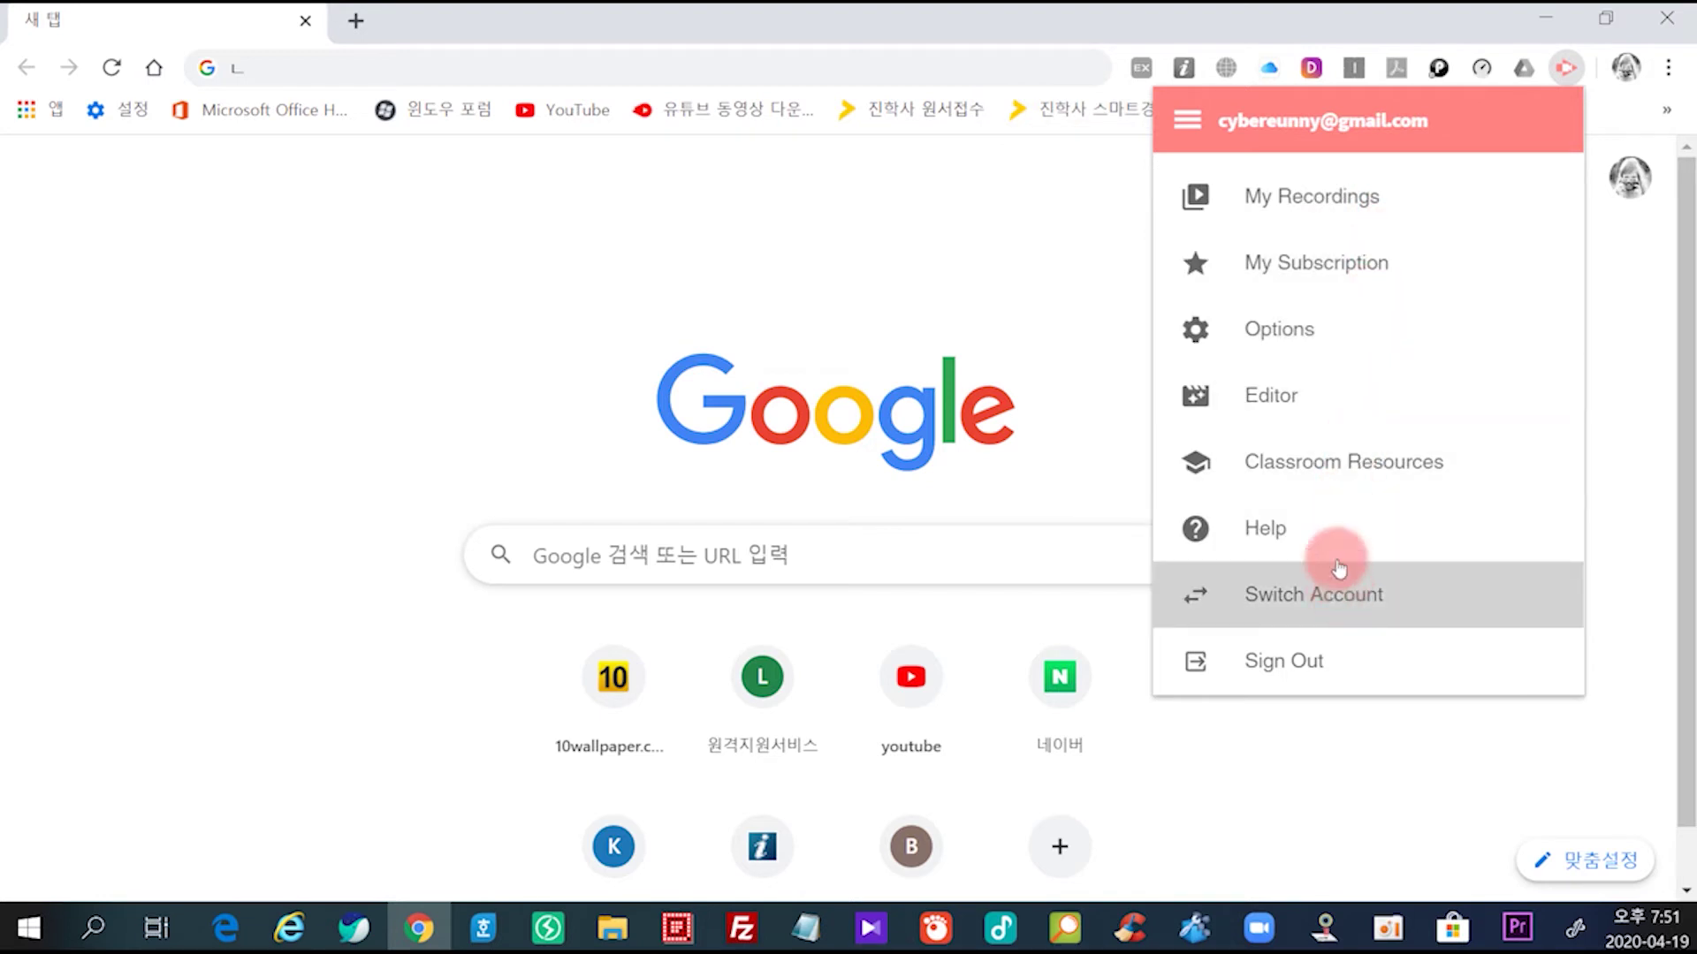
pyautogui.click(1367, 197)
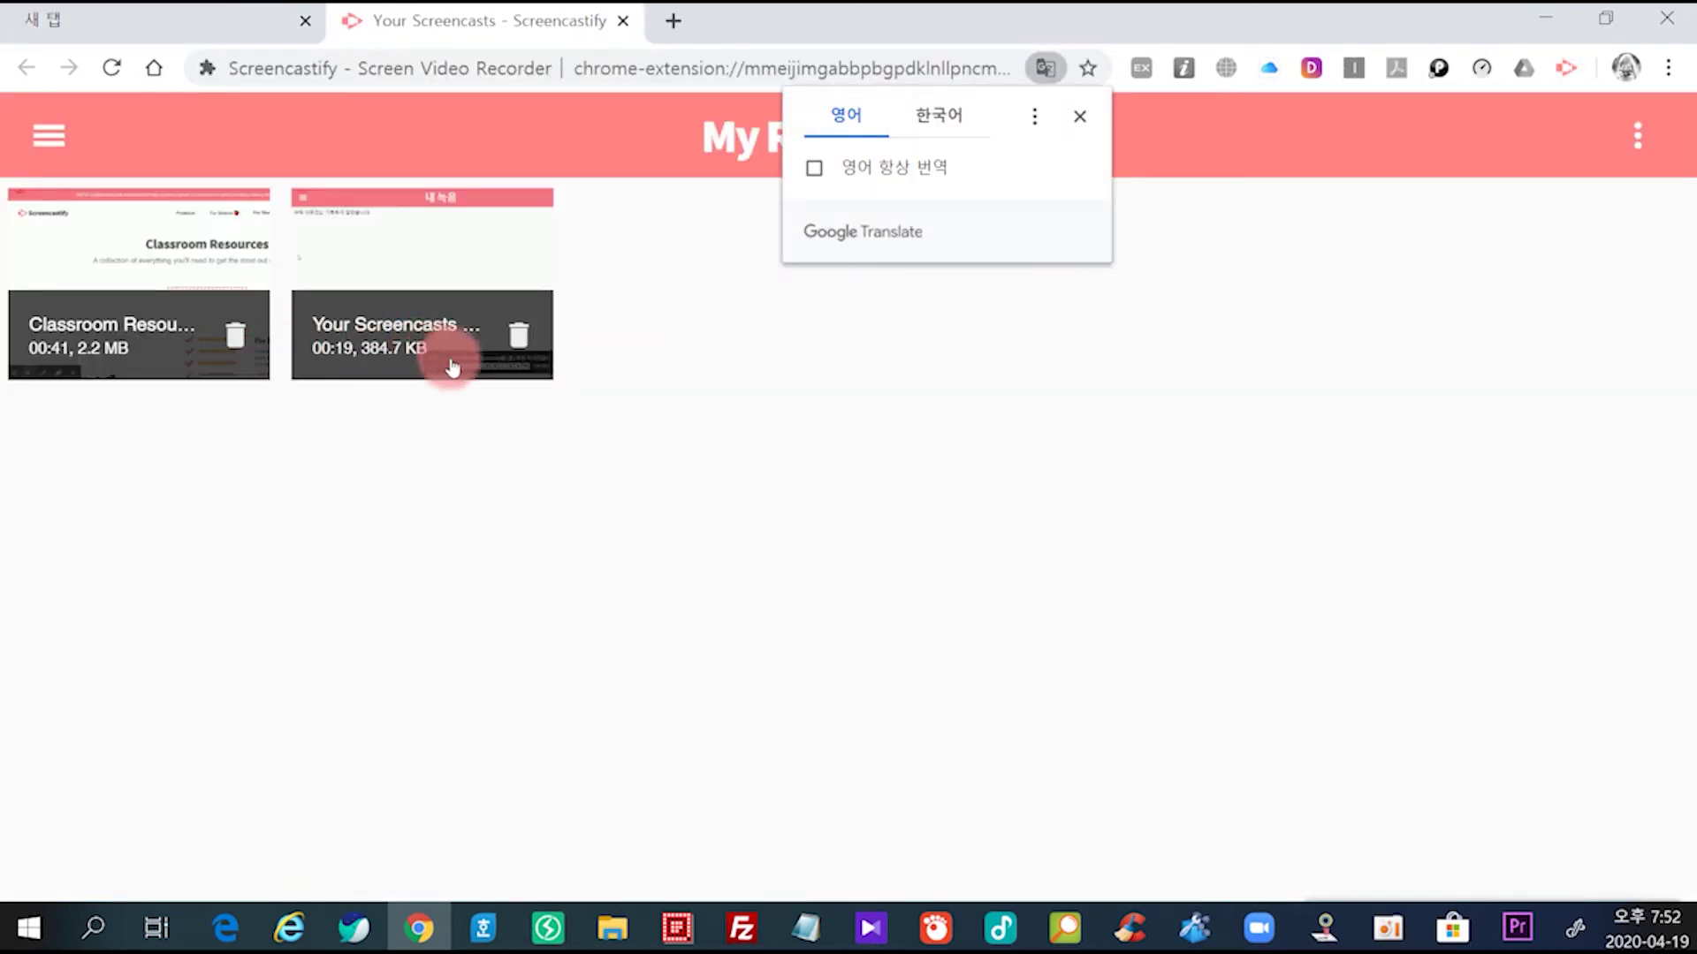
# Step: Open the Screencastify options translated into Korean and review the storage, notification, keyboard shortcut and recording settings
pyautogui.click(1564, 69)
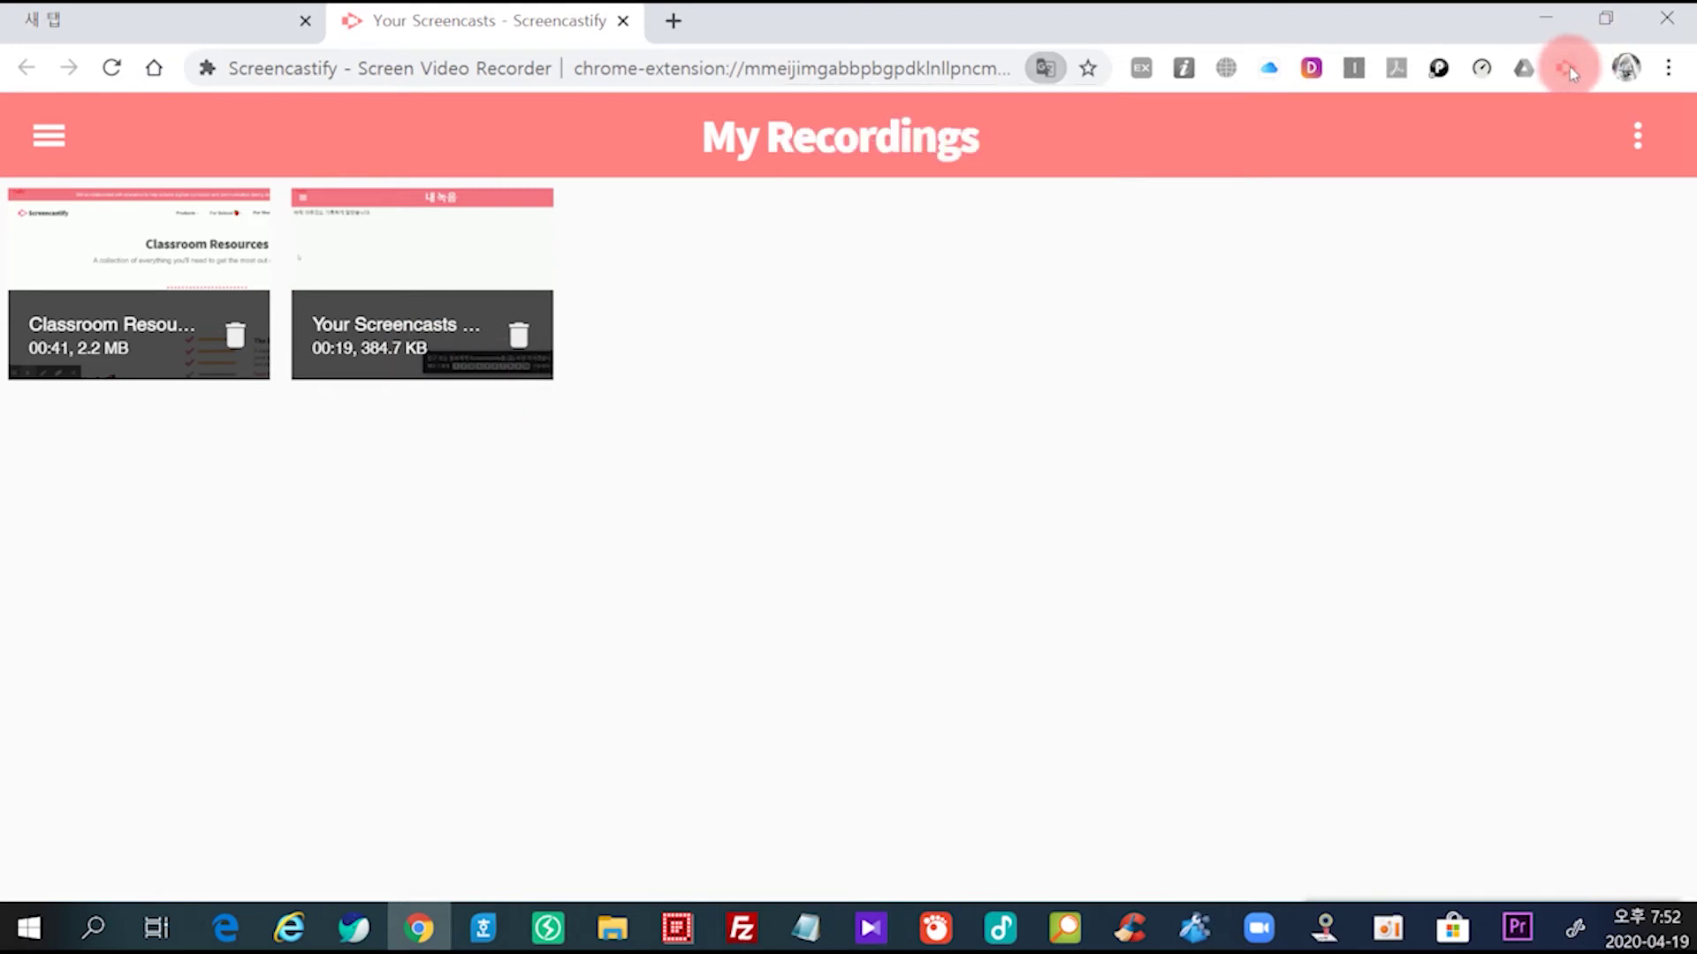
pyautogui.click(1187, 119)
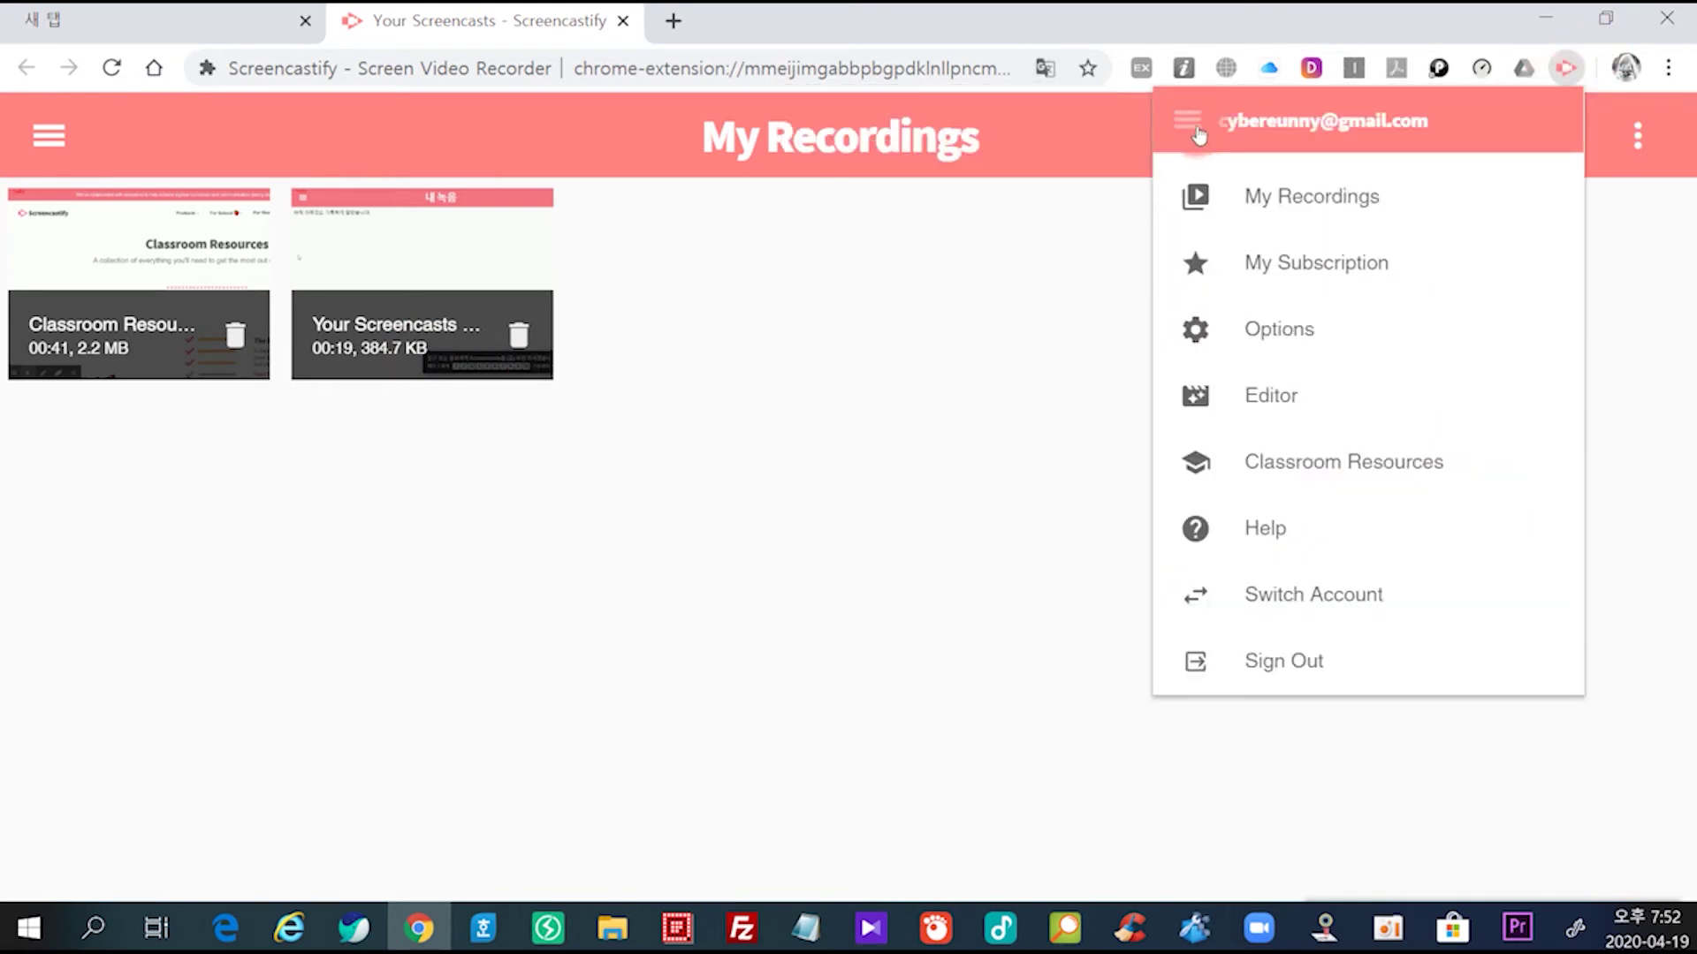
pyautogui.click(1299, 320)
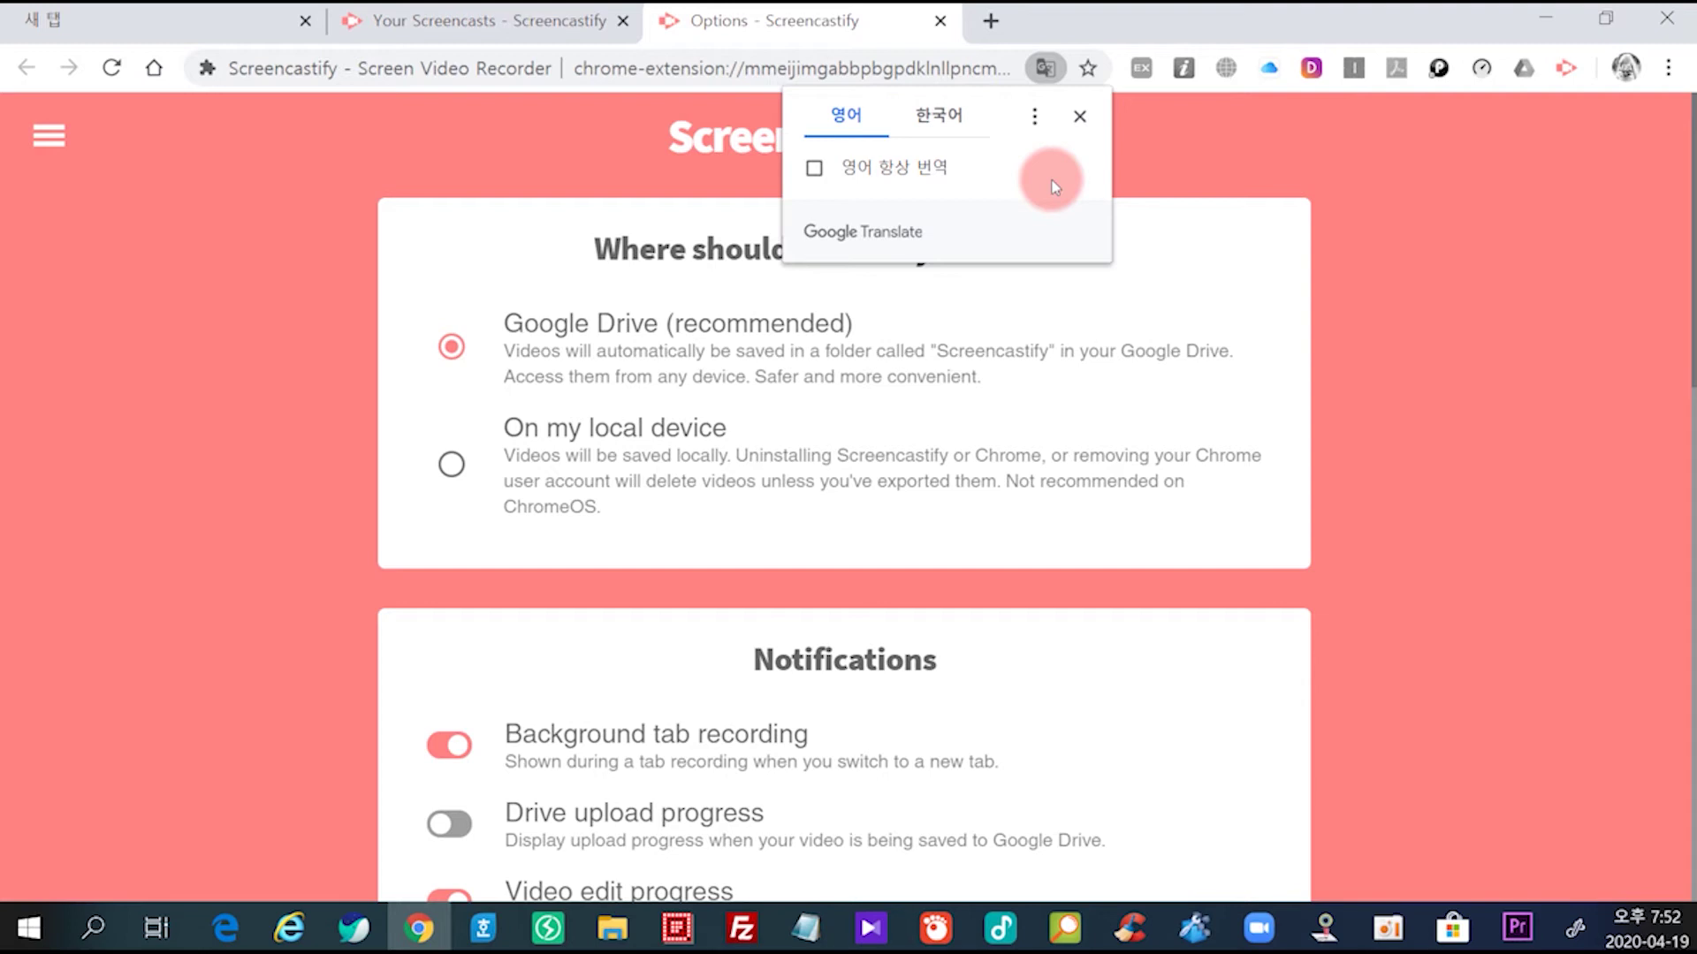
pyautogui.click(941, 115)
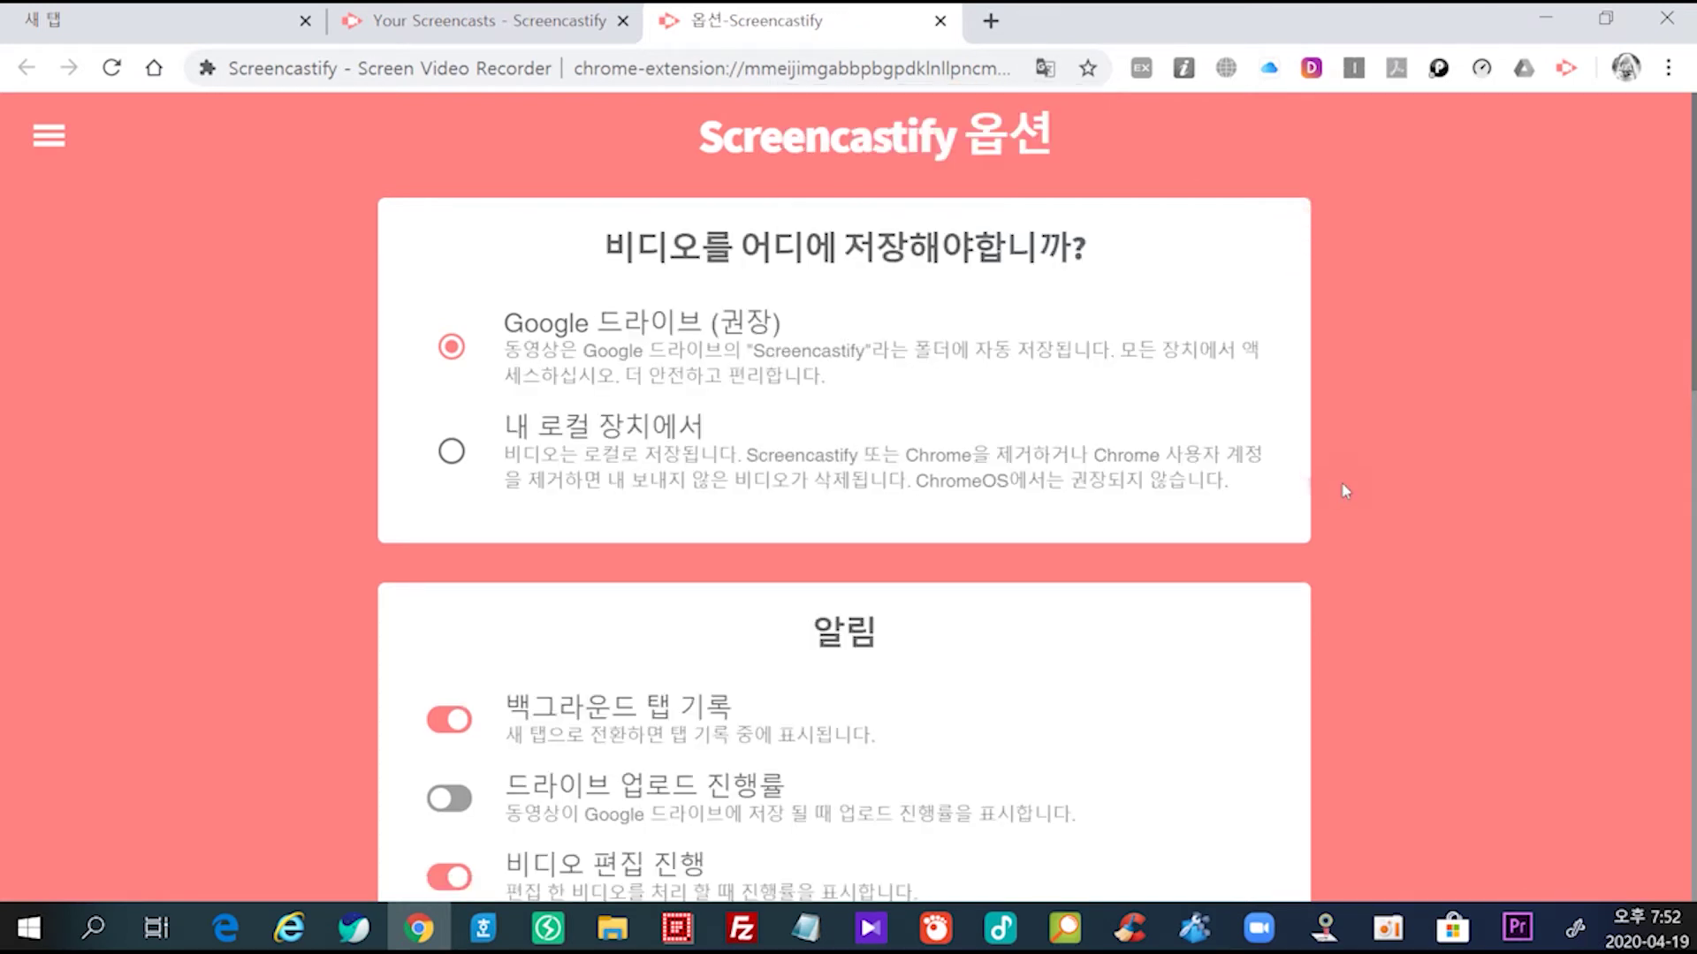
pyautogui.scroll(-10, 1396, 619)
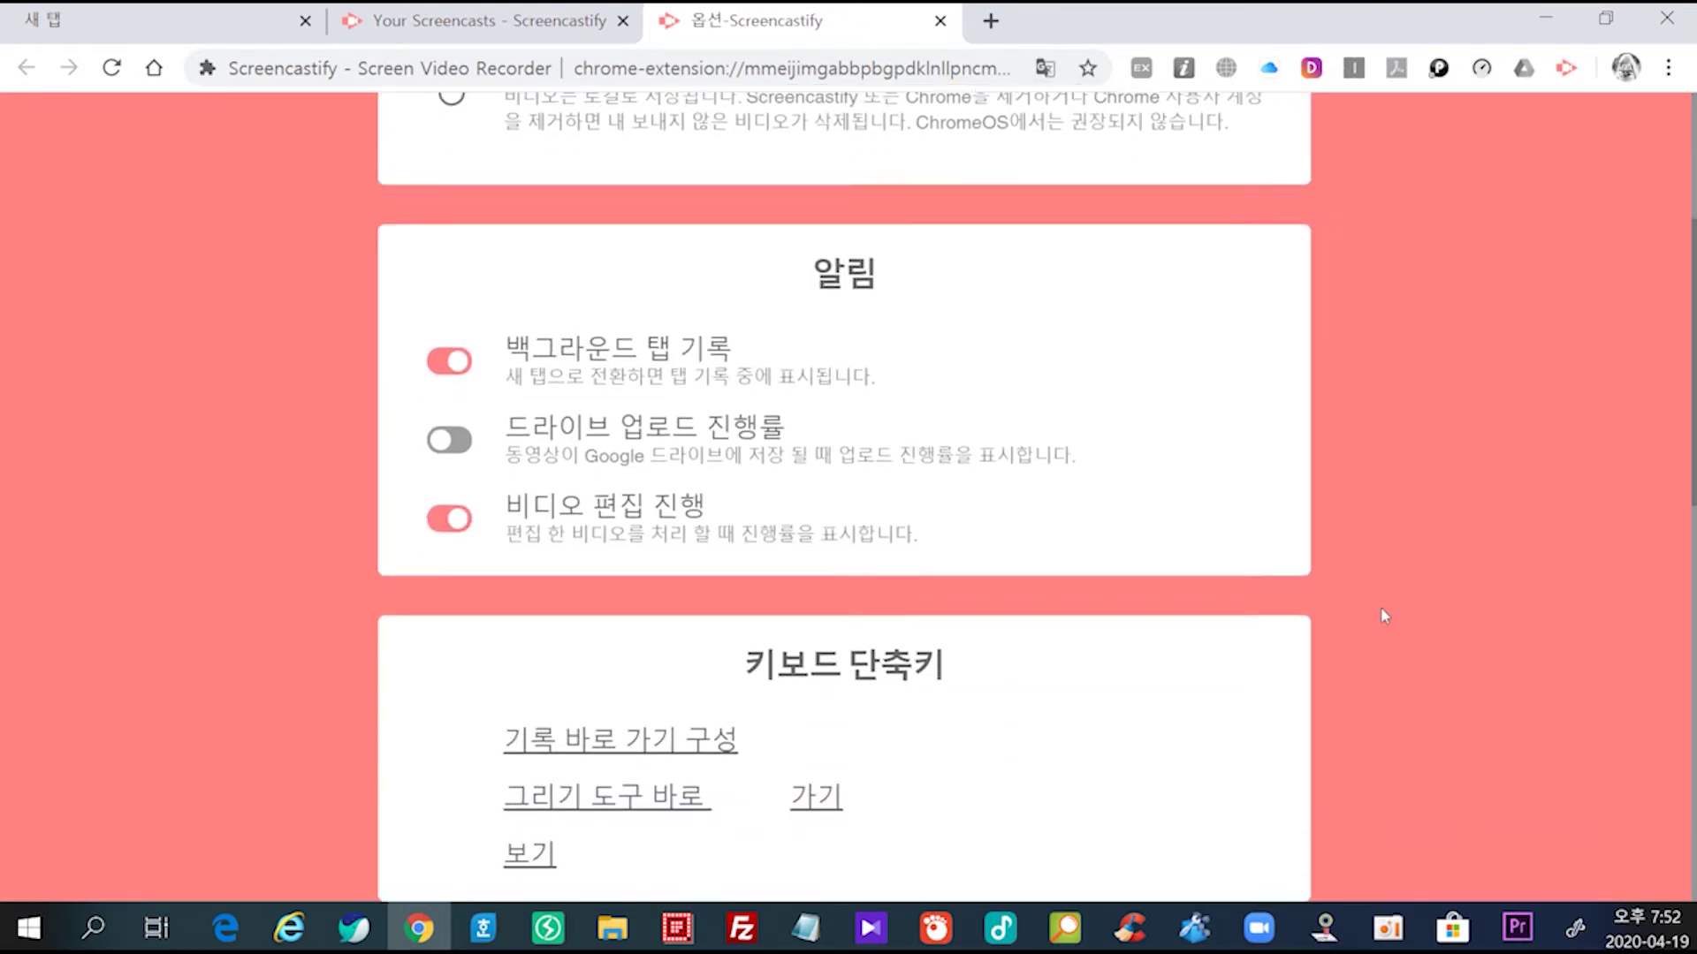
pyautogui.scroll(-6, 1383, 608)
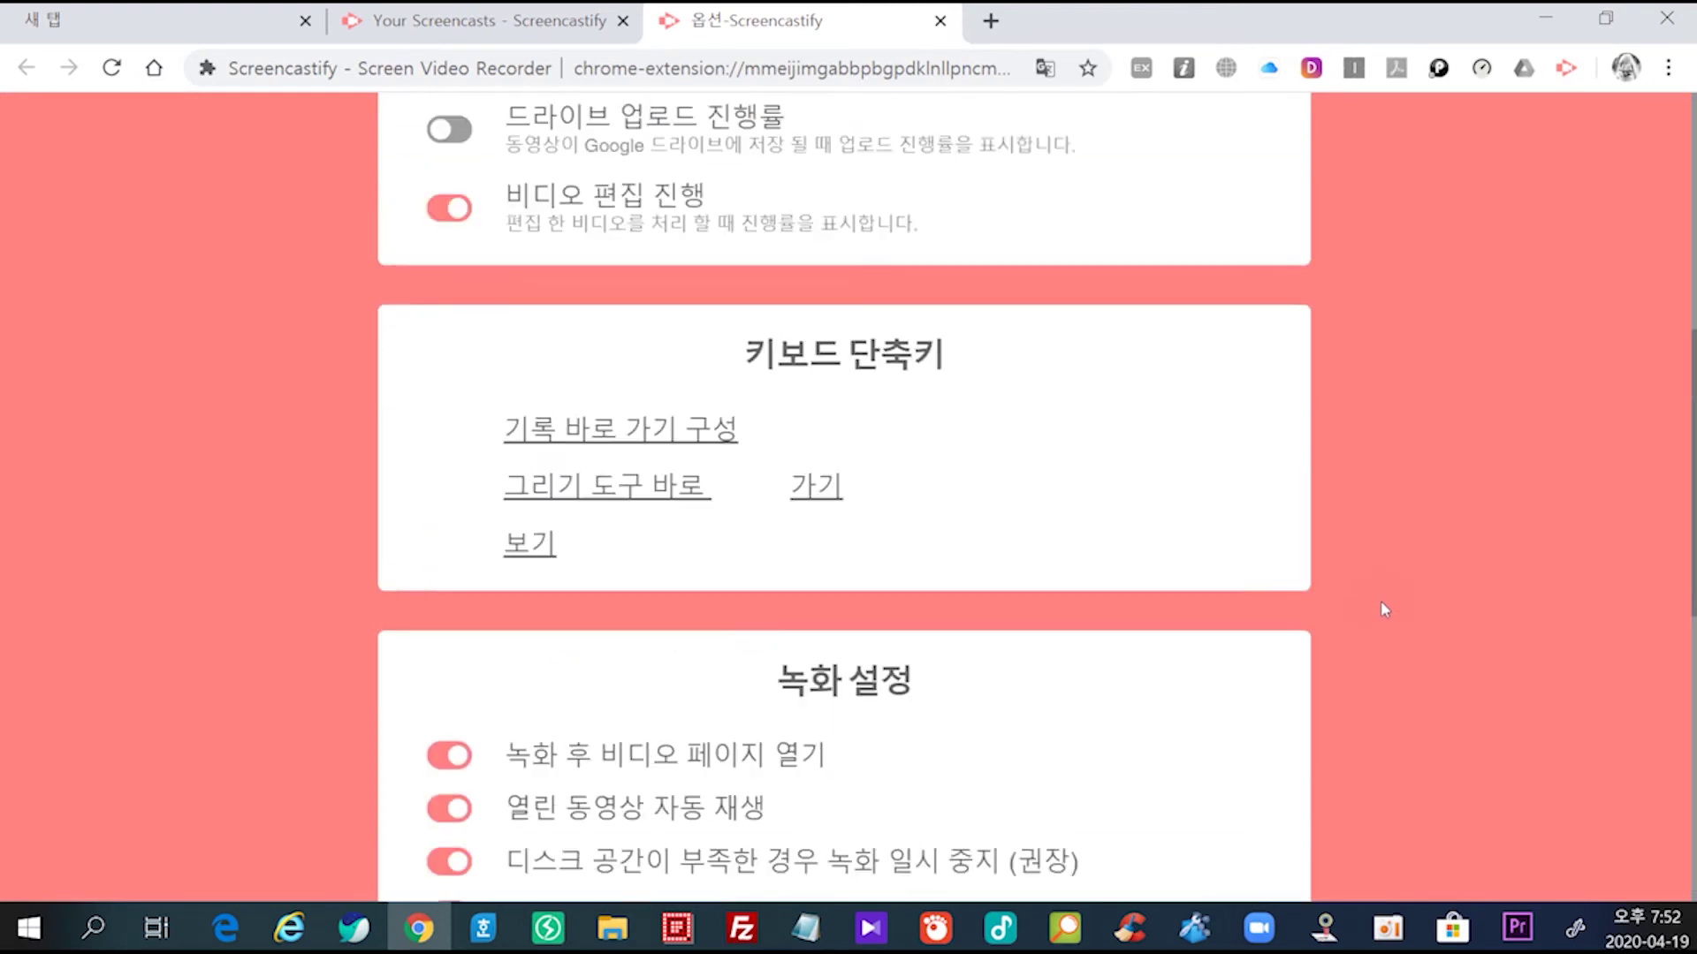
pyautogui.scroll(7, 1383, 606)
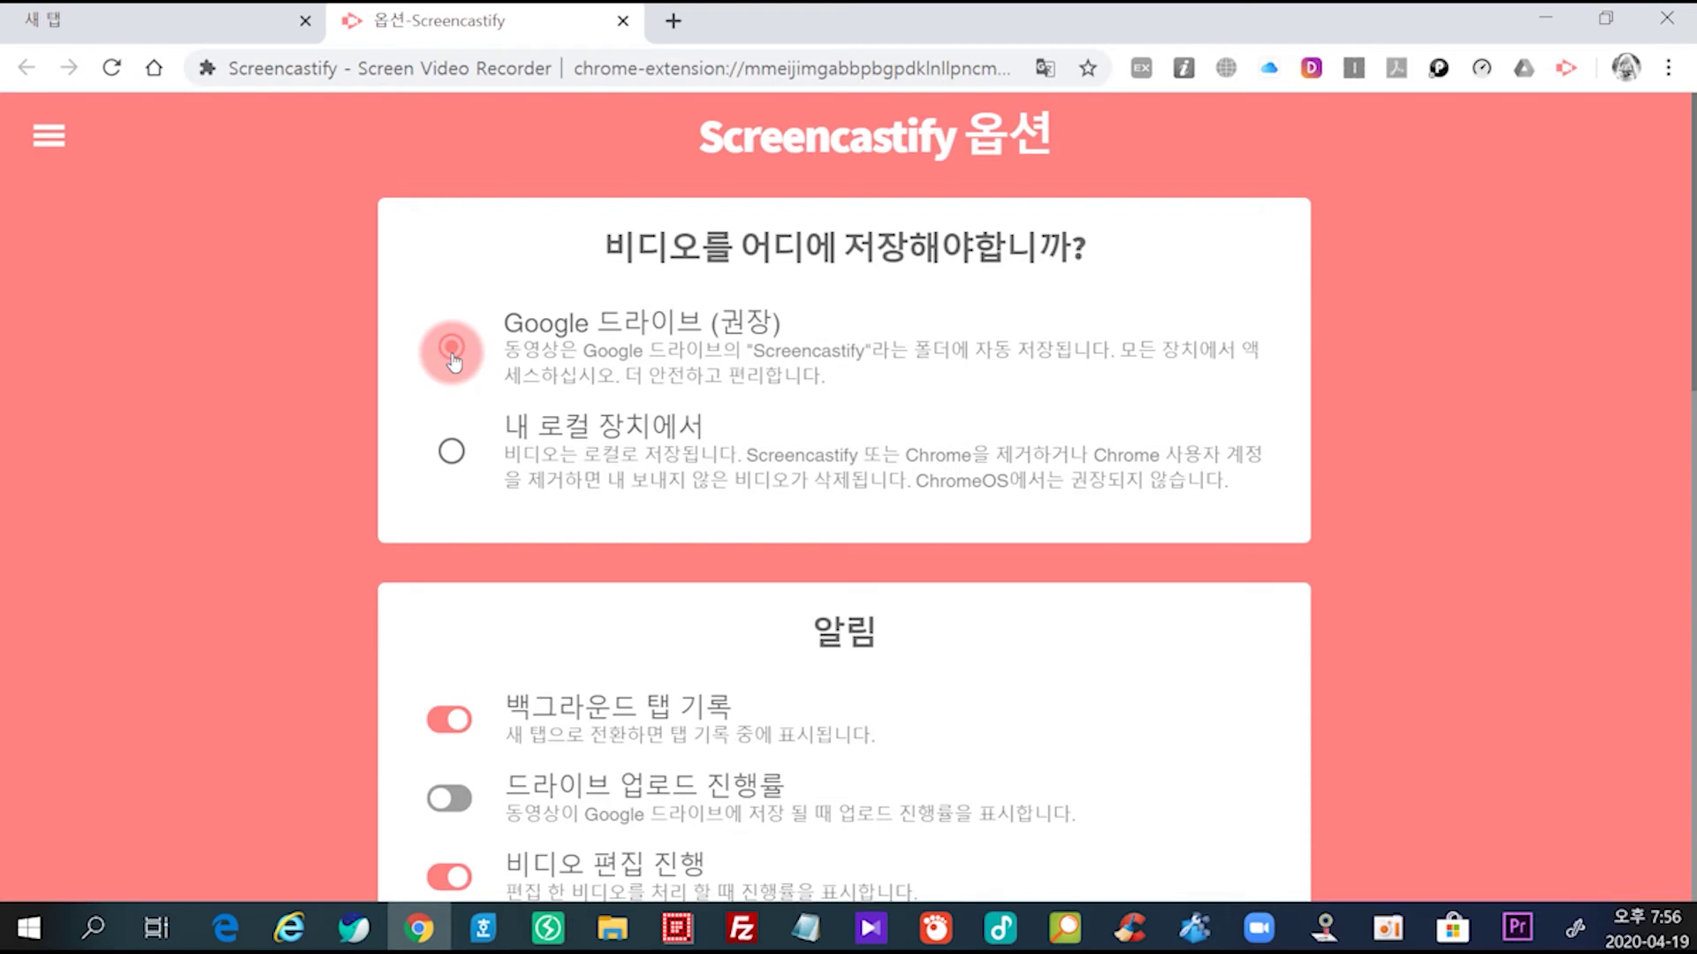
pyautogui.scroll(-10, 1447, 273)
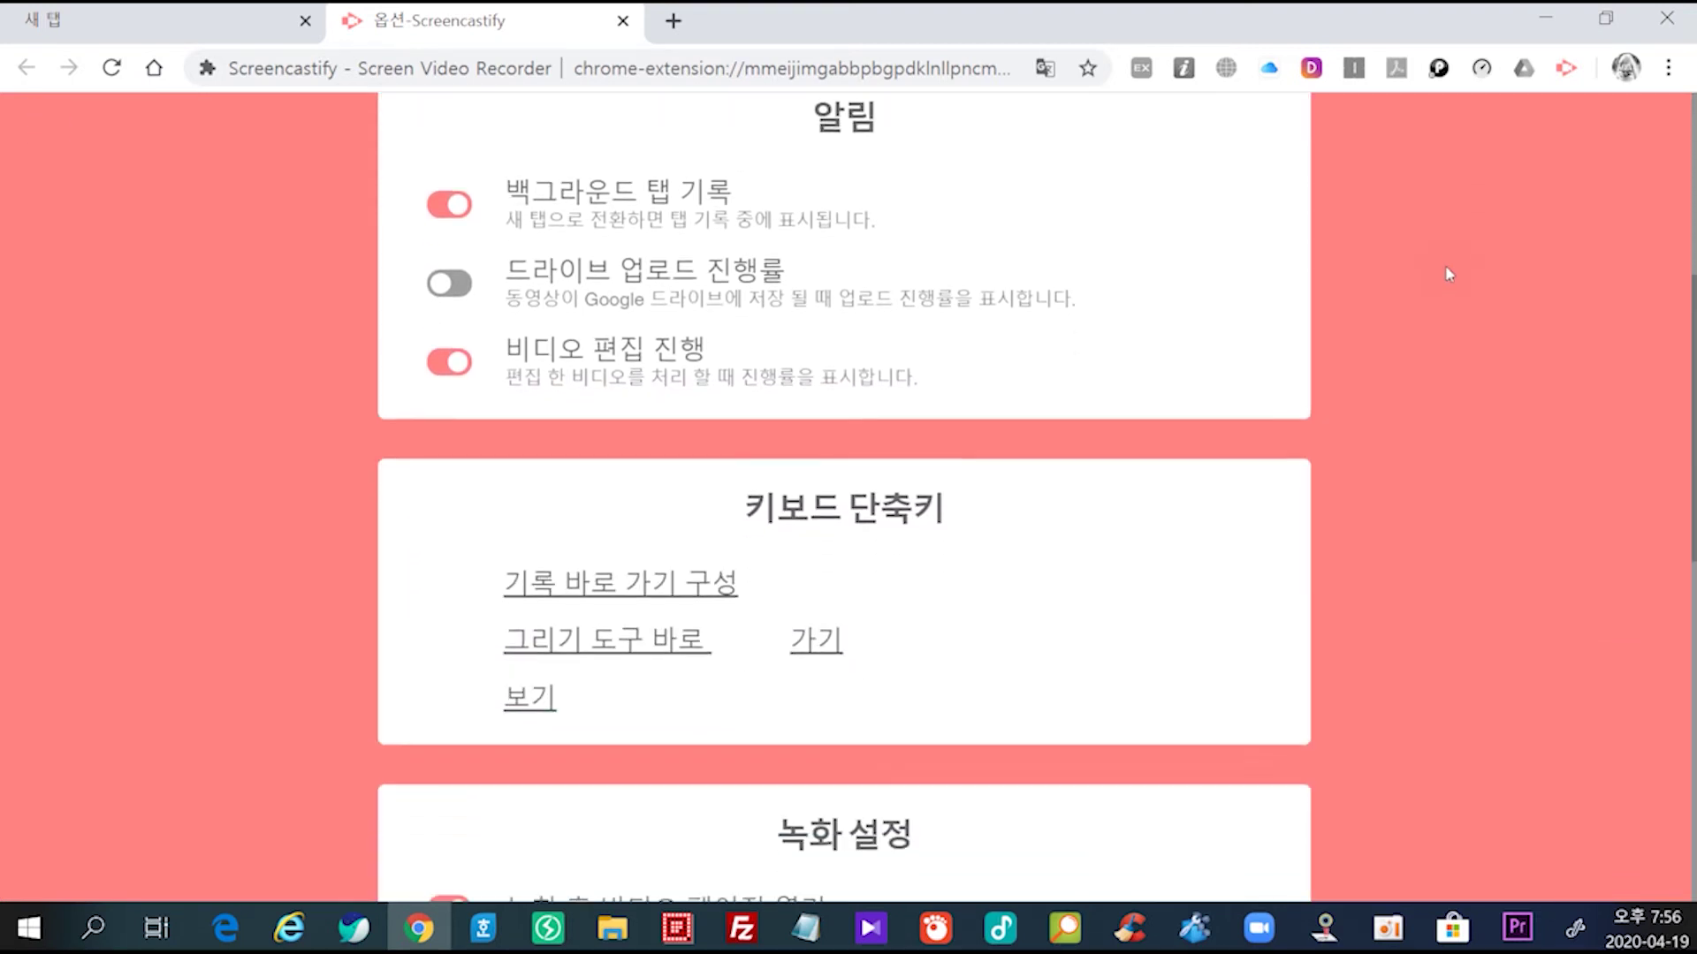
pyautogui.scroll(10, 1396, 477)
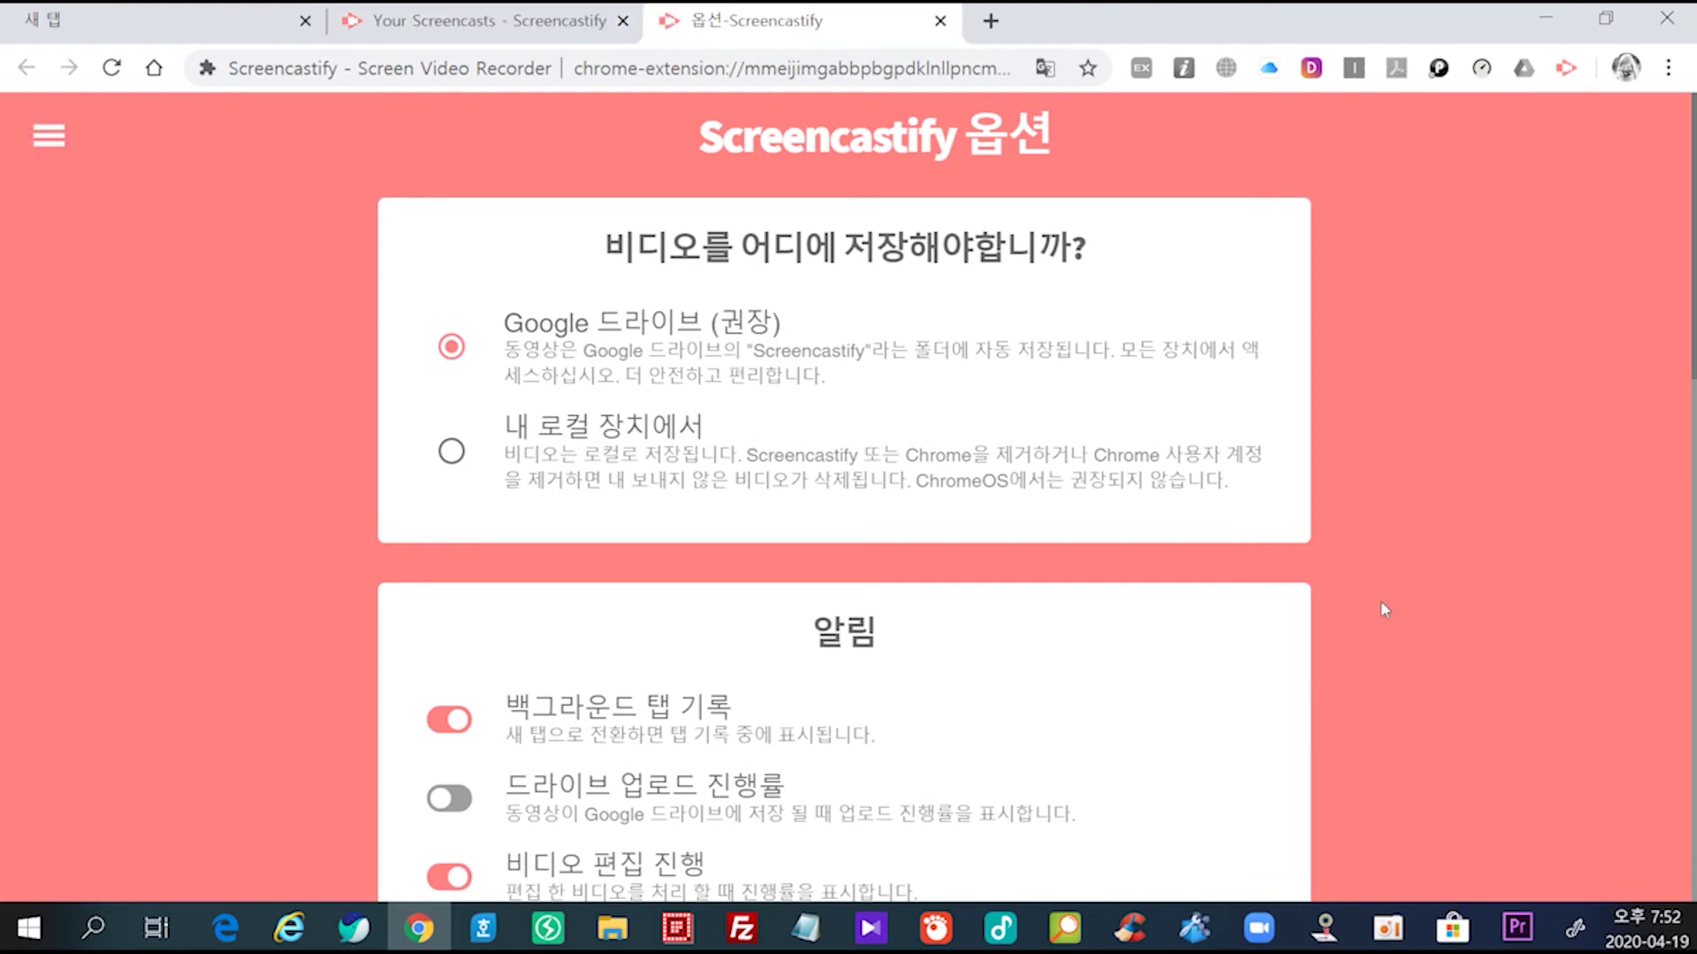
# Step: Start a Browser Tab recording of the options page with the microphone on
pyautogui.click(1580, 74)
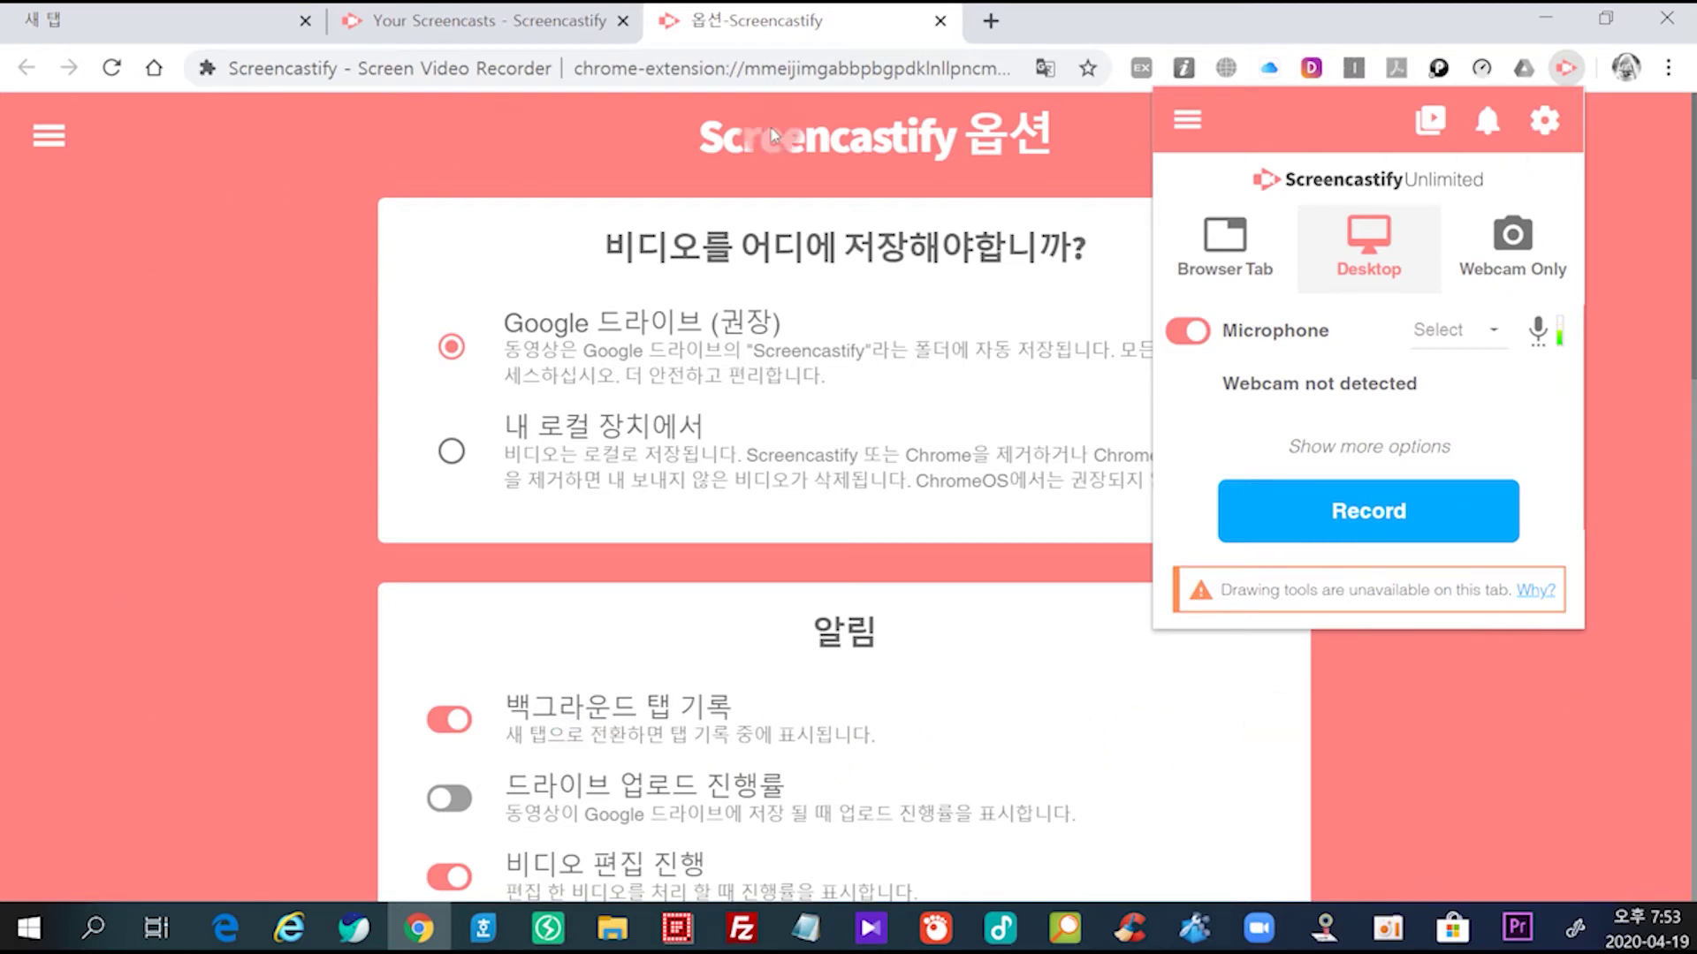
pyautogui.click(1232, 248)
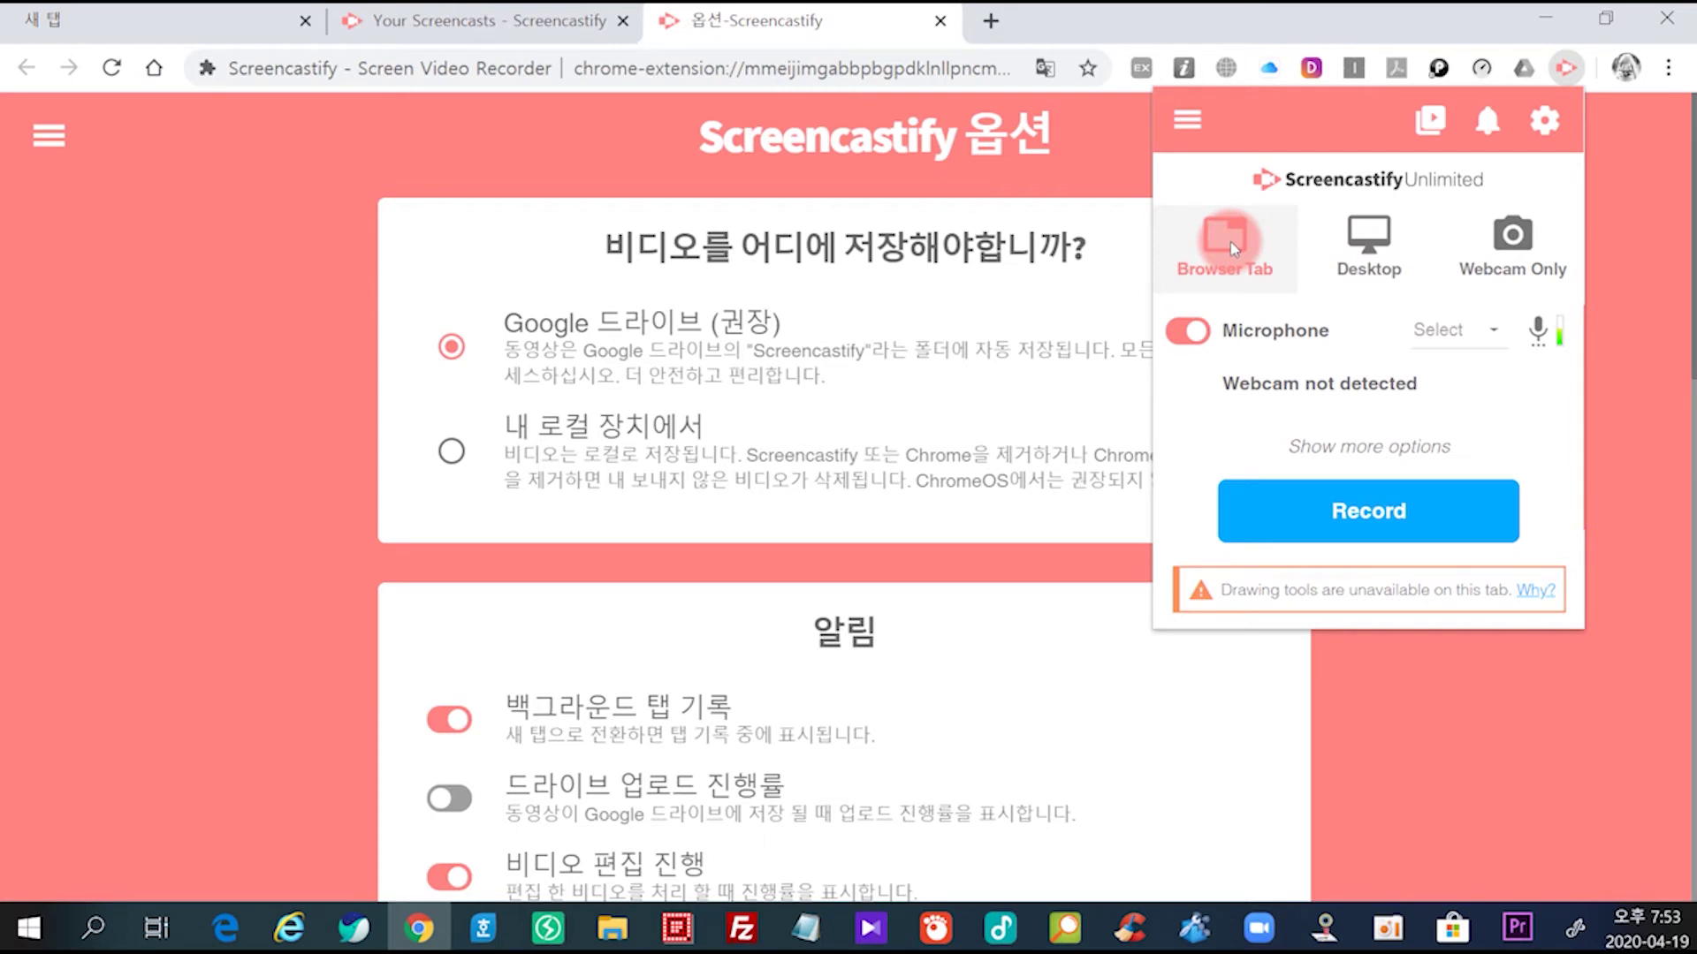
pyautogui.click(1364, 507)
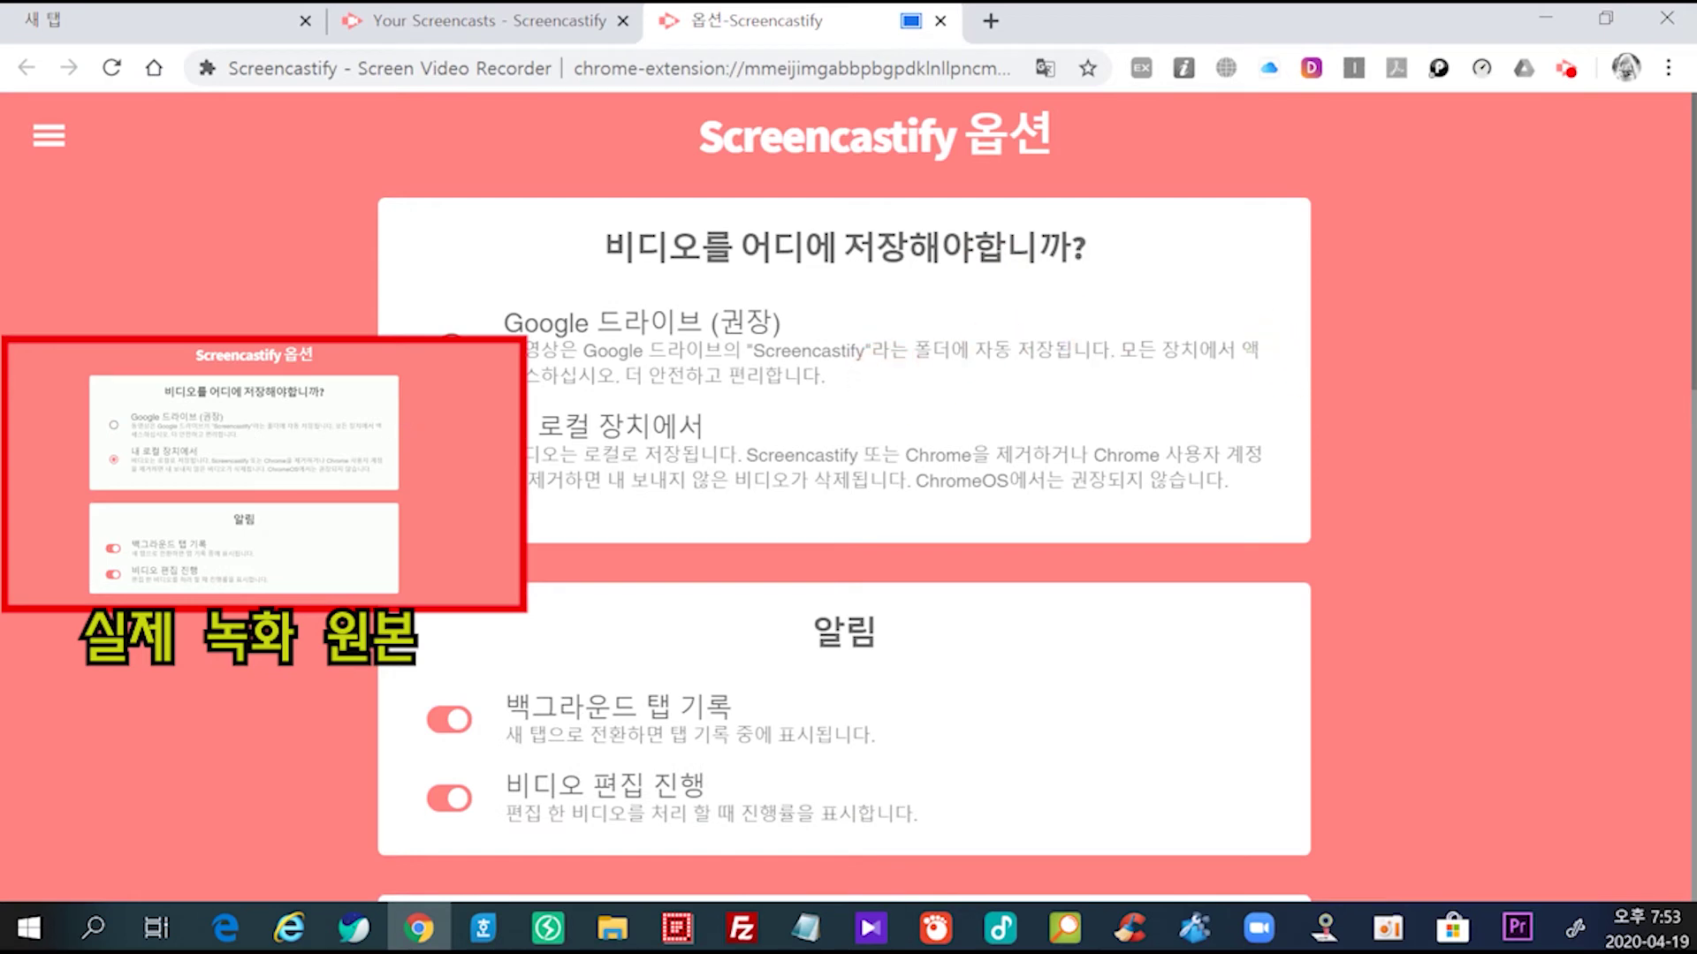
# Step: Browse through the options page while the tab is being recorded, and stop the recording
pyautogui.scroll(-2, 1094, 341)
pyautogui.scroll(-15, 1246, 552)
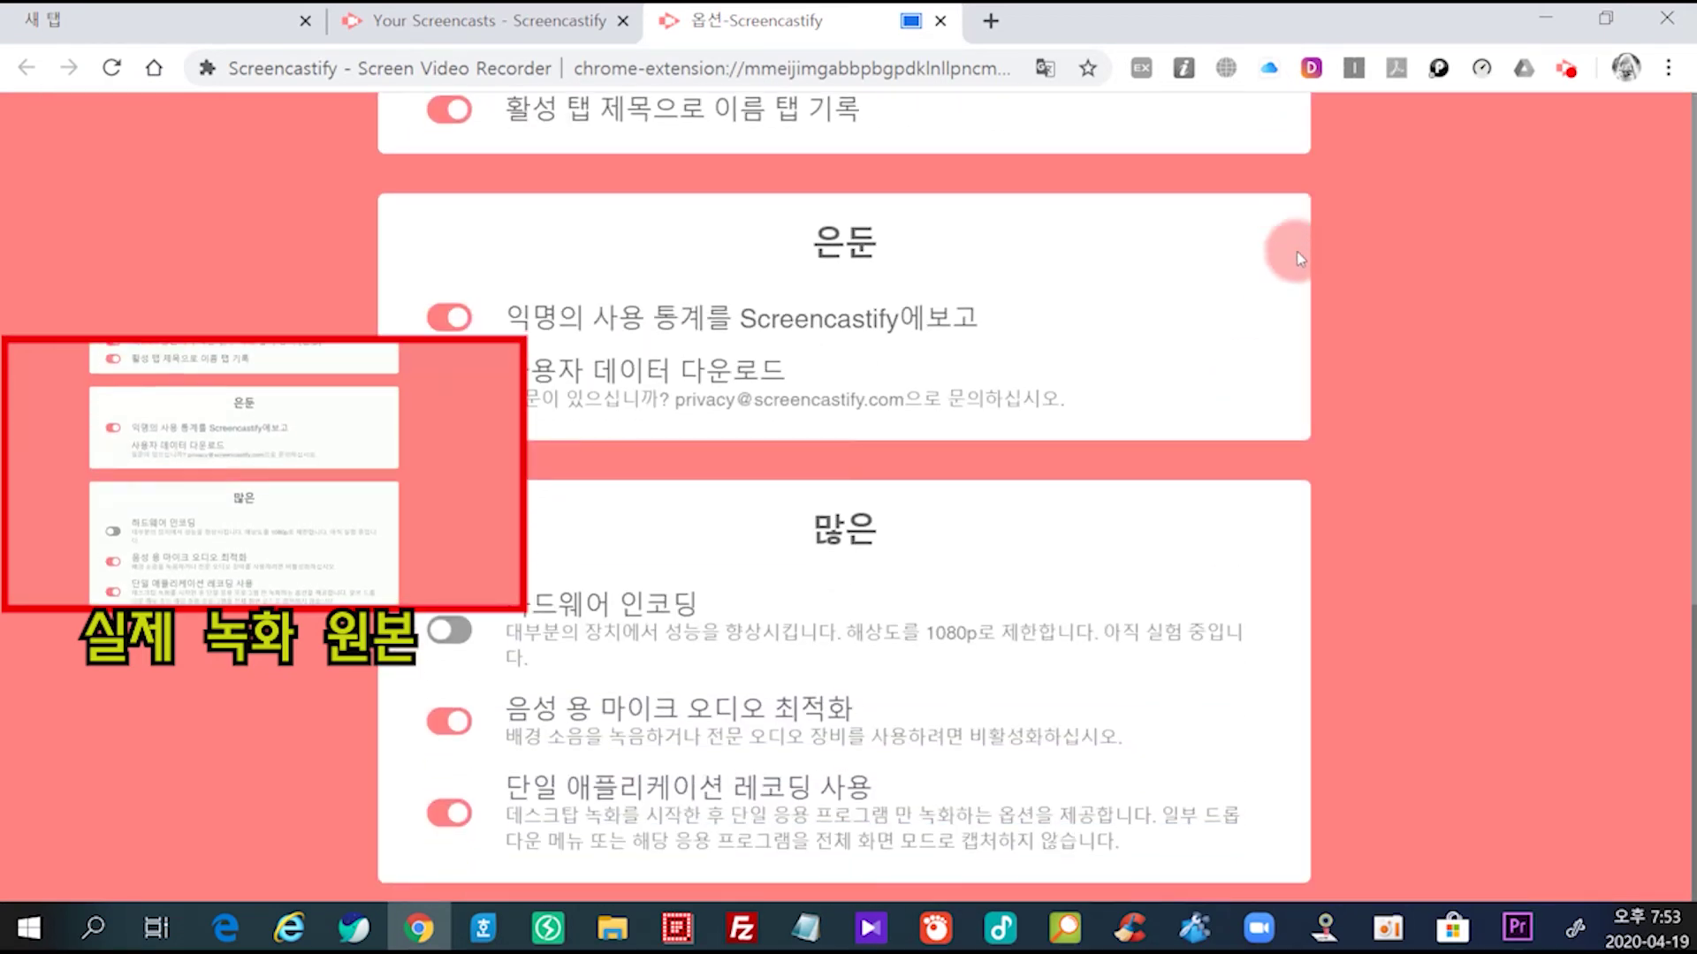
pyautogui.scroll(18, 1272, 260)
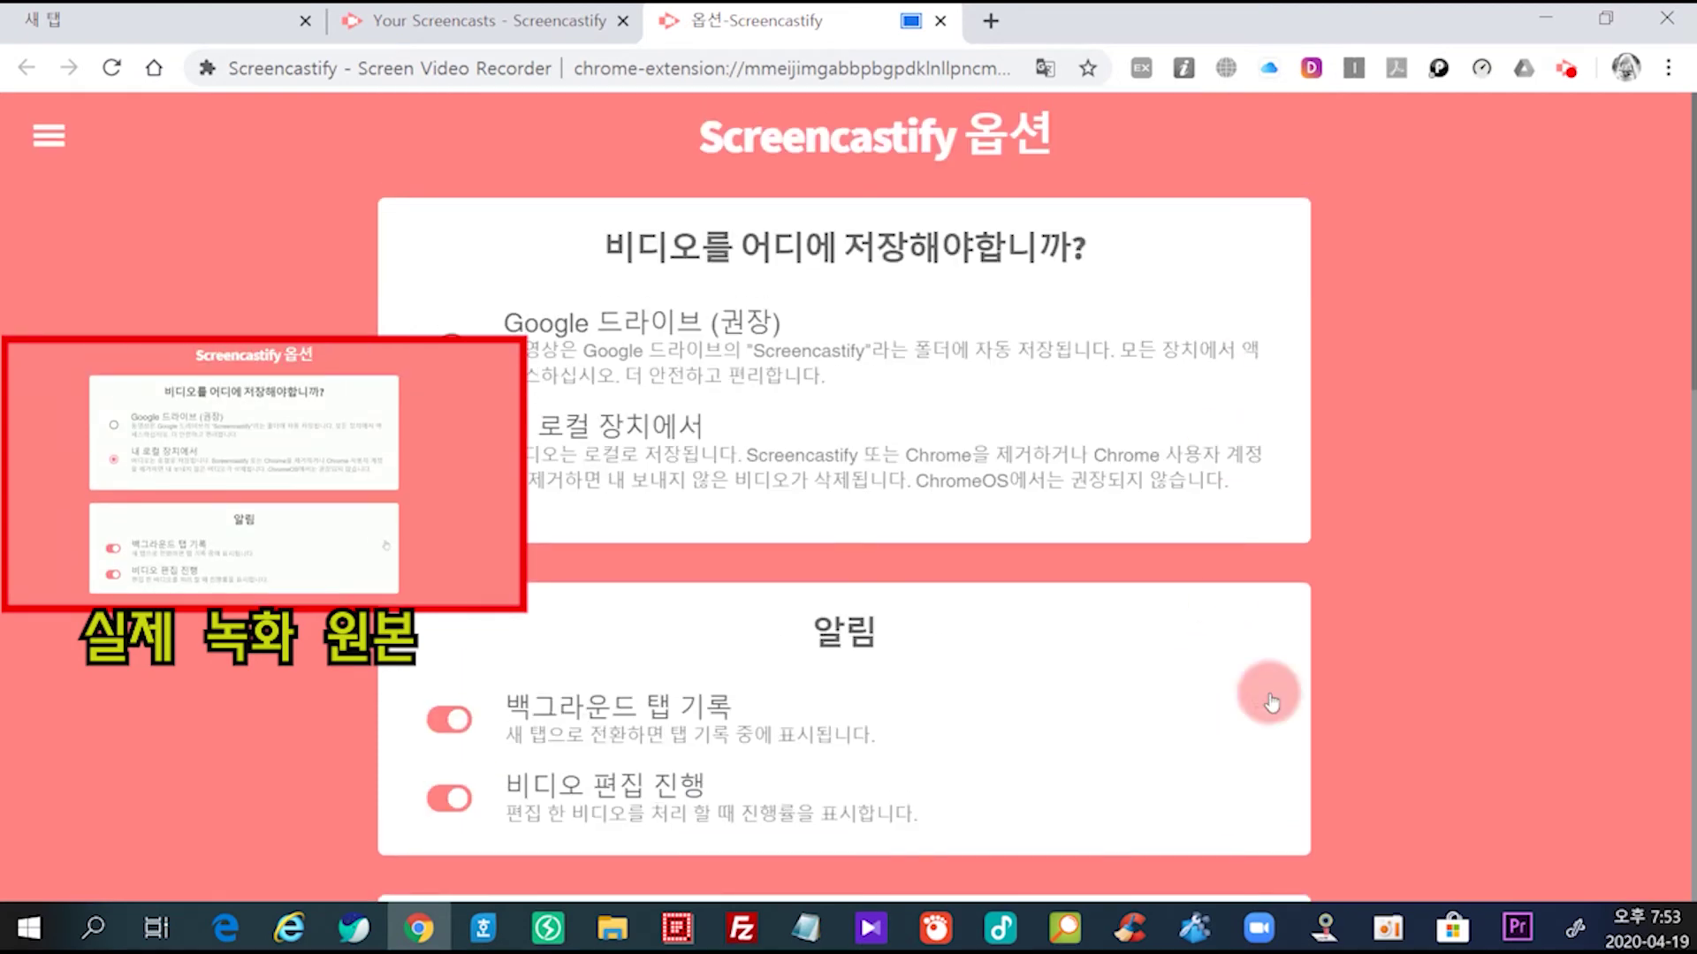
pyautogui.scroll(-7, 1355, 290)
pyautogui.scroll(-4, 1359, 294)
pyautogui.scroll(5, 1349, 444)
pyautogui.click(870, 787)
pyautogui.click(871, 152)
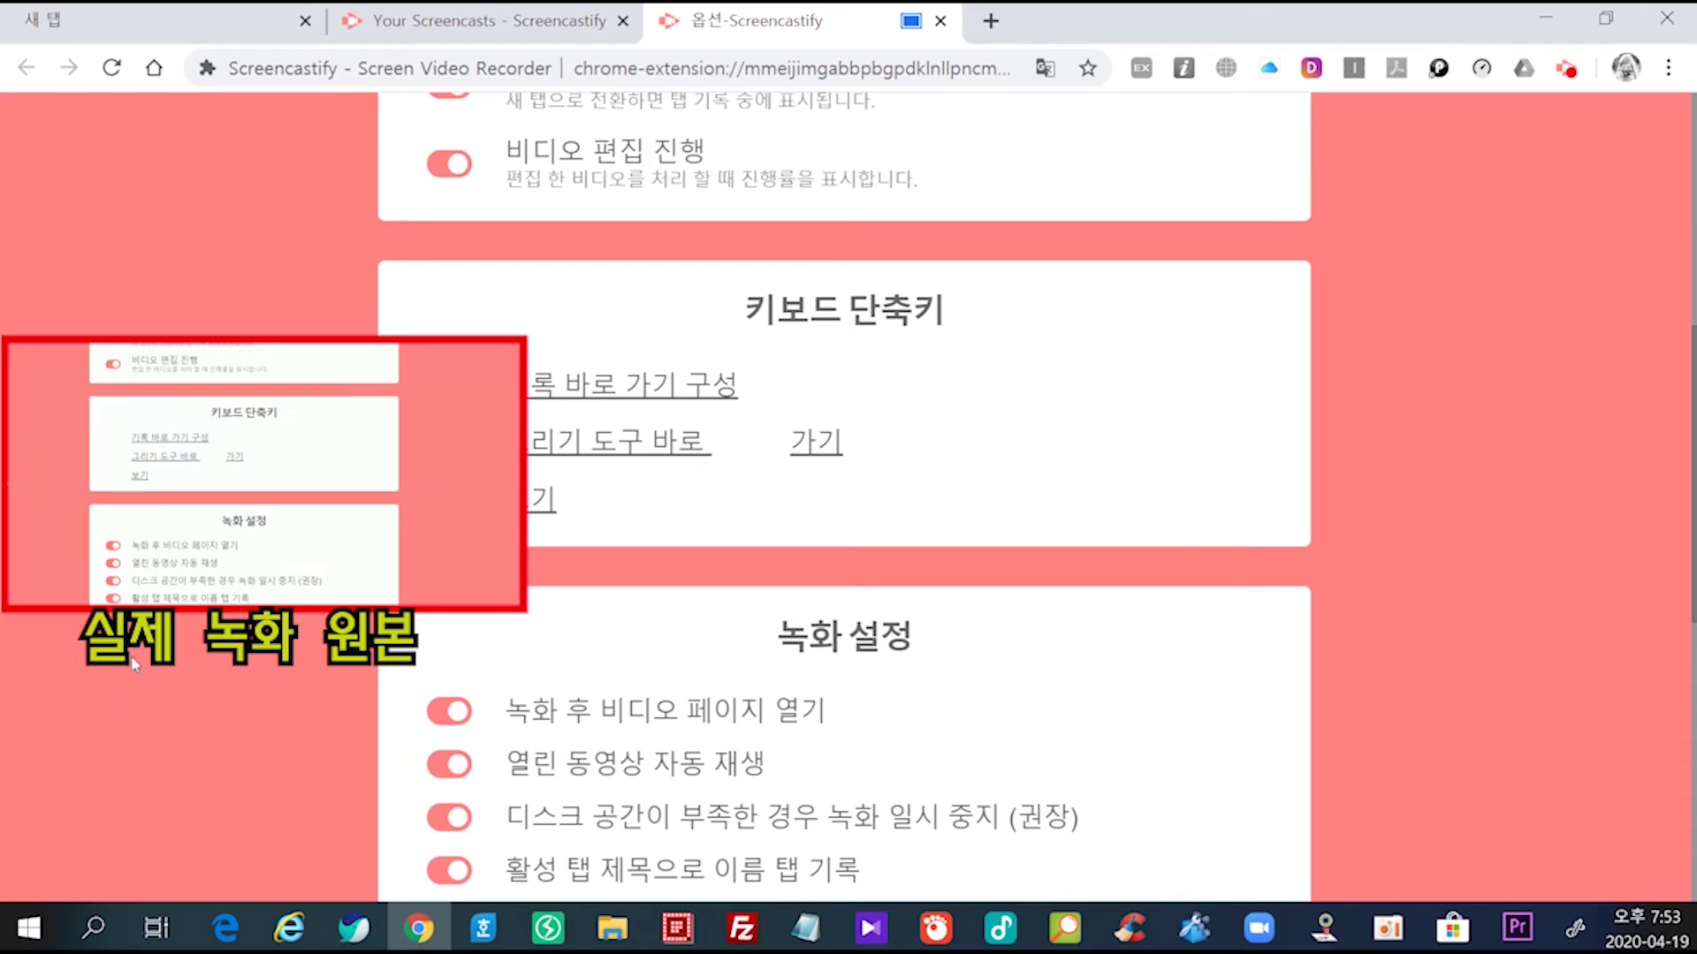
pyautogui.click(1564, 69)
pyautogui.click(1521, 355)
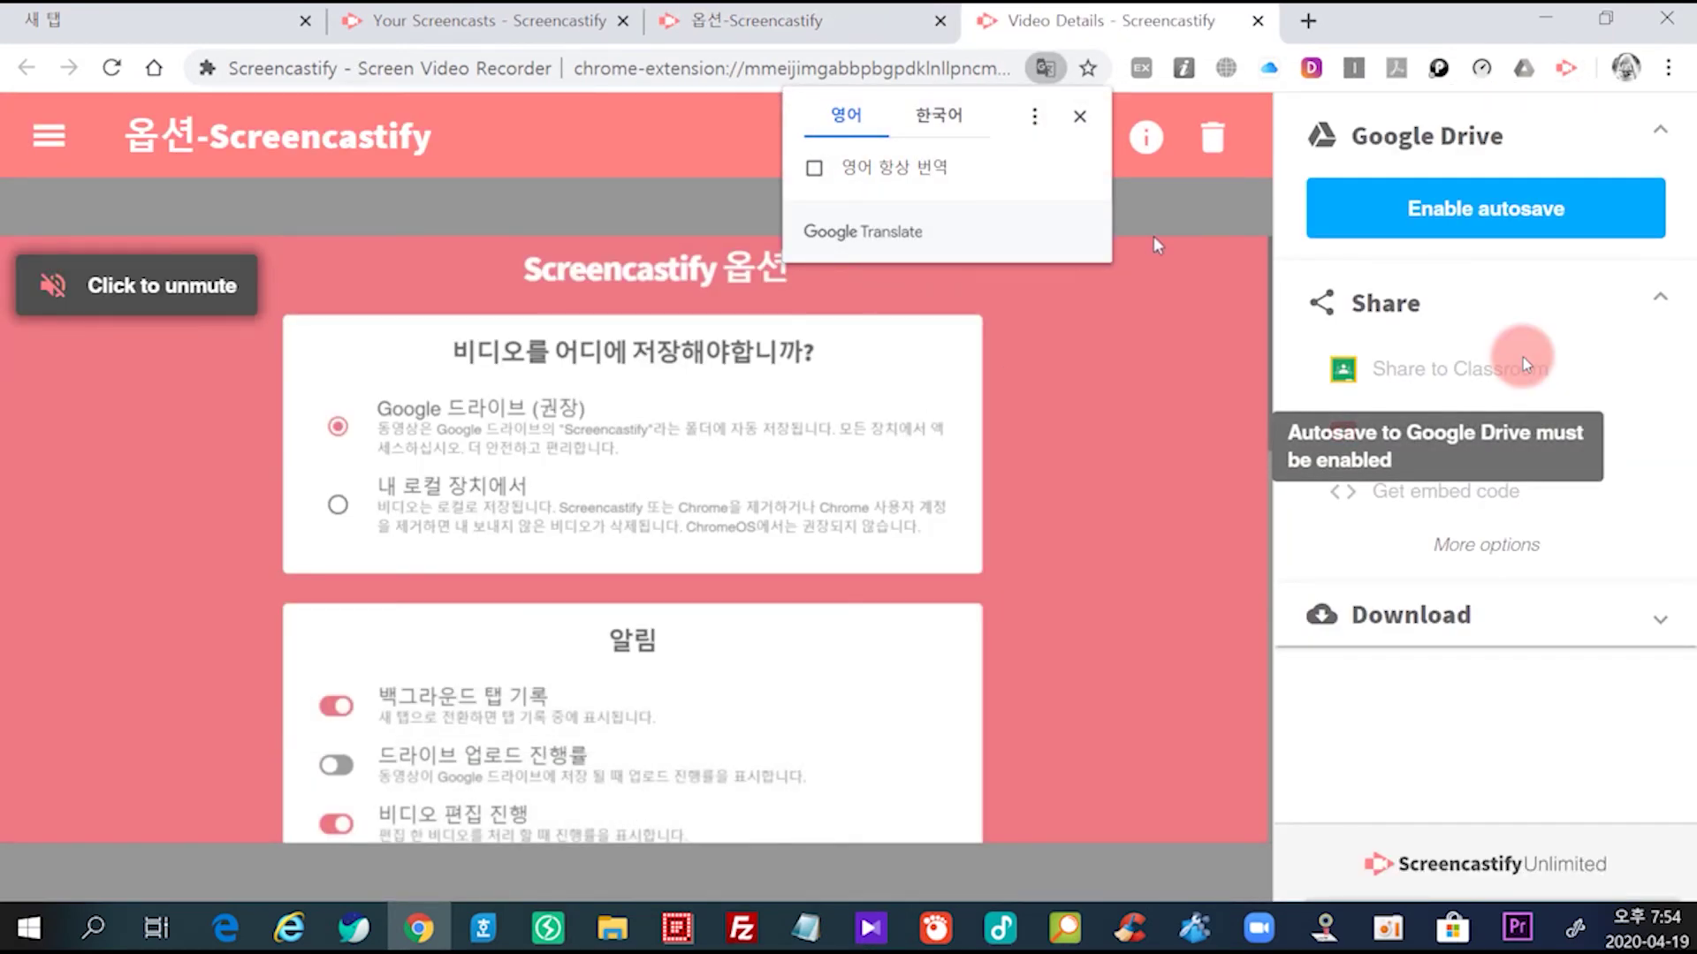
# Step: Dismiss the translation prompt, watch the tab recording and try to open it in the Editor
pyautogui.click(1079, 116)
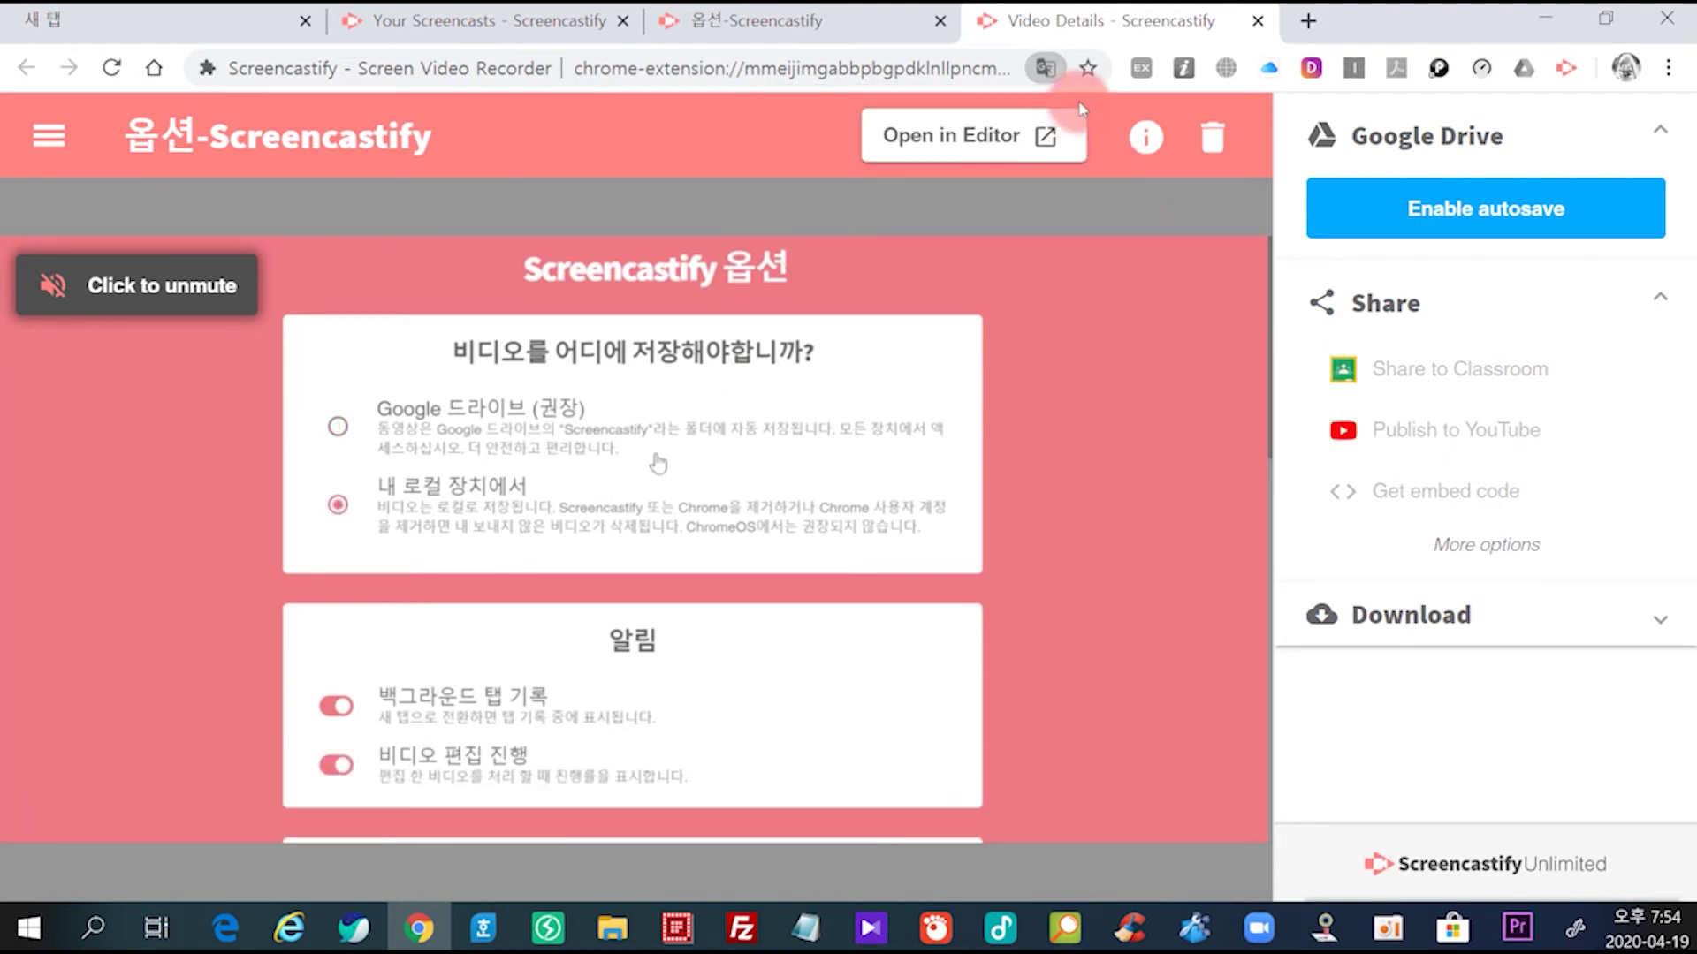
pyautogui.moveTo(863, 666)
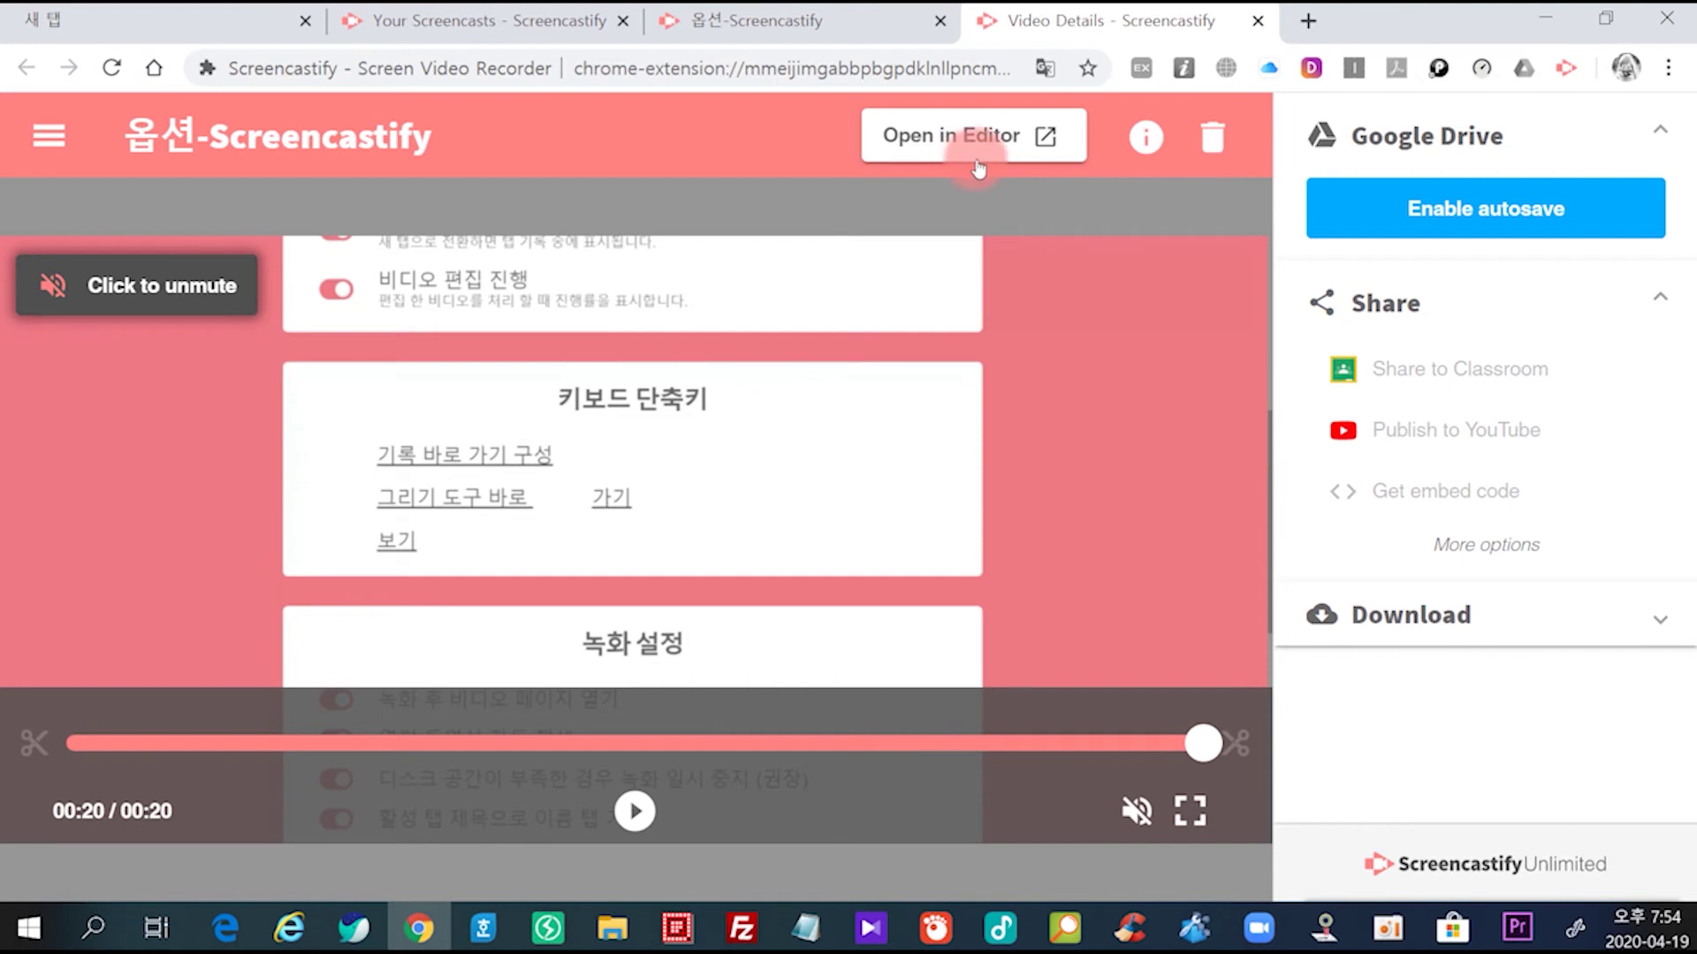
pyautogui.click(1004, 130)
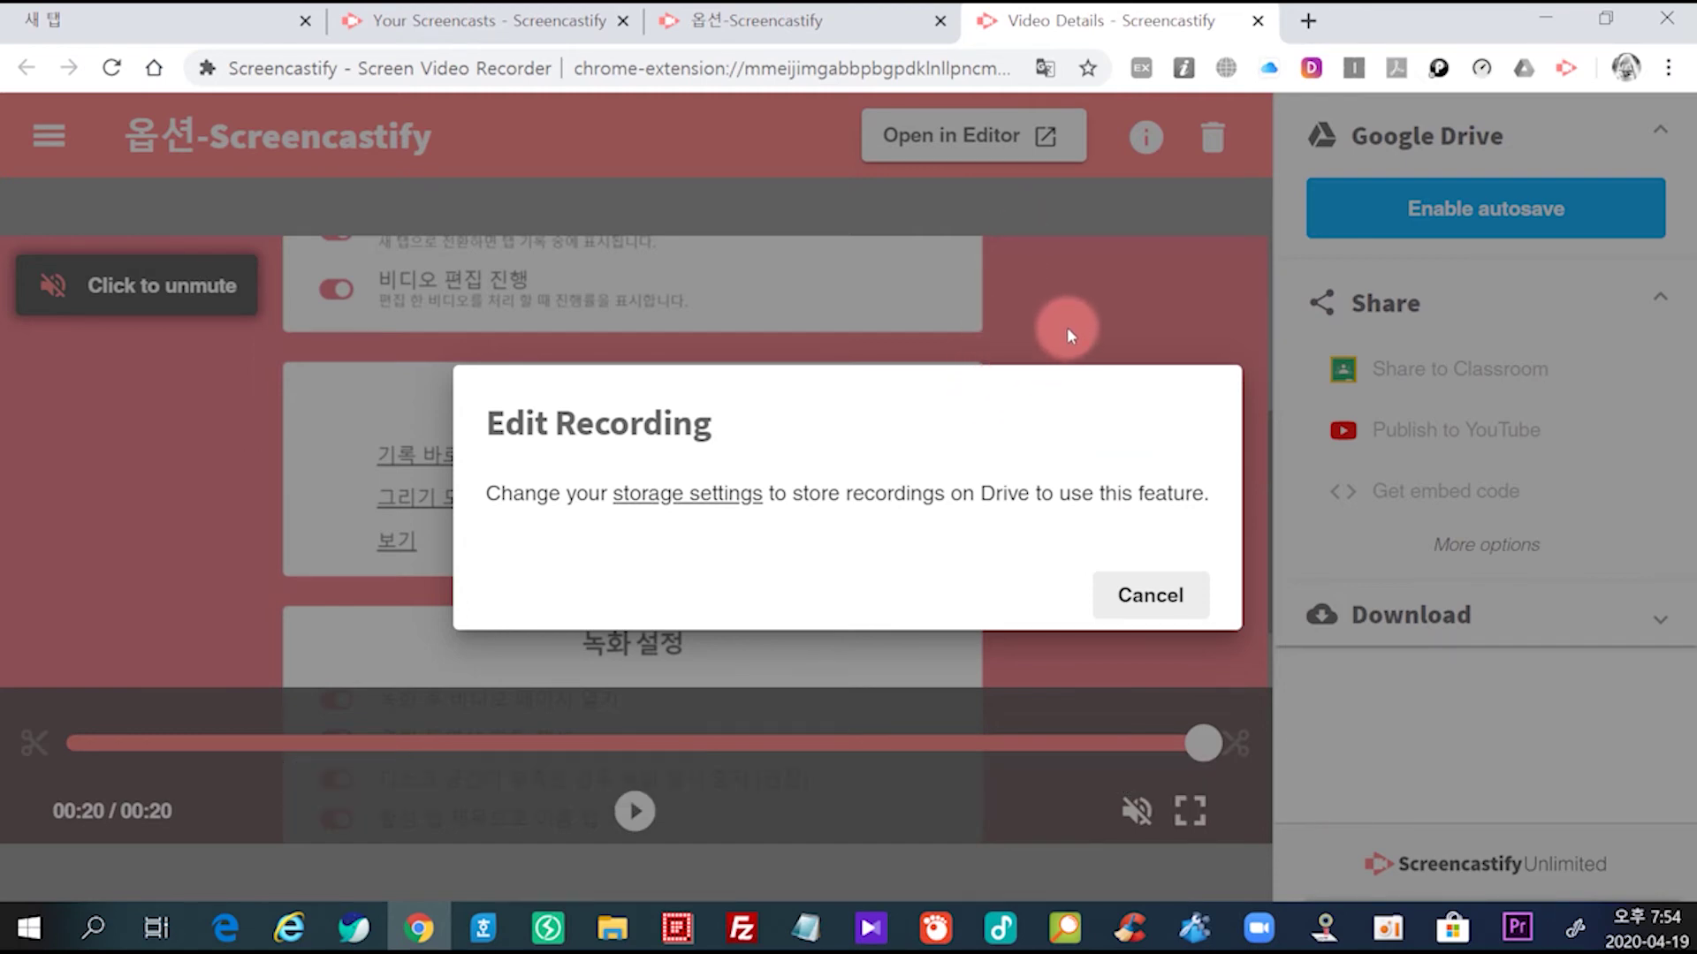
pyautogui.click(1055, 273)
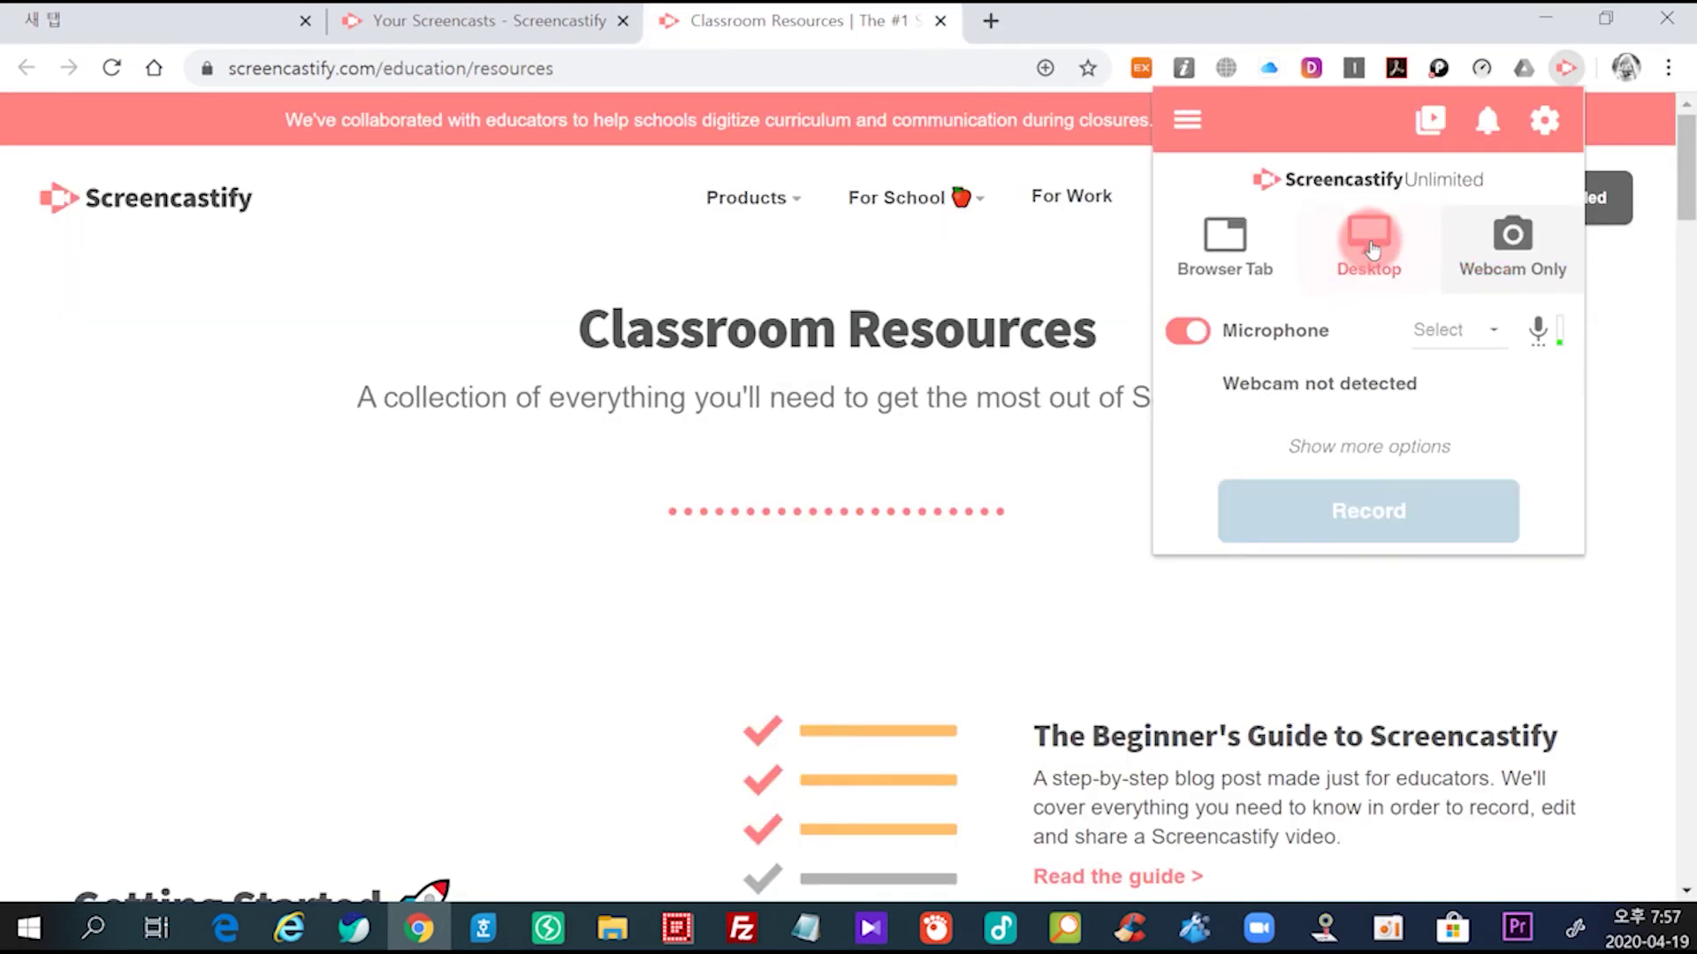
# Step: Start a Desktop recording and minimize the browser window
pyautogui.click(1371, 250)
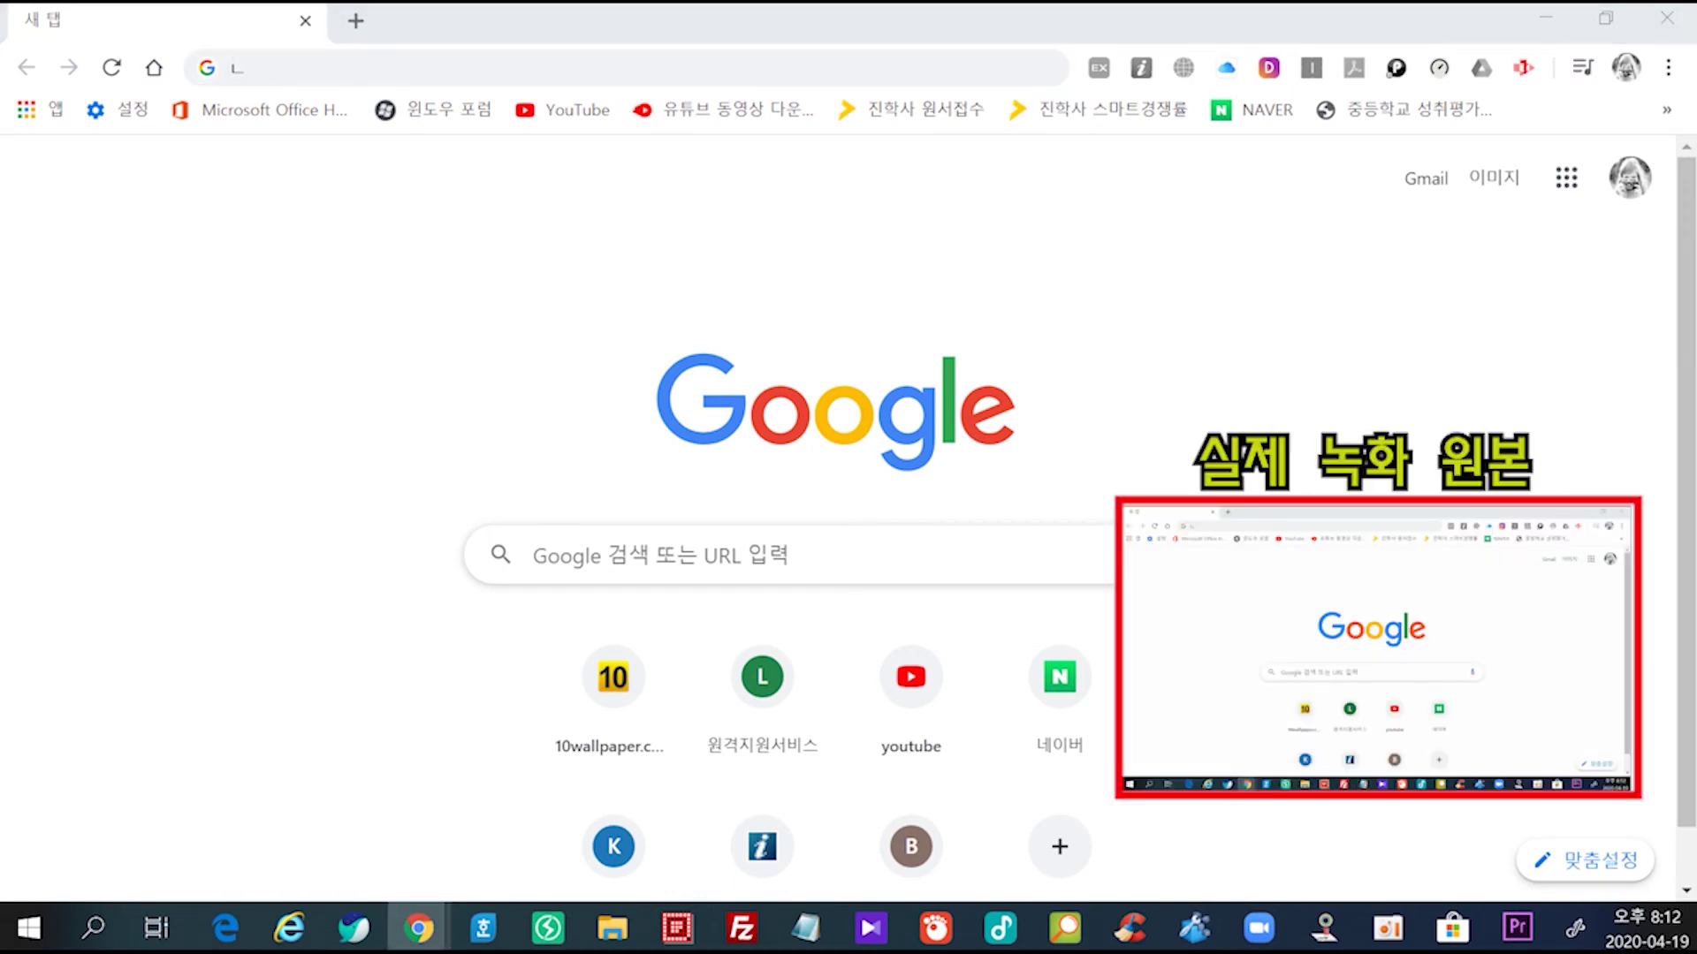
pyautogui.click(1550, 19)
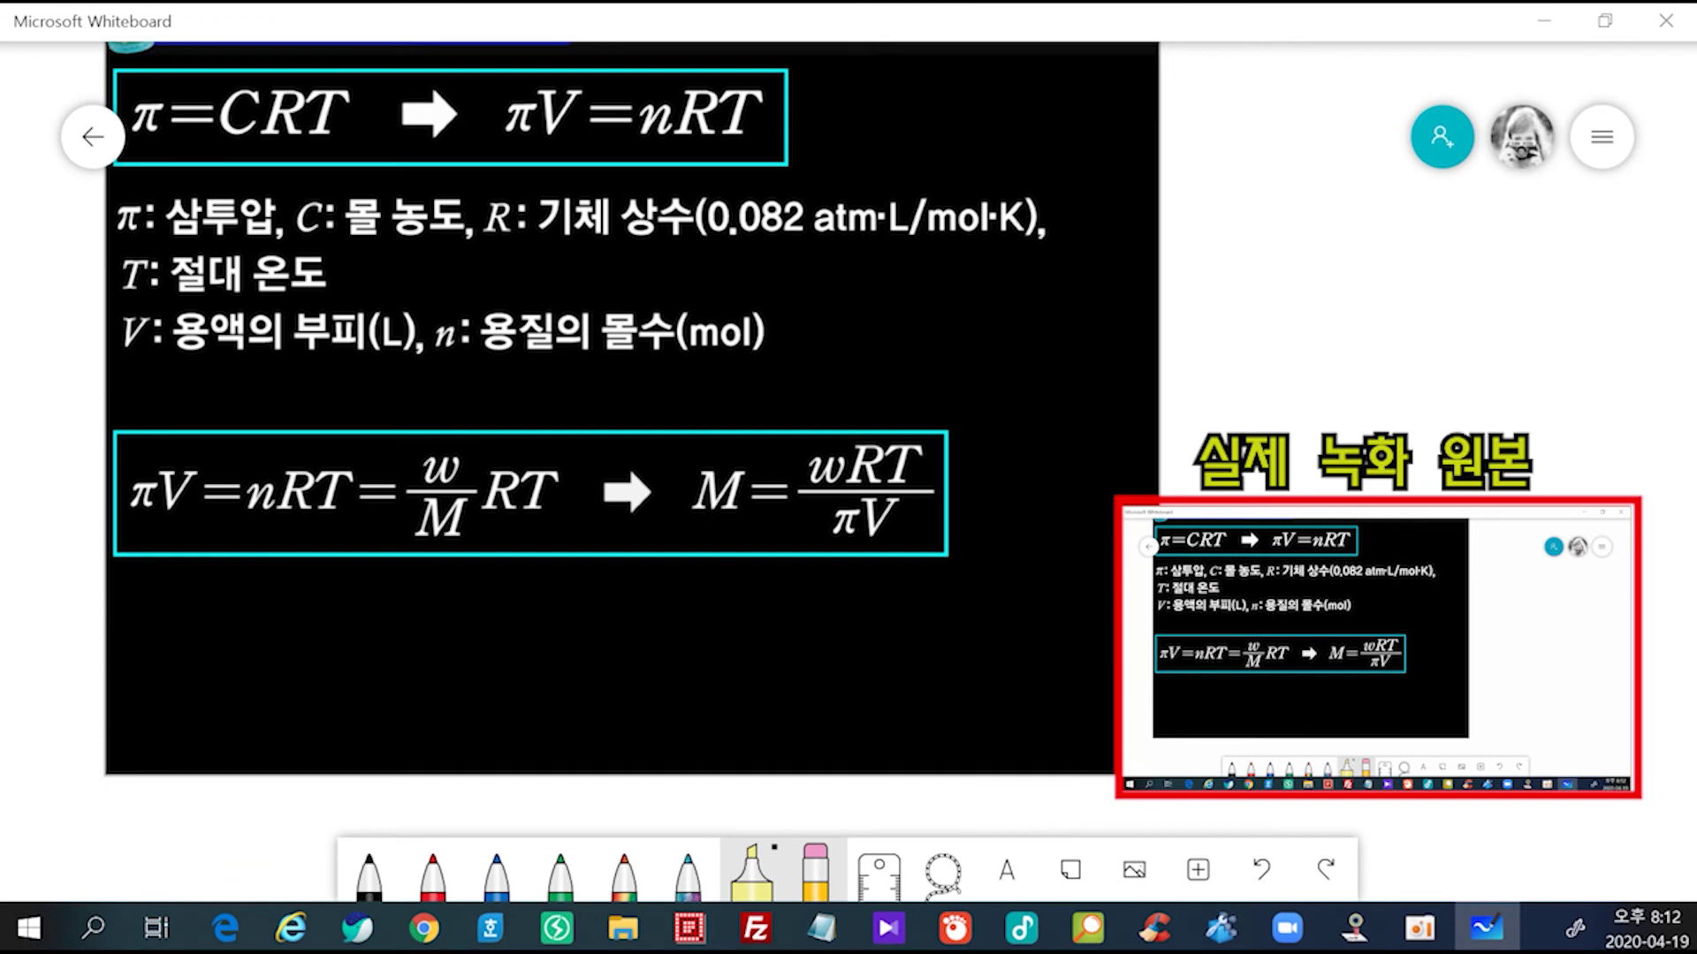
# Step: In Microsoft Whiteboard, underline 기체 상수(0.082 atm·L/mol·K) and 용질의 몰수(mol) with the red pen and draw a star beside the gas constant
pyautogui.click(432, 875)
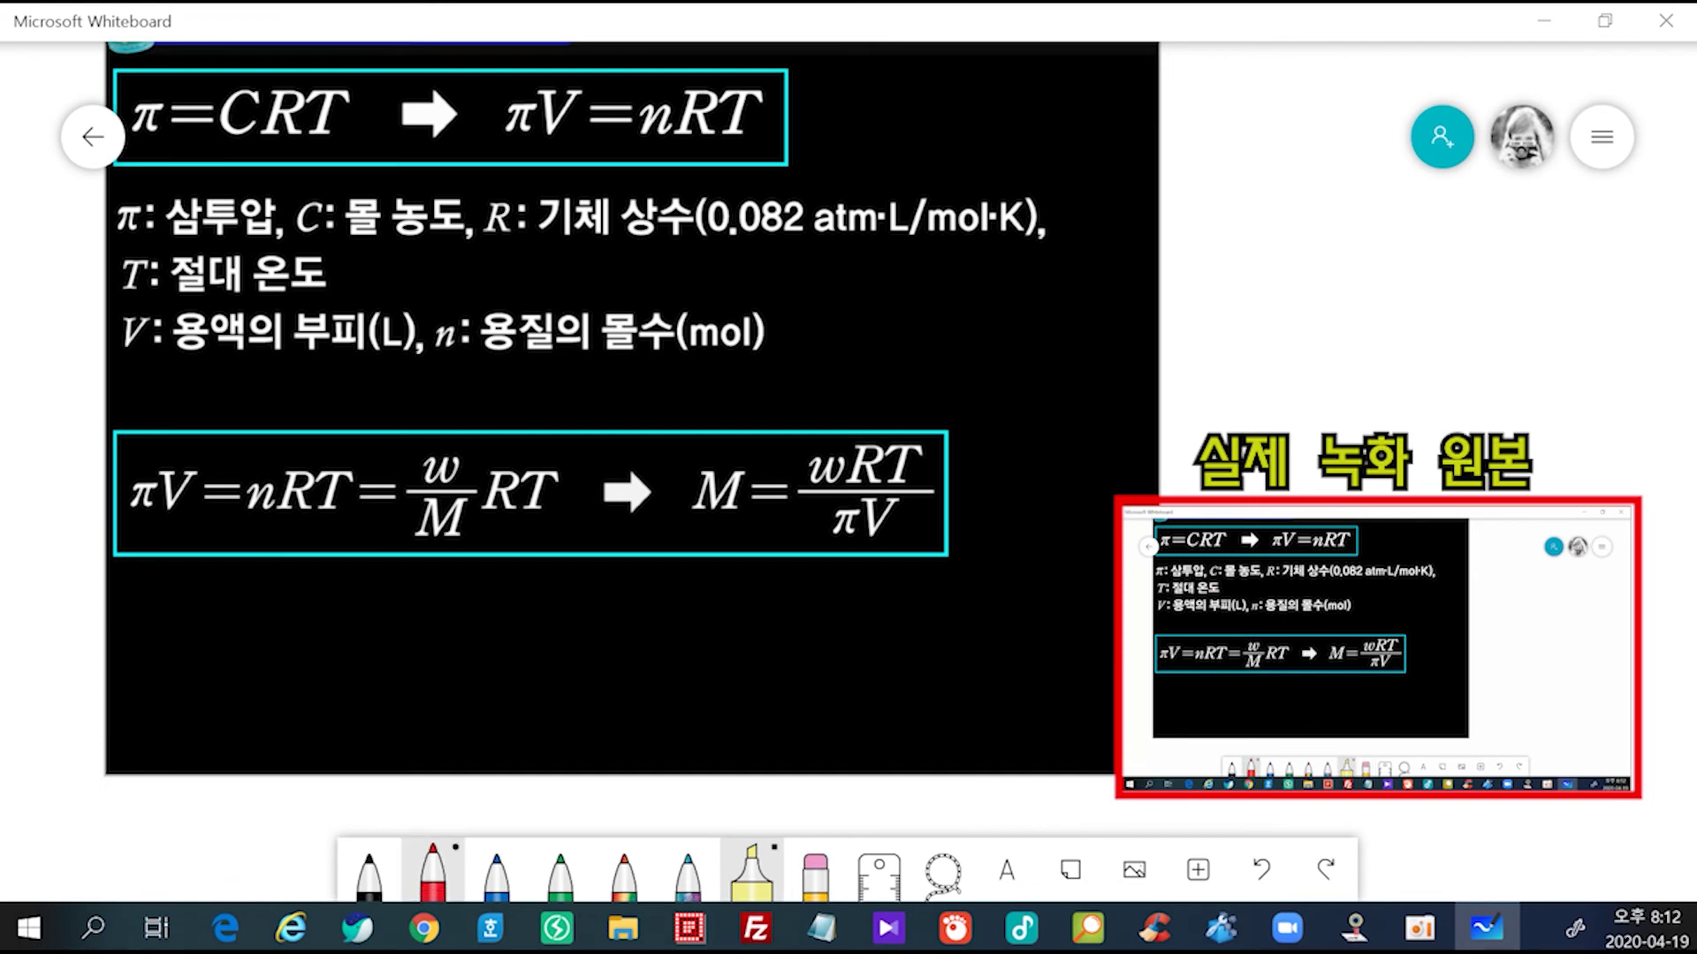
pyautogui.moveTo(565, 248); pyautogui.dragTo(994, 238)
pyautogui.moveTo(484, 357); pyautogui.dragTo(762, 345)
pyautogui.moveTo(1034, 175); pyautogui.dragTo(1065, 202)
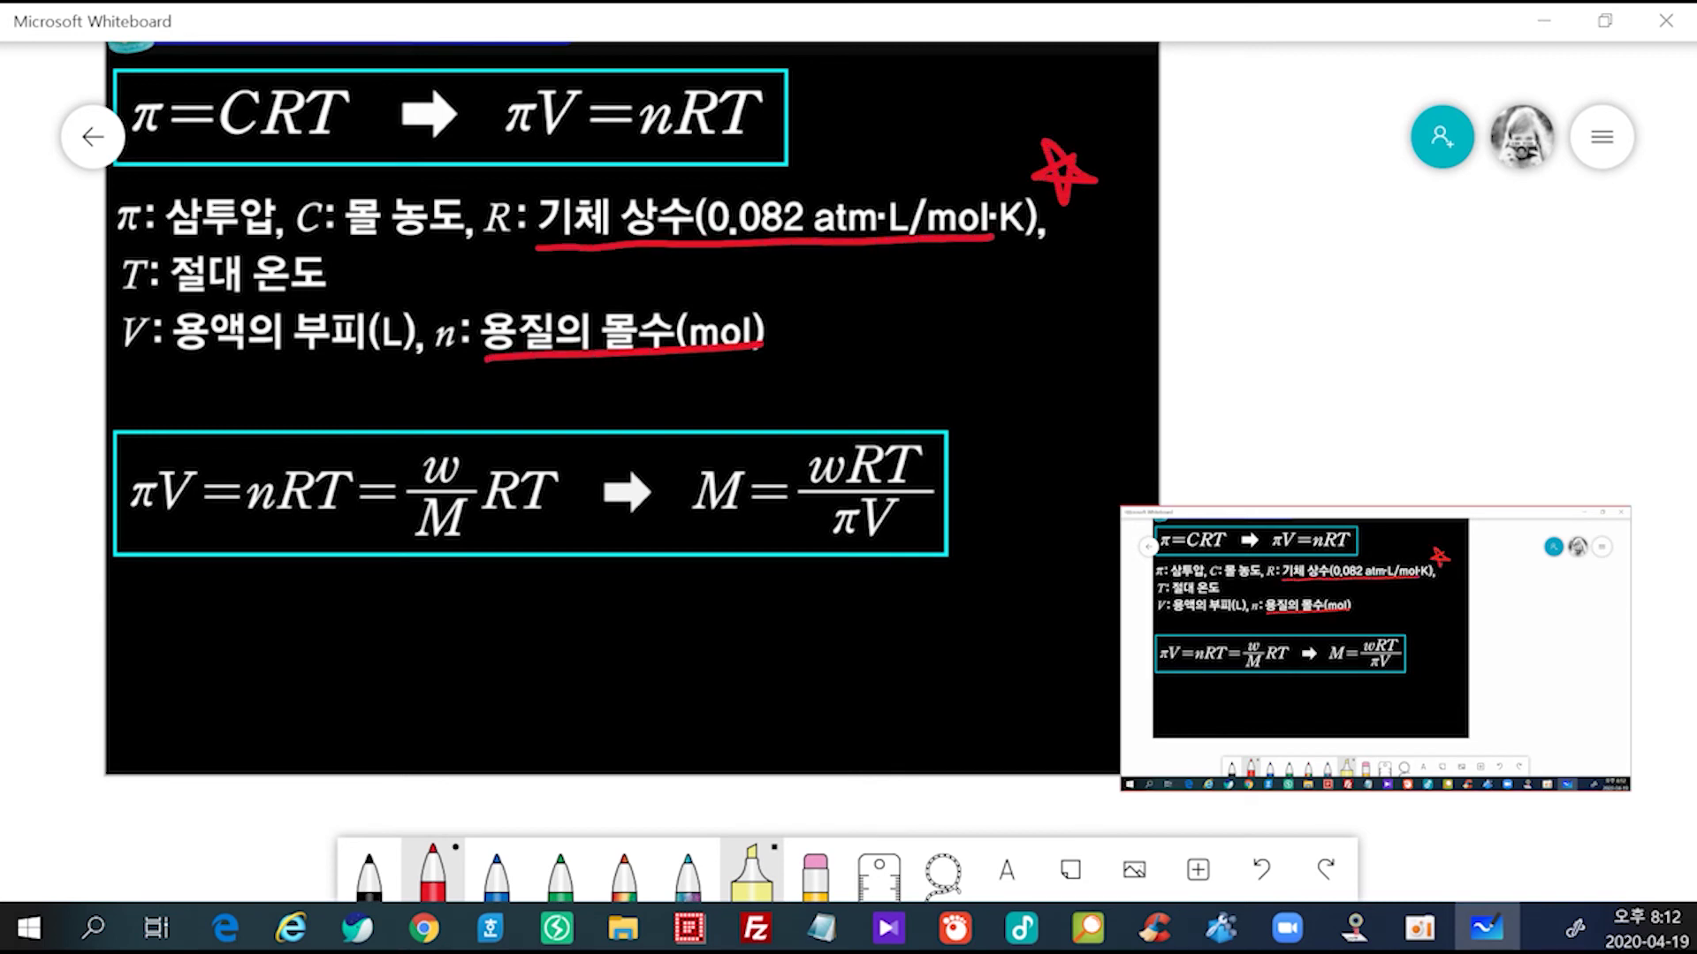
# Step: Handwrite the formula ▽V=nRT in red above and beside the lower boxed equation, and draw a long line under it
pyautogui.moveTo(974, 377)
pyautogui.mouseDown()
pyautogui.moveTo(1007, 398)
pyautogui.moveTo(1051, 371)
pyautogui.mouseUp()
pyautogui.moveTo(1053, 378); pyautogui.dragTo(1080, 373)
pyautogui.moveTo(1057, 387)
pyautogui.mouseDown()
pyautogui.moveTo(1149, 374)
pyautogui.moveTo(1165, 342)
pyautogui.moveTo(1153, 379)
pyautogui.moveTo(1237, 352)
pyautogui.mouseUp()
pyautogui.moveTo(1212, 355); pyautogui.dragTo(1211, 432)
pyautogui.moveTo(933, 433); pyautogui.dragTo(1440, 418)
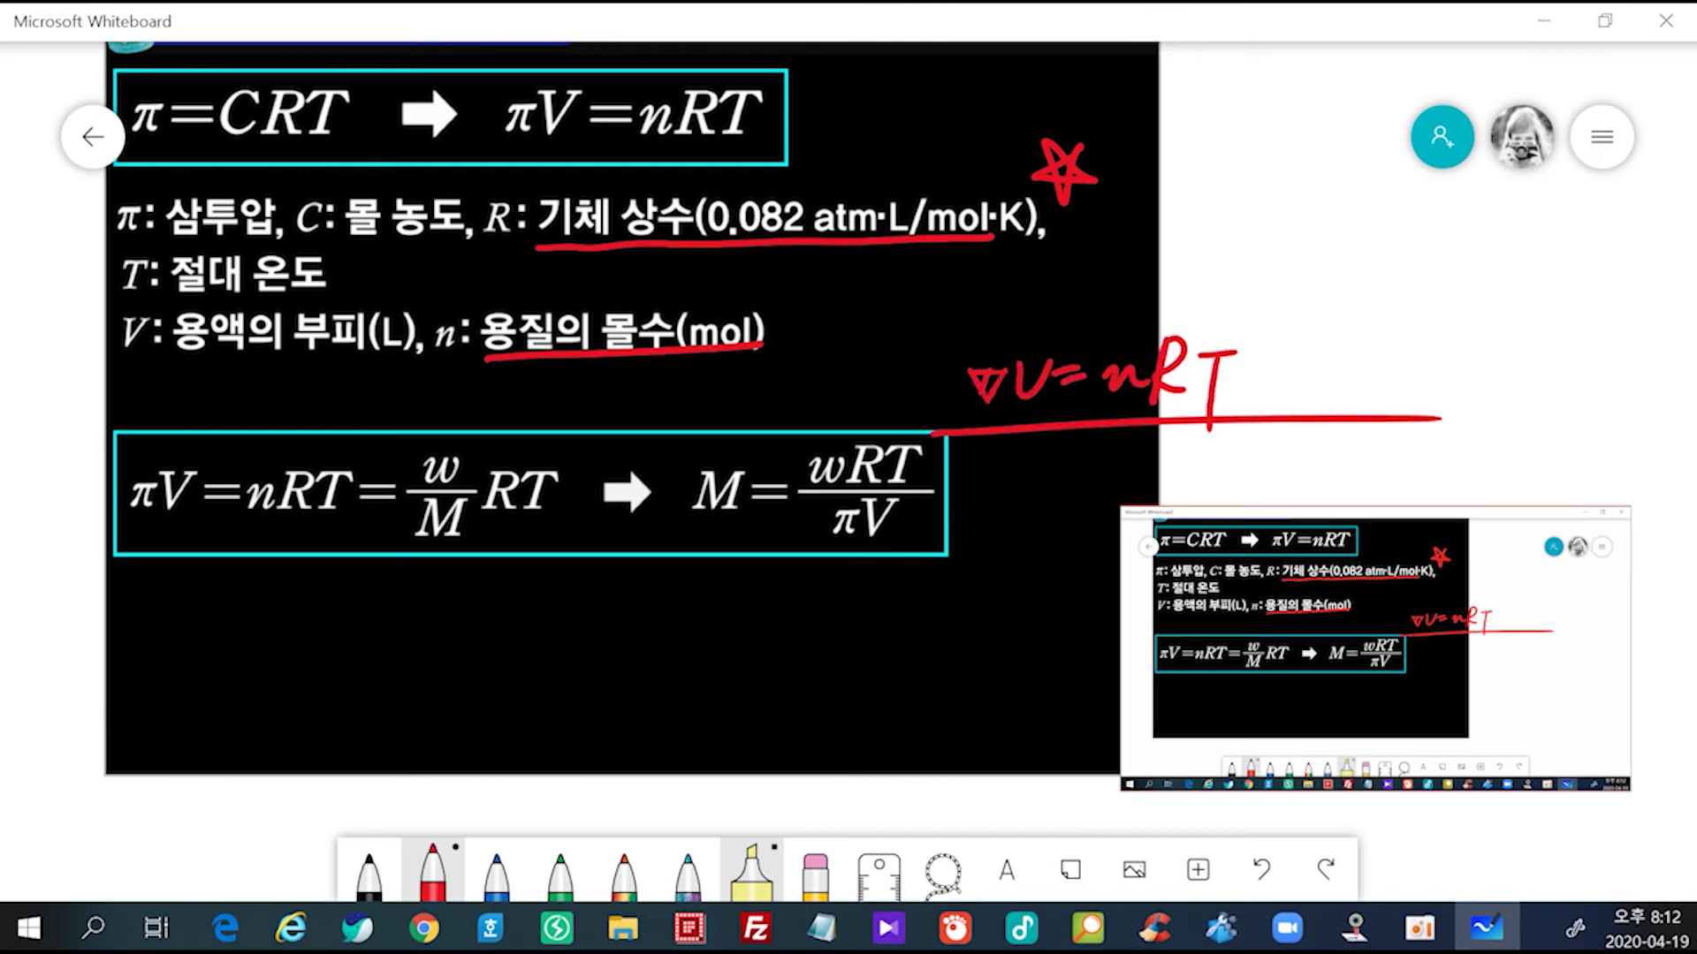
# Step: Handwrite the word 녹화 in red beyond the end of the formula's underline
pyautogui.moveTo(1433, 321); pyautogui.dragTo(1471, 363)
pyautogui.moveTo(1436, 389); pyautogui.dragTo(1460, 410)
pyautogui.moveTo(1525, 304); pyautogui.dragTo(1515, 426)
pyautogui.moveTo(1508, 394); pyautogui.dragTo(1564, 371)
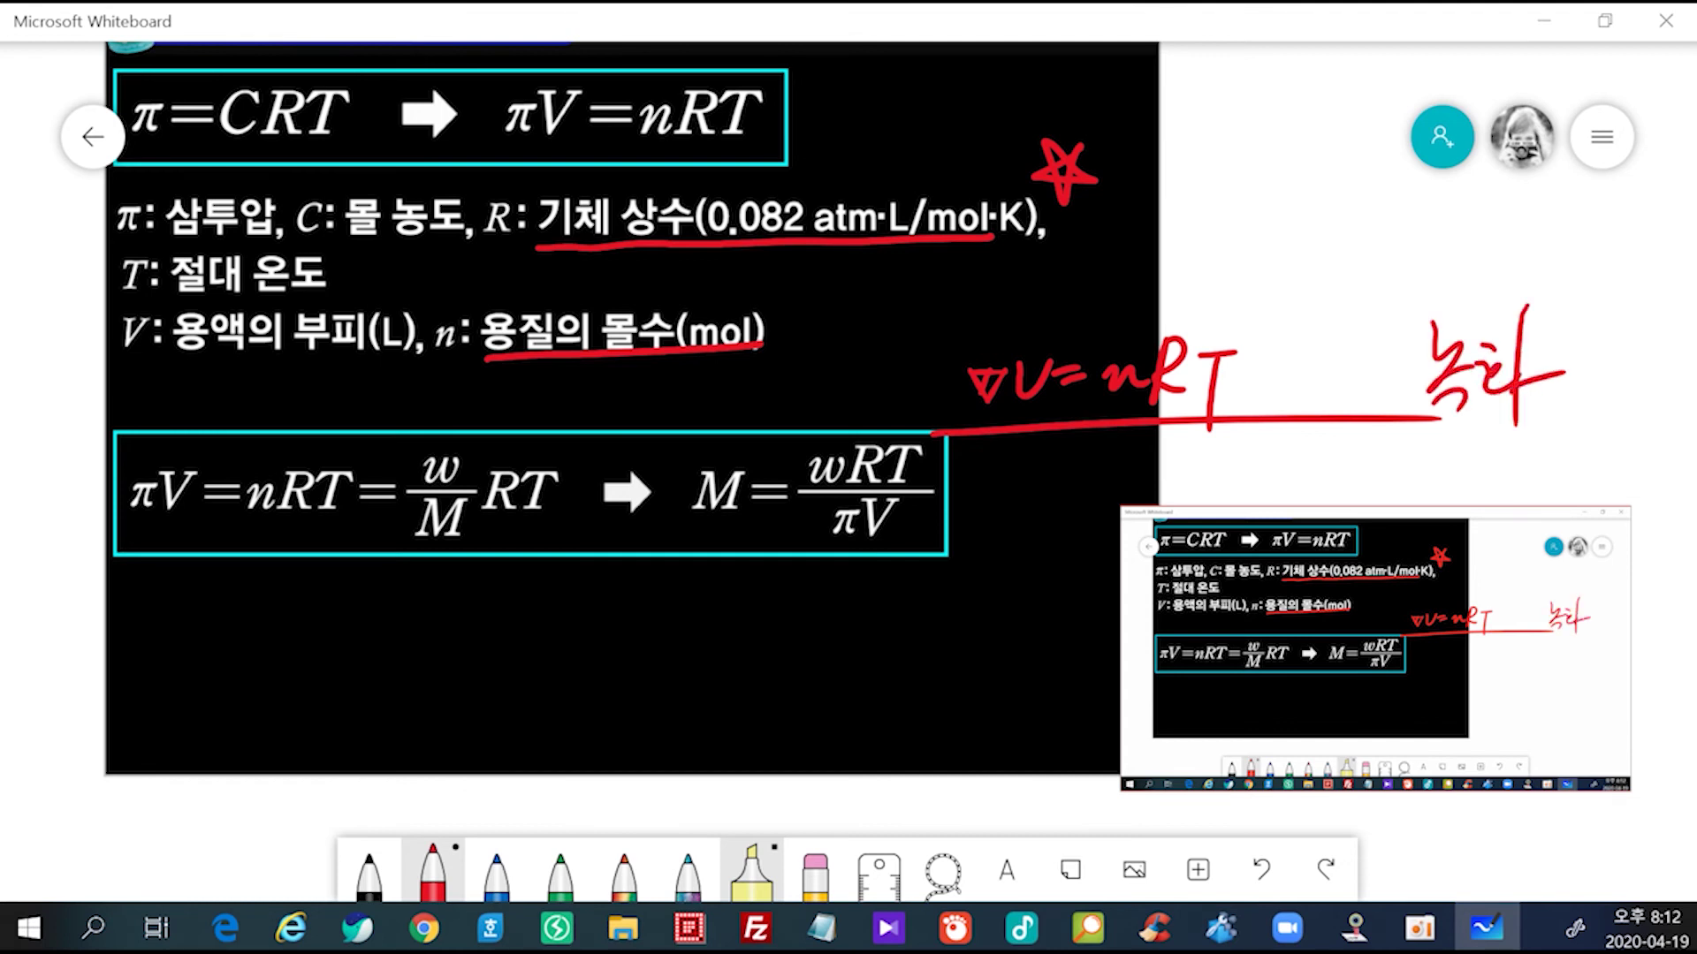
# Step: Minimize the whiteboard, switch back to Chrome and stop the desktop recording
pyautogui.click(1552, 26)
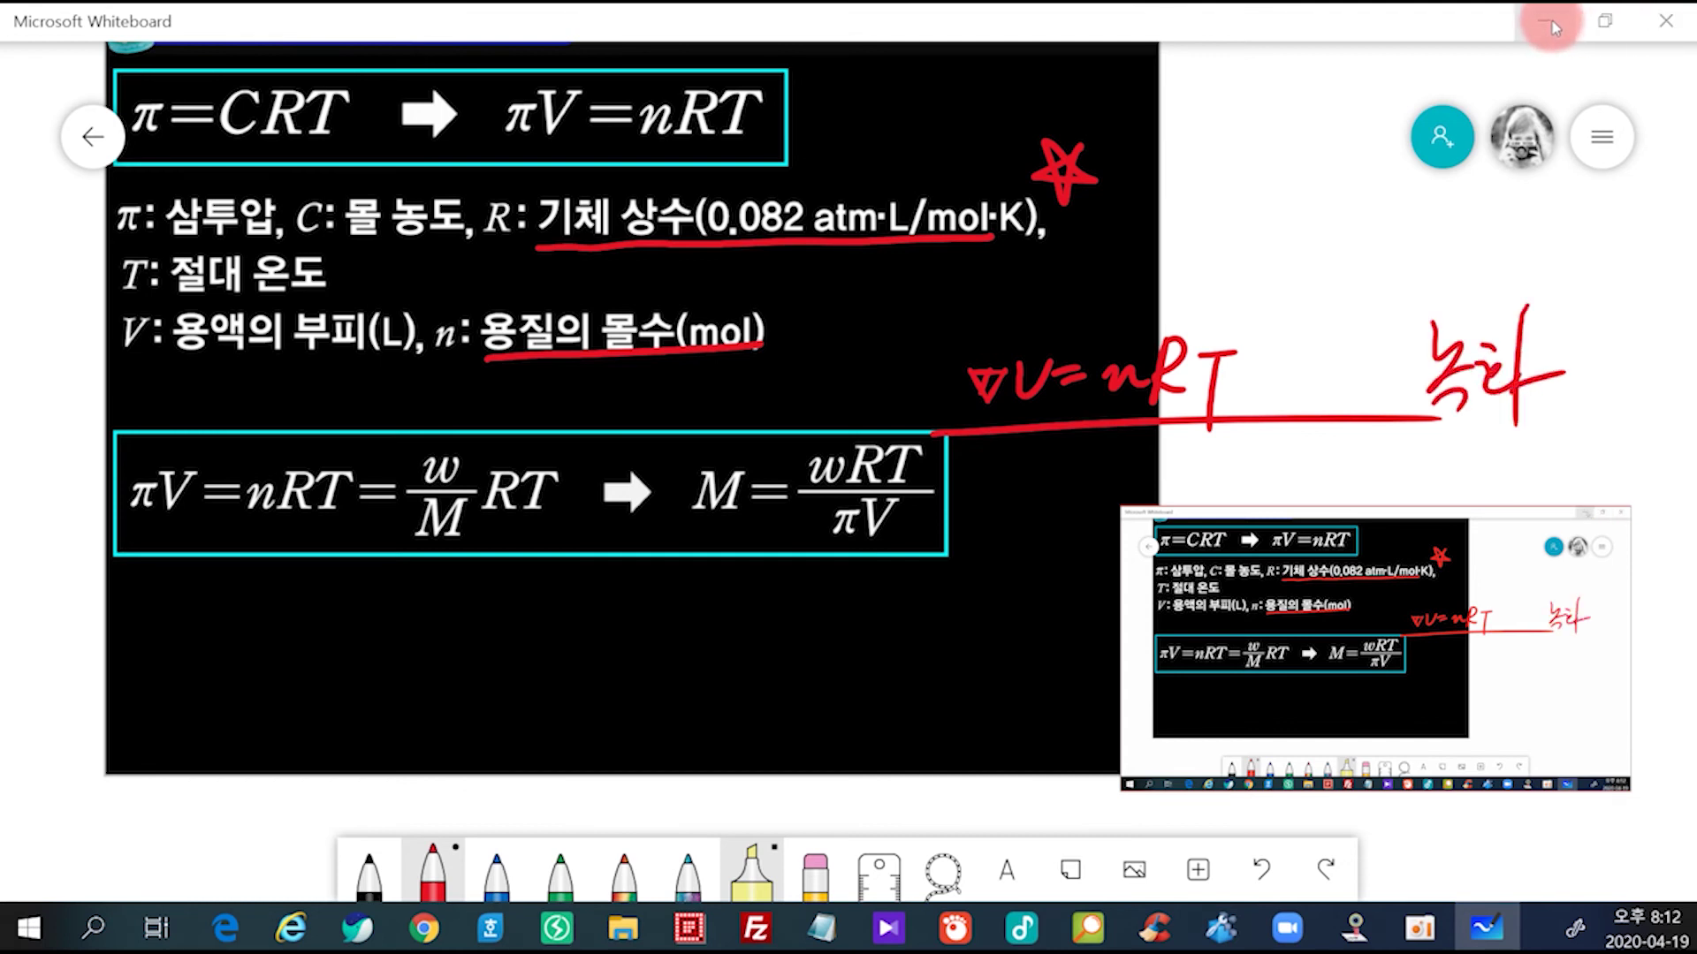
pyautogui.click(424, 928)
pyautogui.click(625, 800)
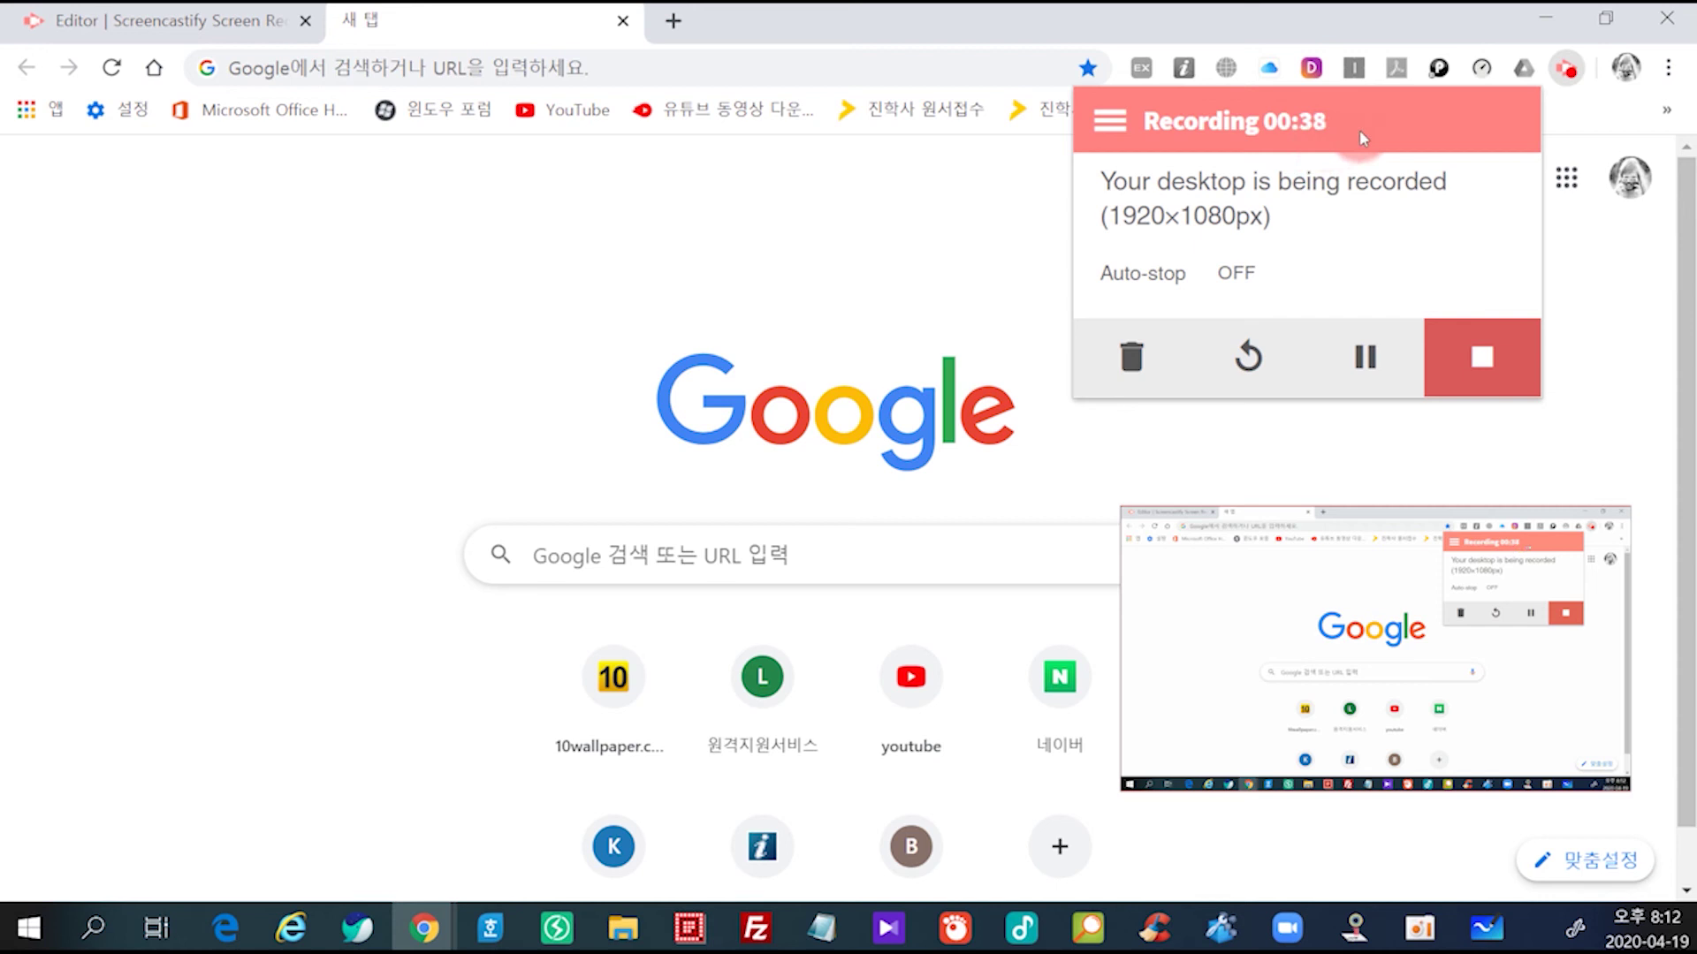
pyautogui.click(1487, 354)
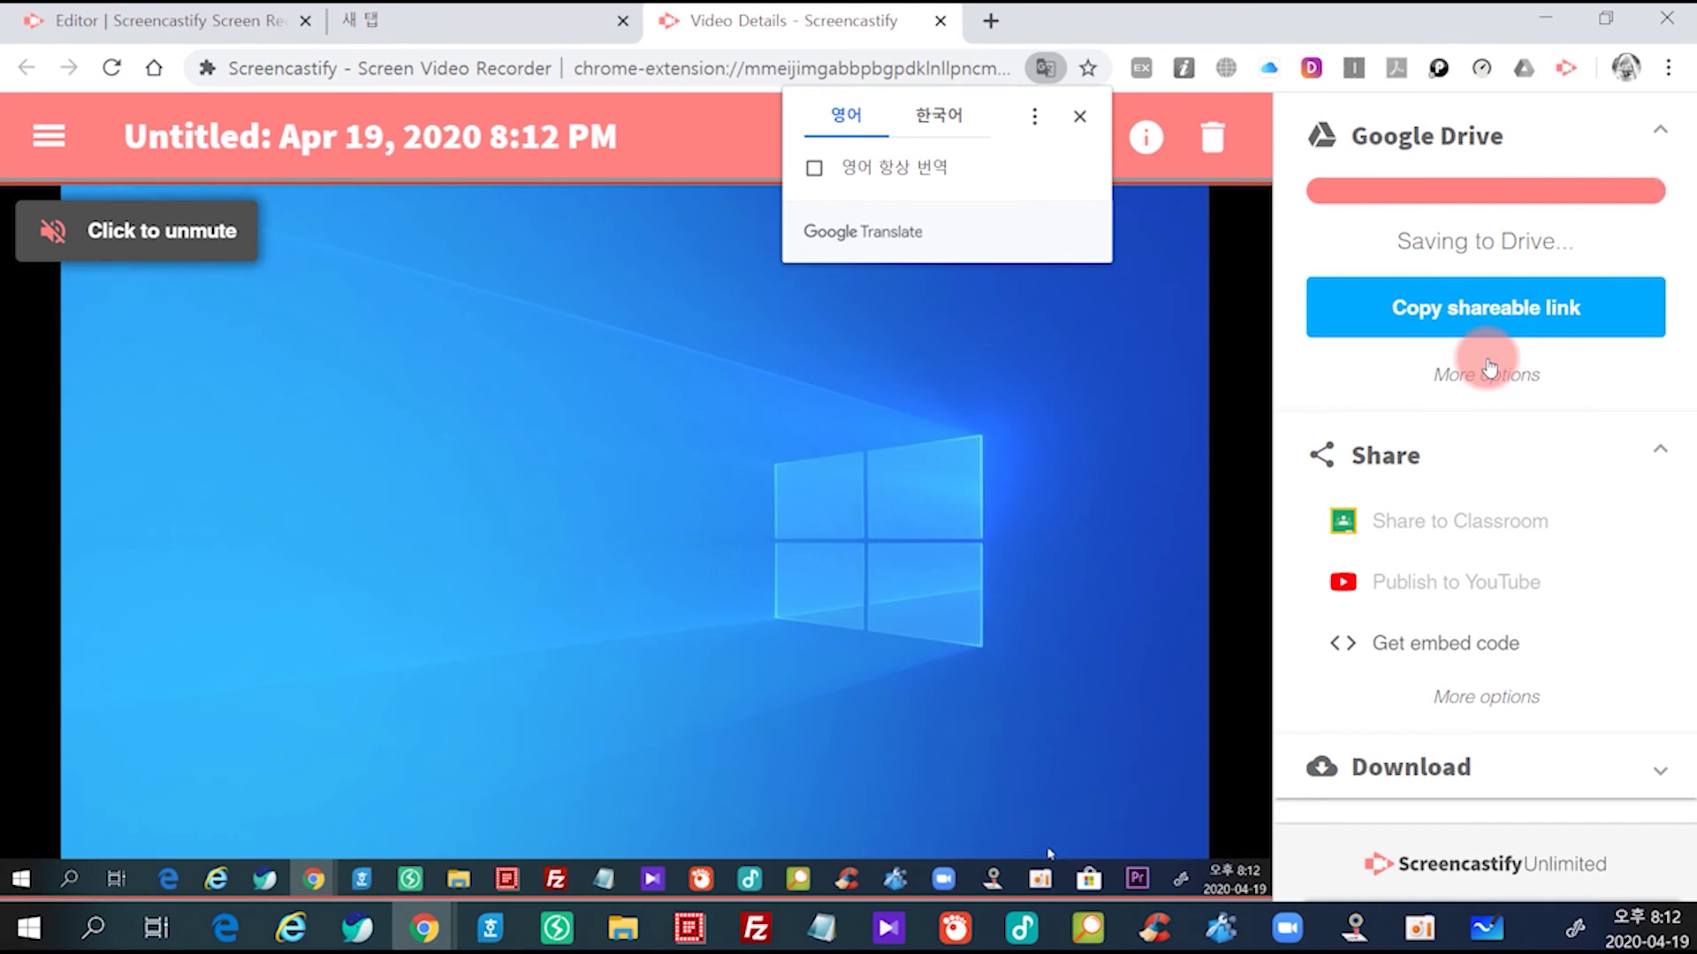
# Step: Dismiss the translation prompt, watch the desktop recording and open it in the Screencastify Editor
pyautogui.click(1094, 121)
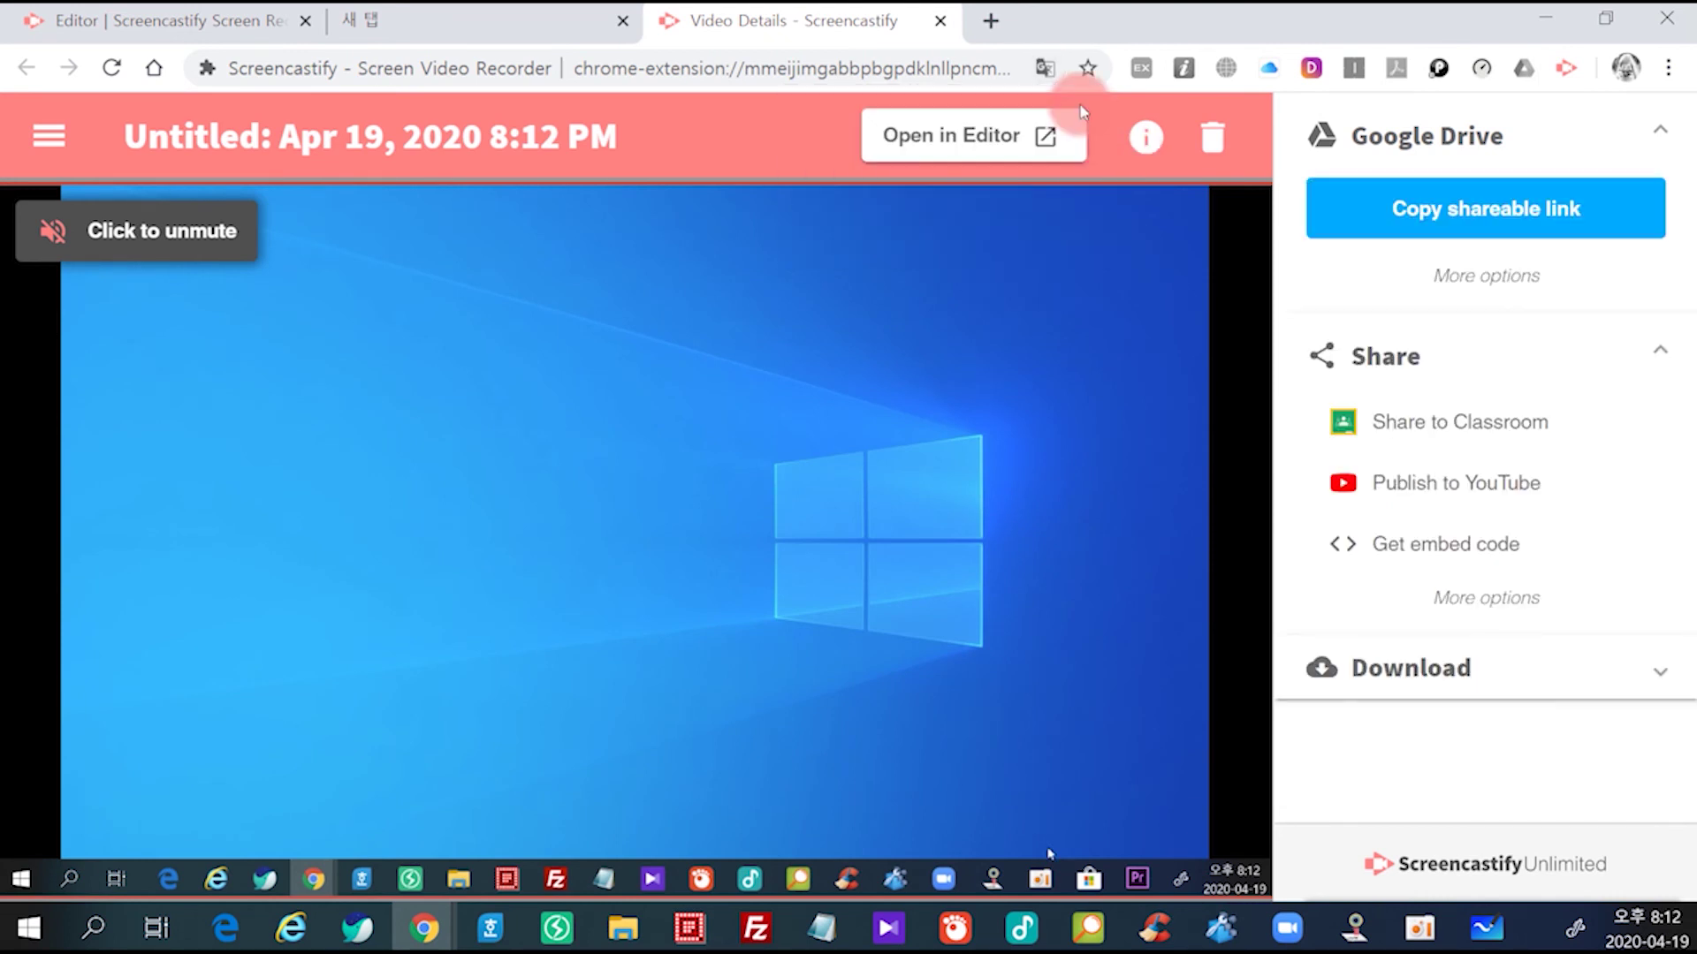
pyautogui.moveTo(485, 748)
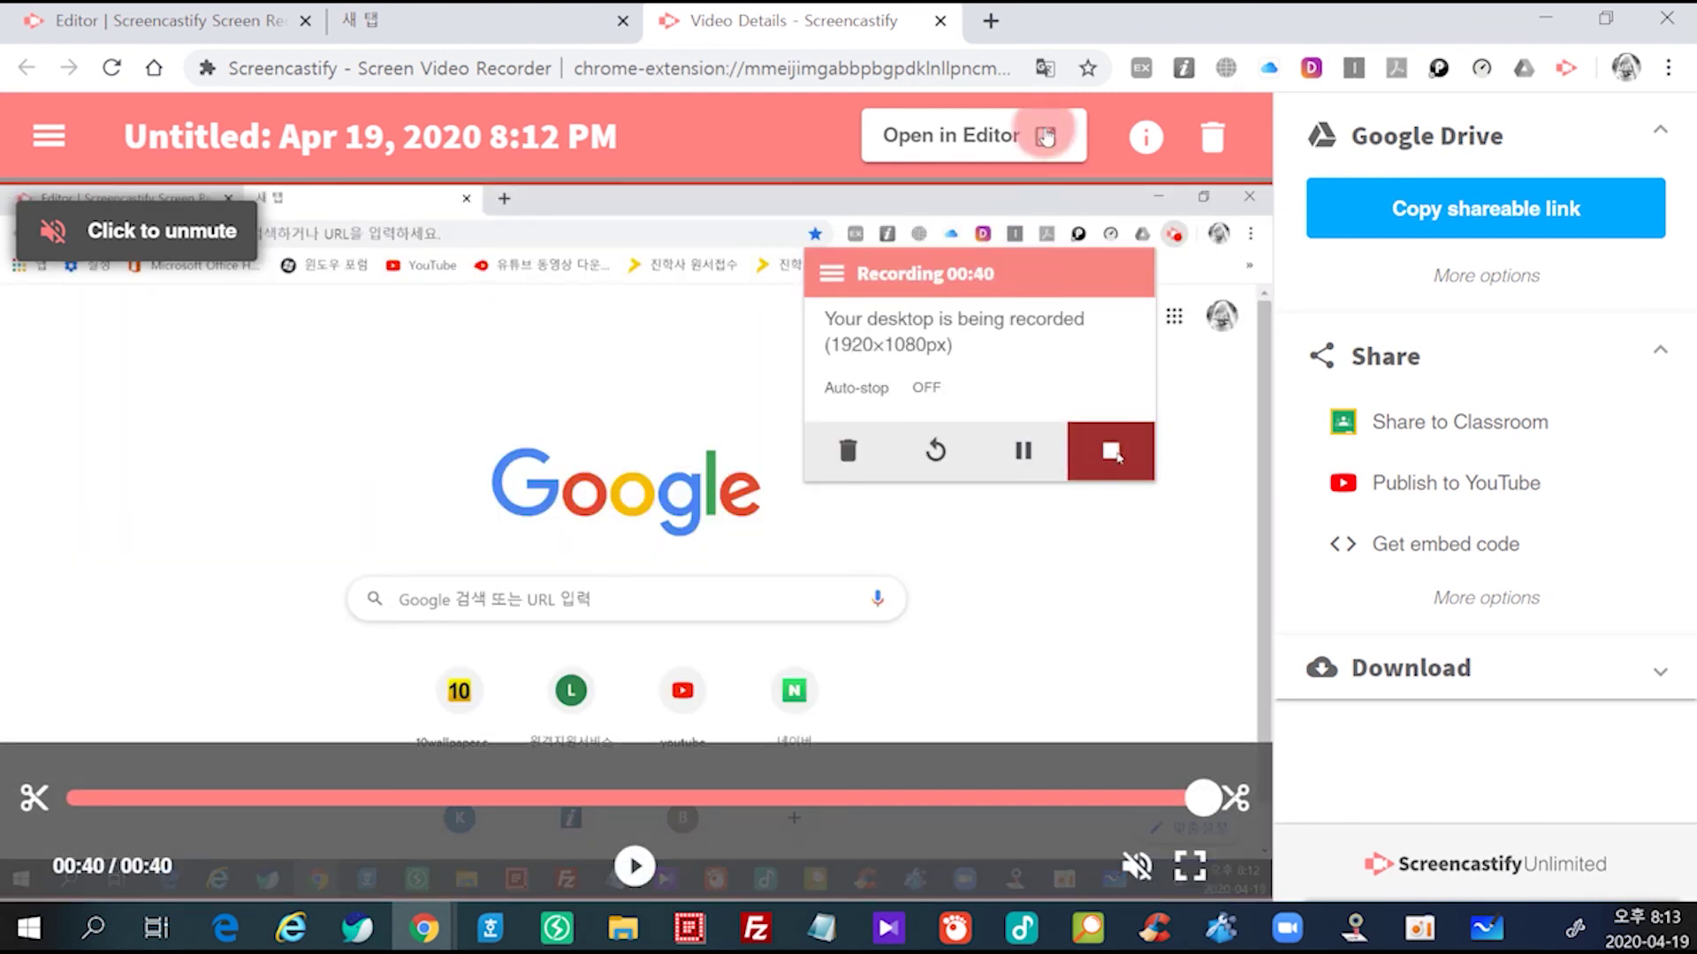
pyautogui.click(972, 135)
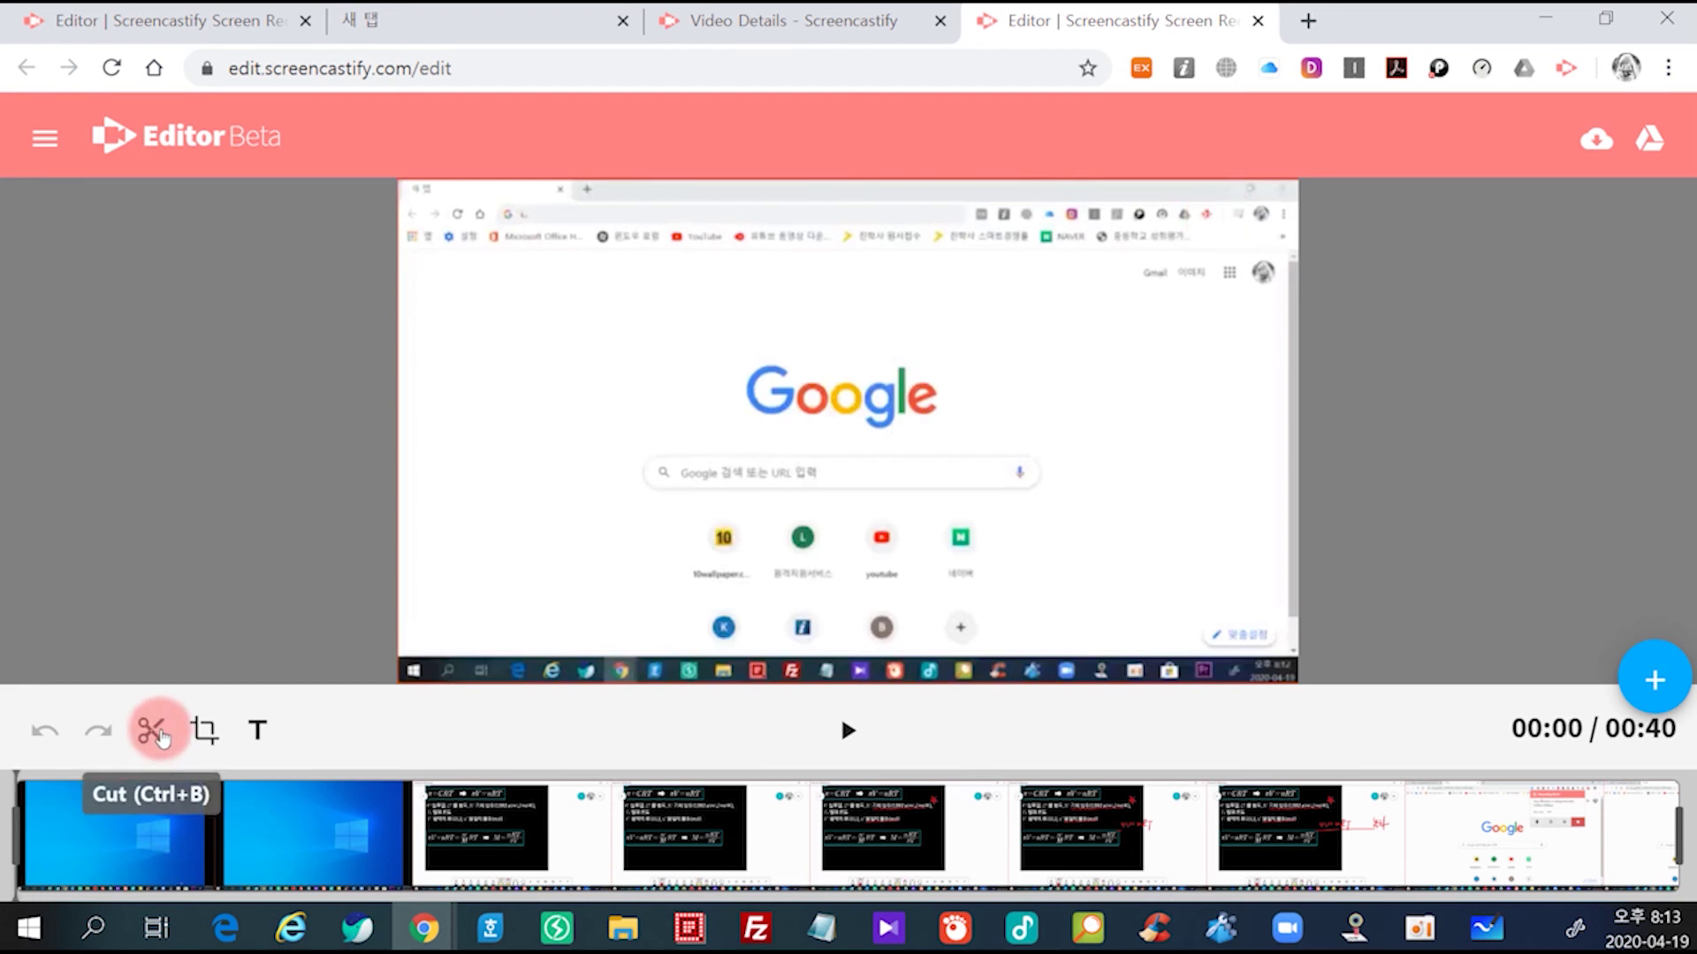
# Step: Split the clip at 00:09, where the blue desktop footage changes to the whiteboard footage
pyautogui.click(256, 831)
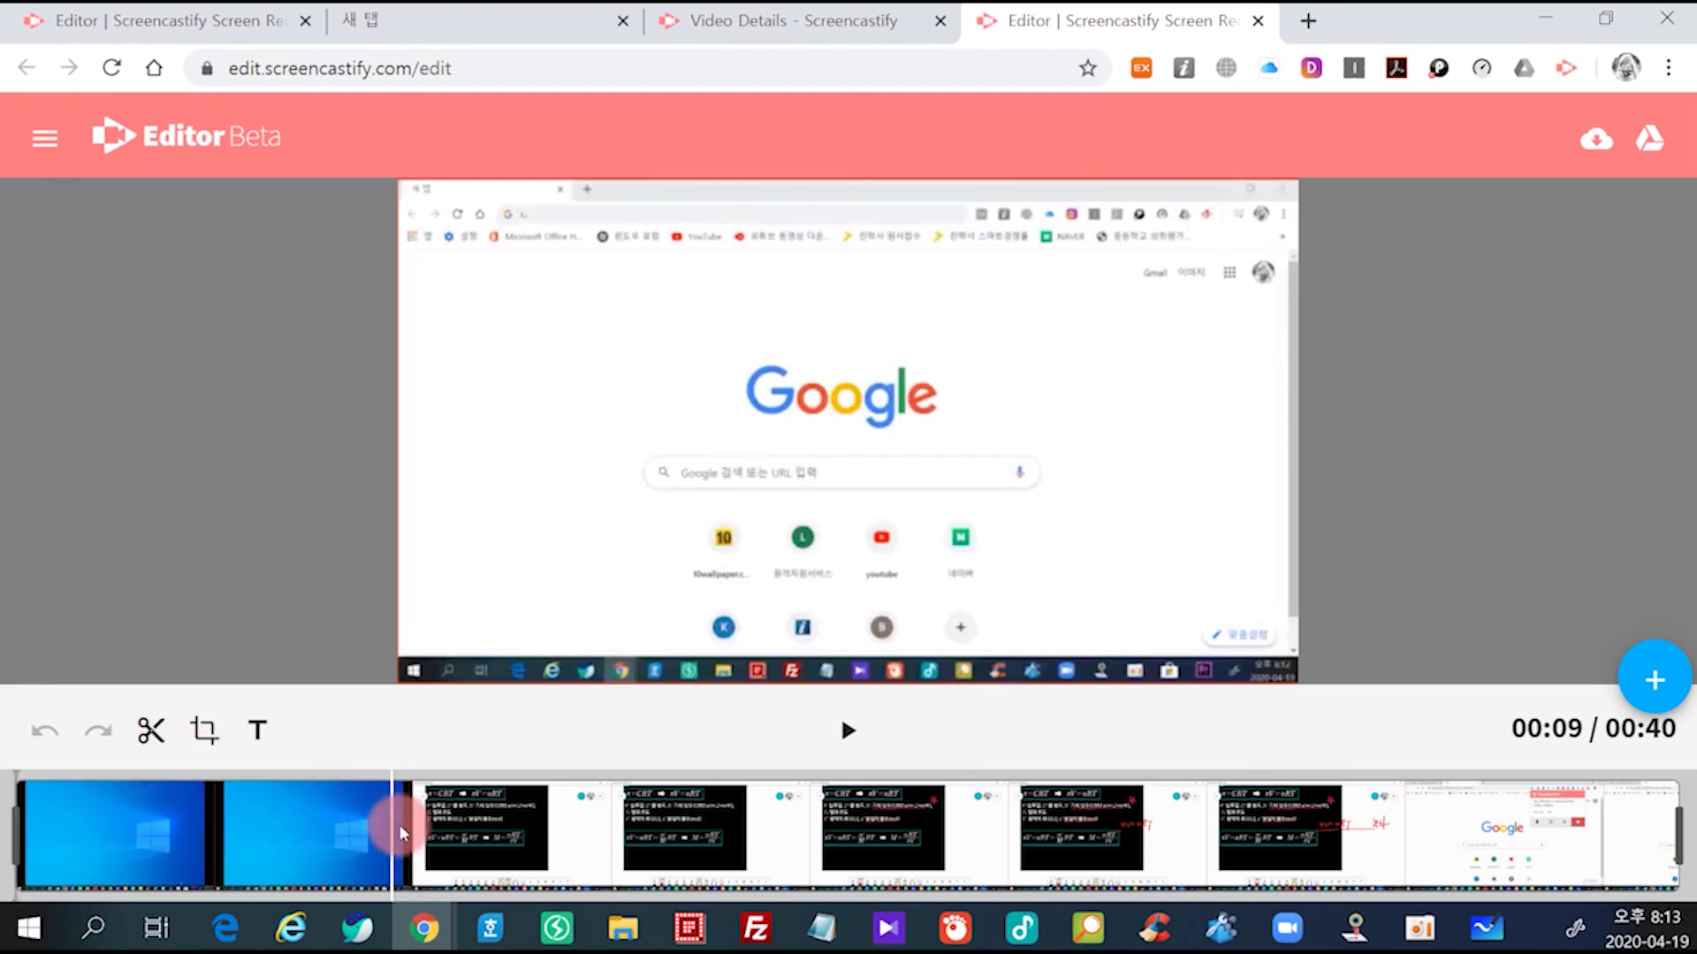
pyautogui.click(407, 844)
pyautogui.click(303, 851)
pyautogui.moveTo(288, 837); pyautogui.dragTo(410, 800)
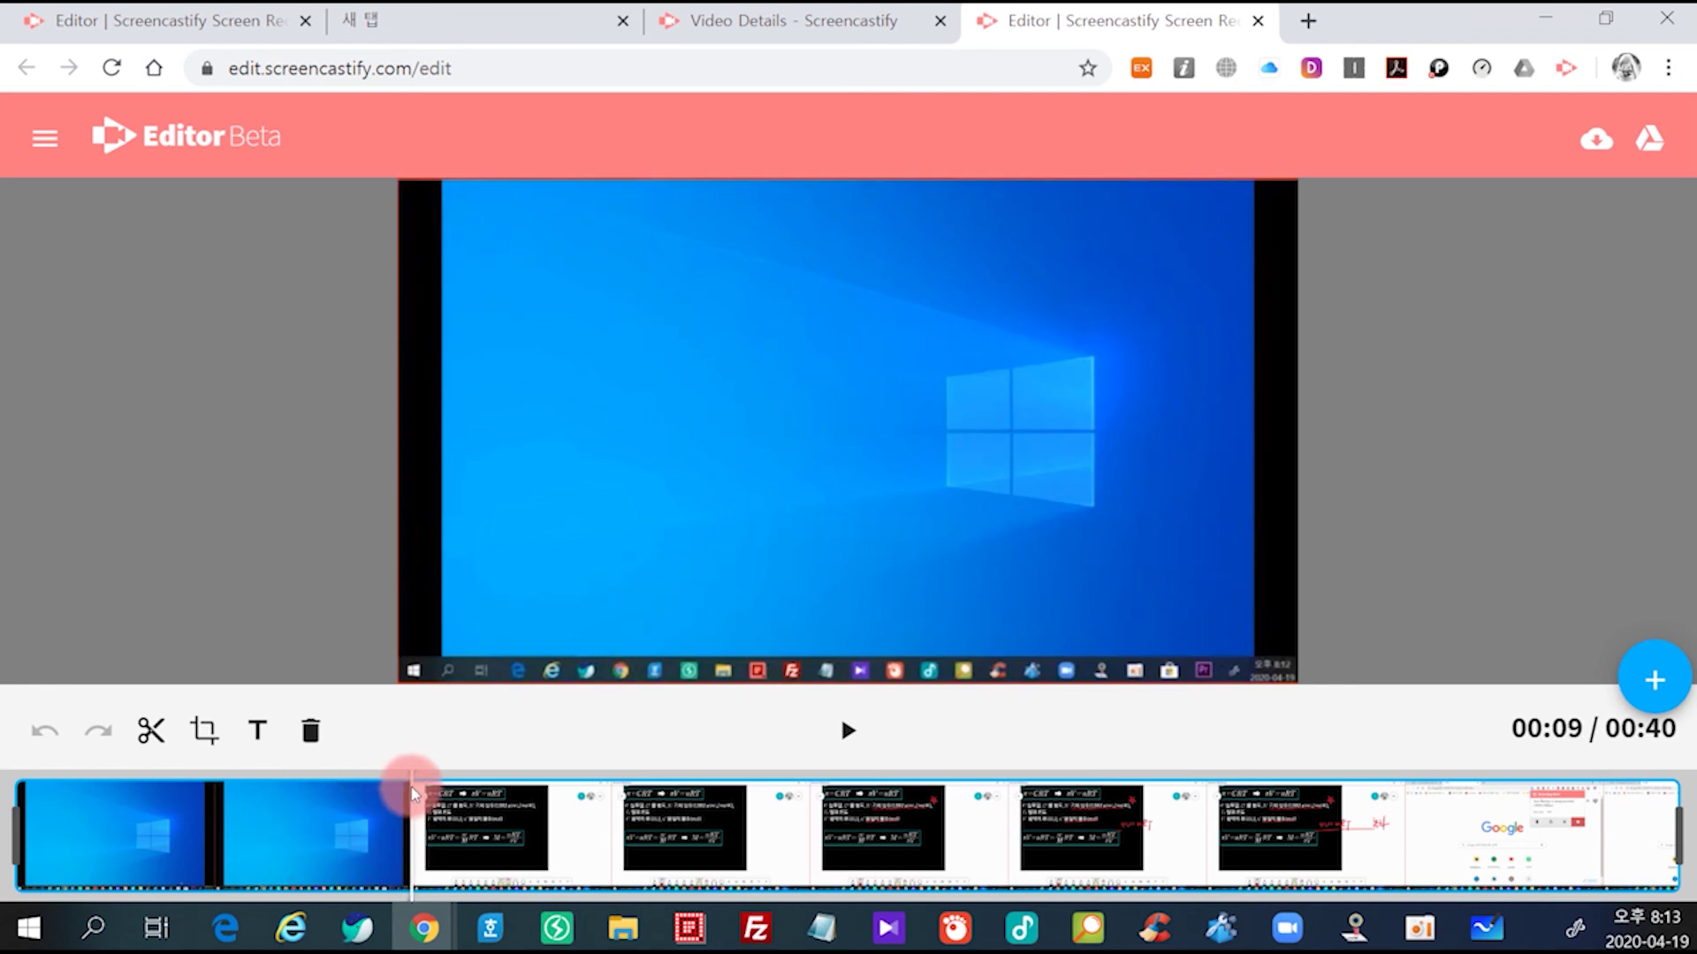
pyautogui.click(150, 747)
# Step: Split the whiteboard footage at 00:19, at a point between 00:19 and 00:29, and at 00:29
pyautogui.moveTo(139, 819); pyautogui.dragTo(840, 825)
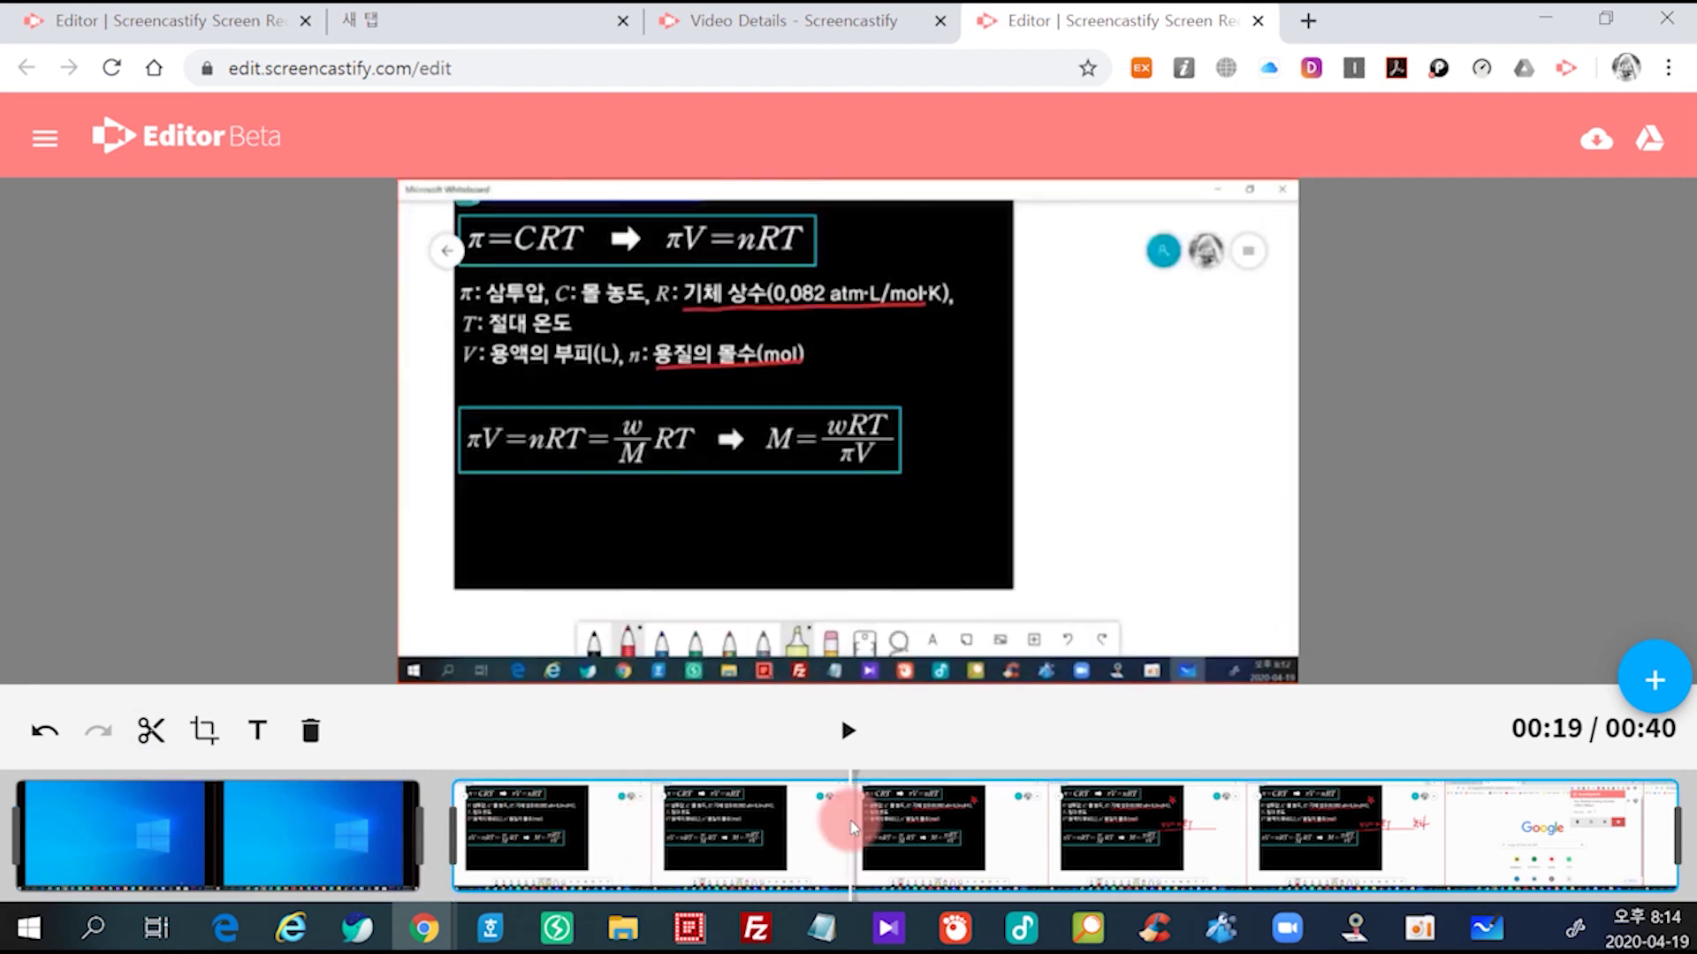
pyautogui.click(149, 731)
pyautogui.click(1077, 822)
pyautogui.click(181, 734)
pyautogui.moveTo(1250, 809); pyautogui.dragTo(1207, 823)
pyautogui.click(152, 731)
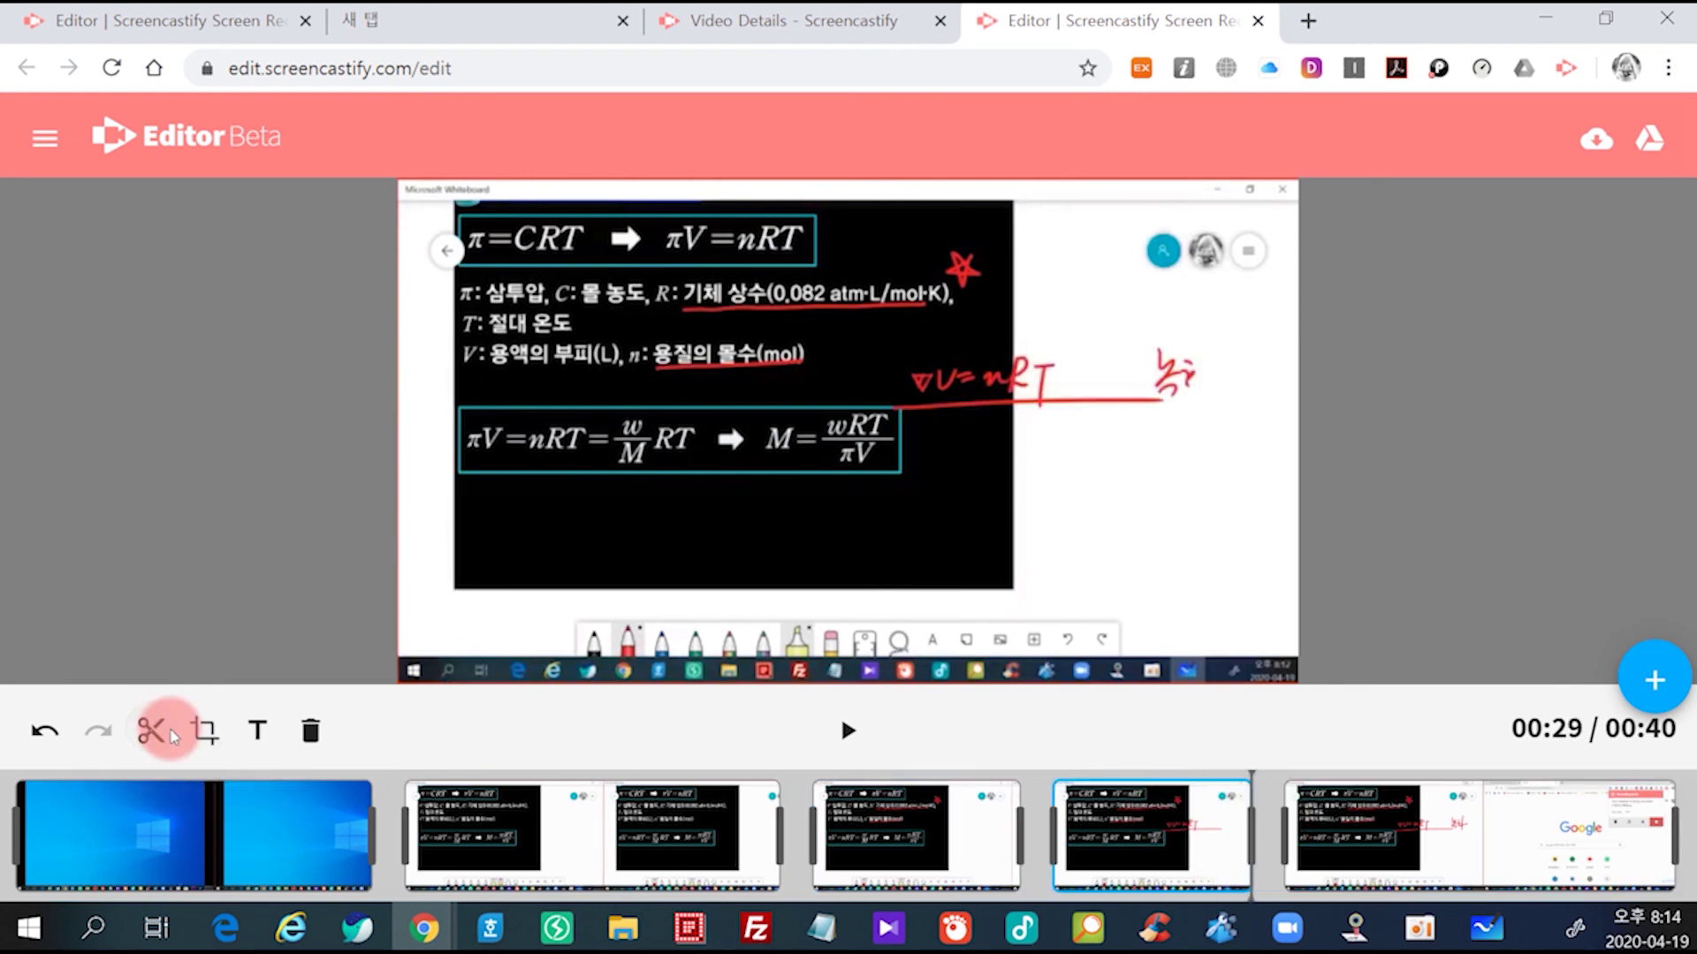
# Step: Move the first whiteboard clip ahead of the blue desktop clip, and select the last clip in the timeline
pyautogui.click(478, 831)
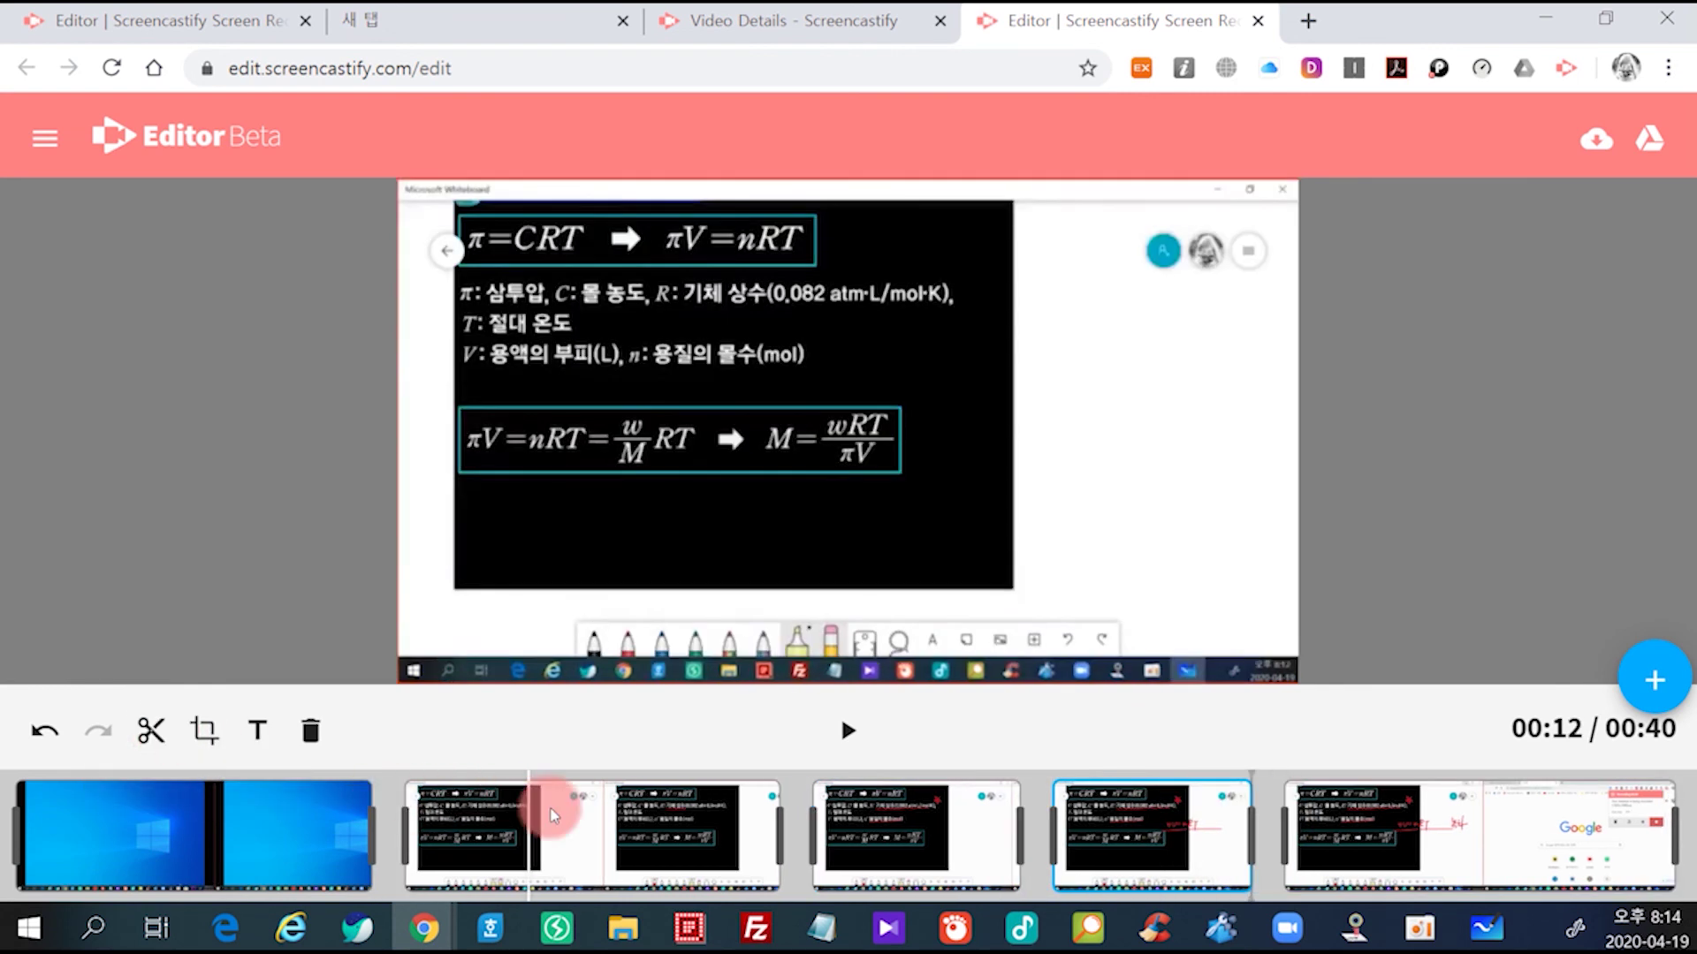
pyautogui.moveTo(530, 831); pyautogui.dragTo(119, 875)
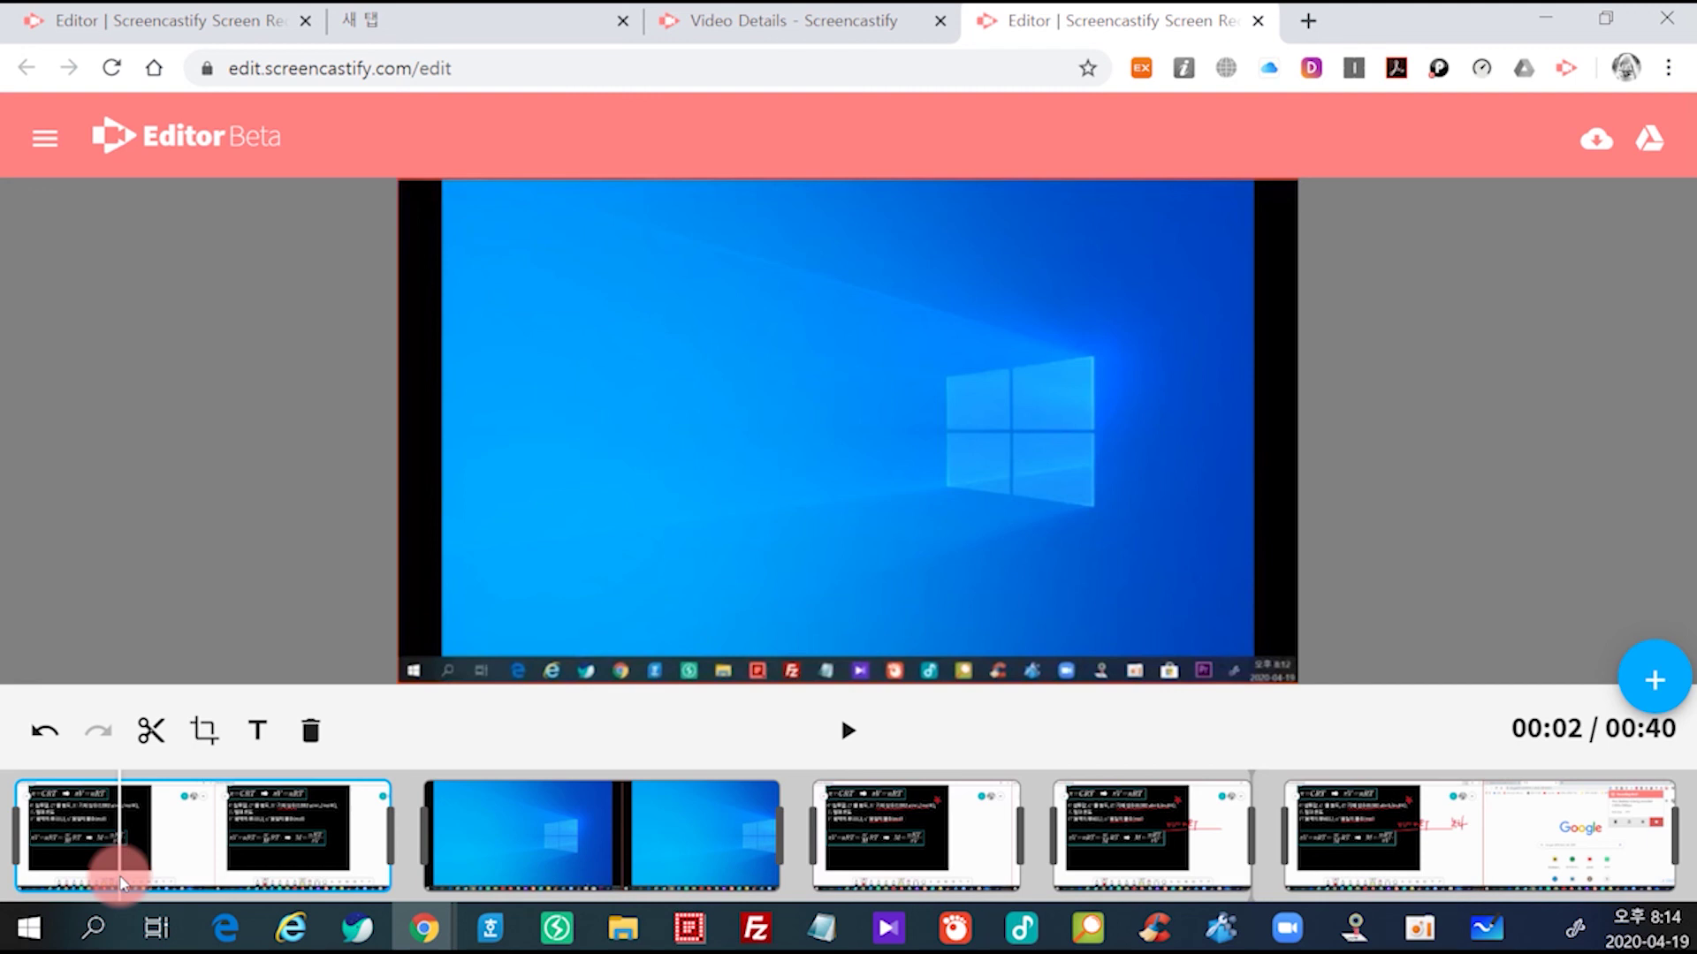
pyautogui.click(1423, 829)
pyautogui.moveTo(1423, 829); pyautogui.dragTo(1382, 826)
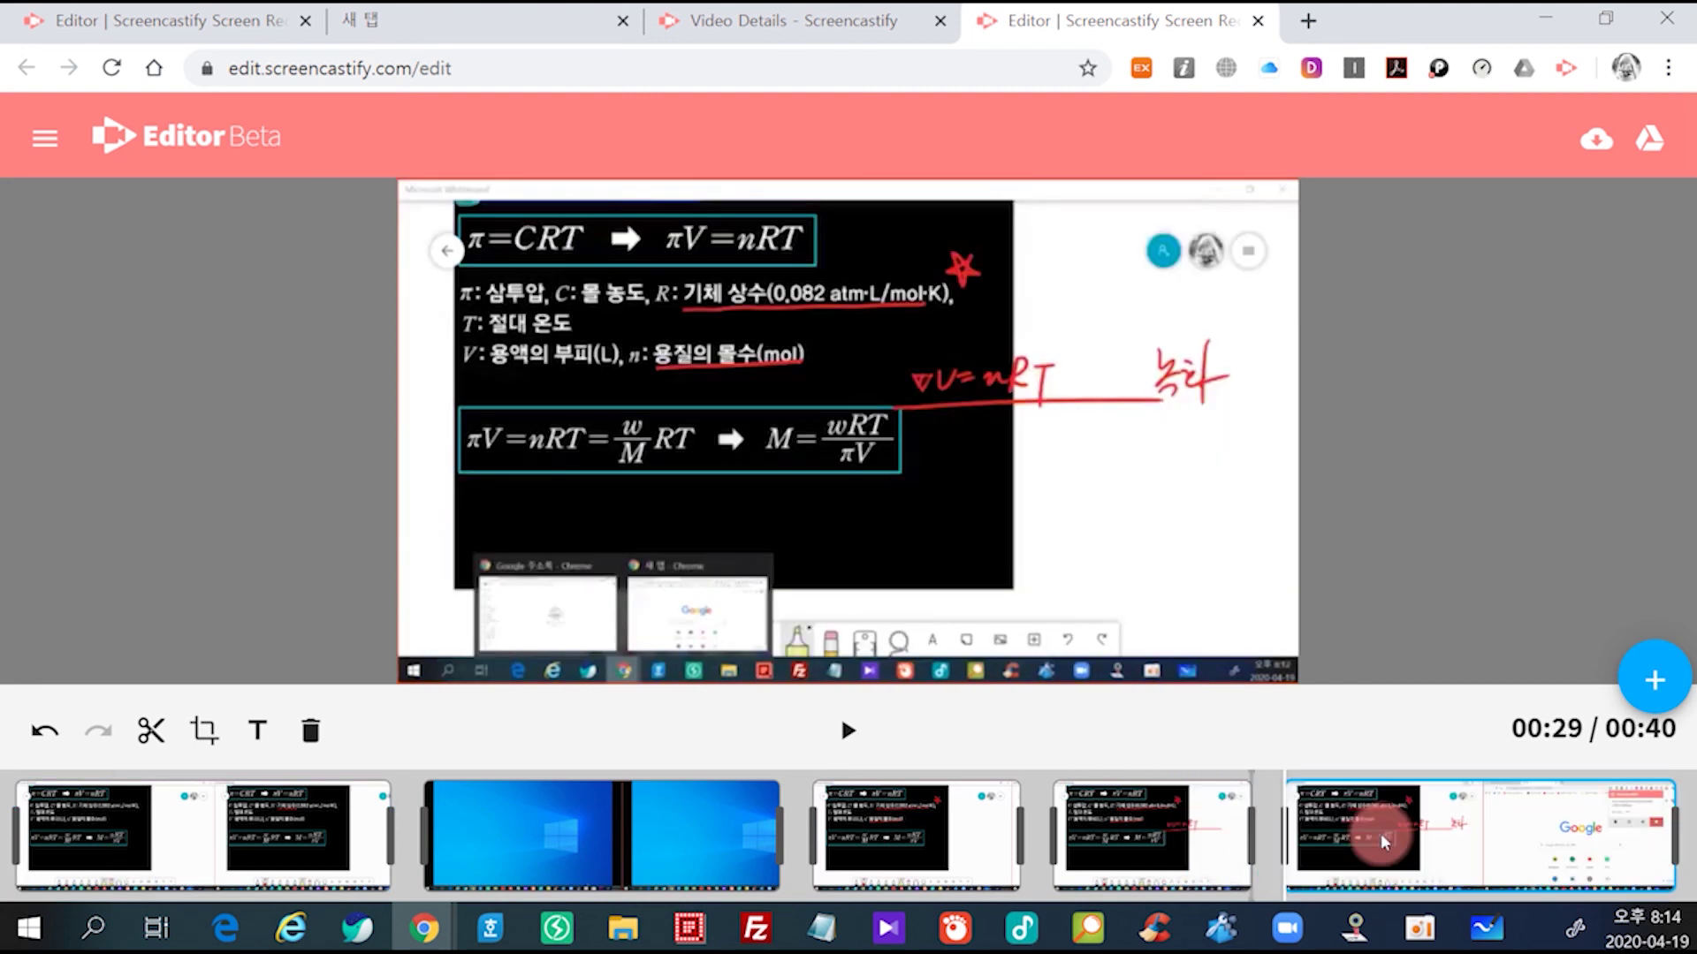
# Step: Look at the Crop Clip mode and the text overlay's formatting options without applying a crop or adding text
pyautogui.click(204, 731)
pyautogui.moveTo(200, 789); pyautogui.dragTo(618, 832)
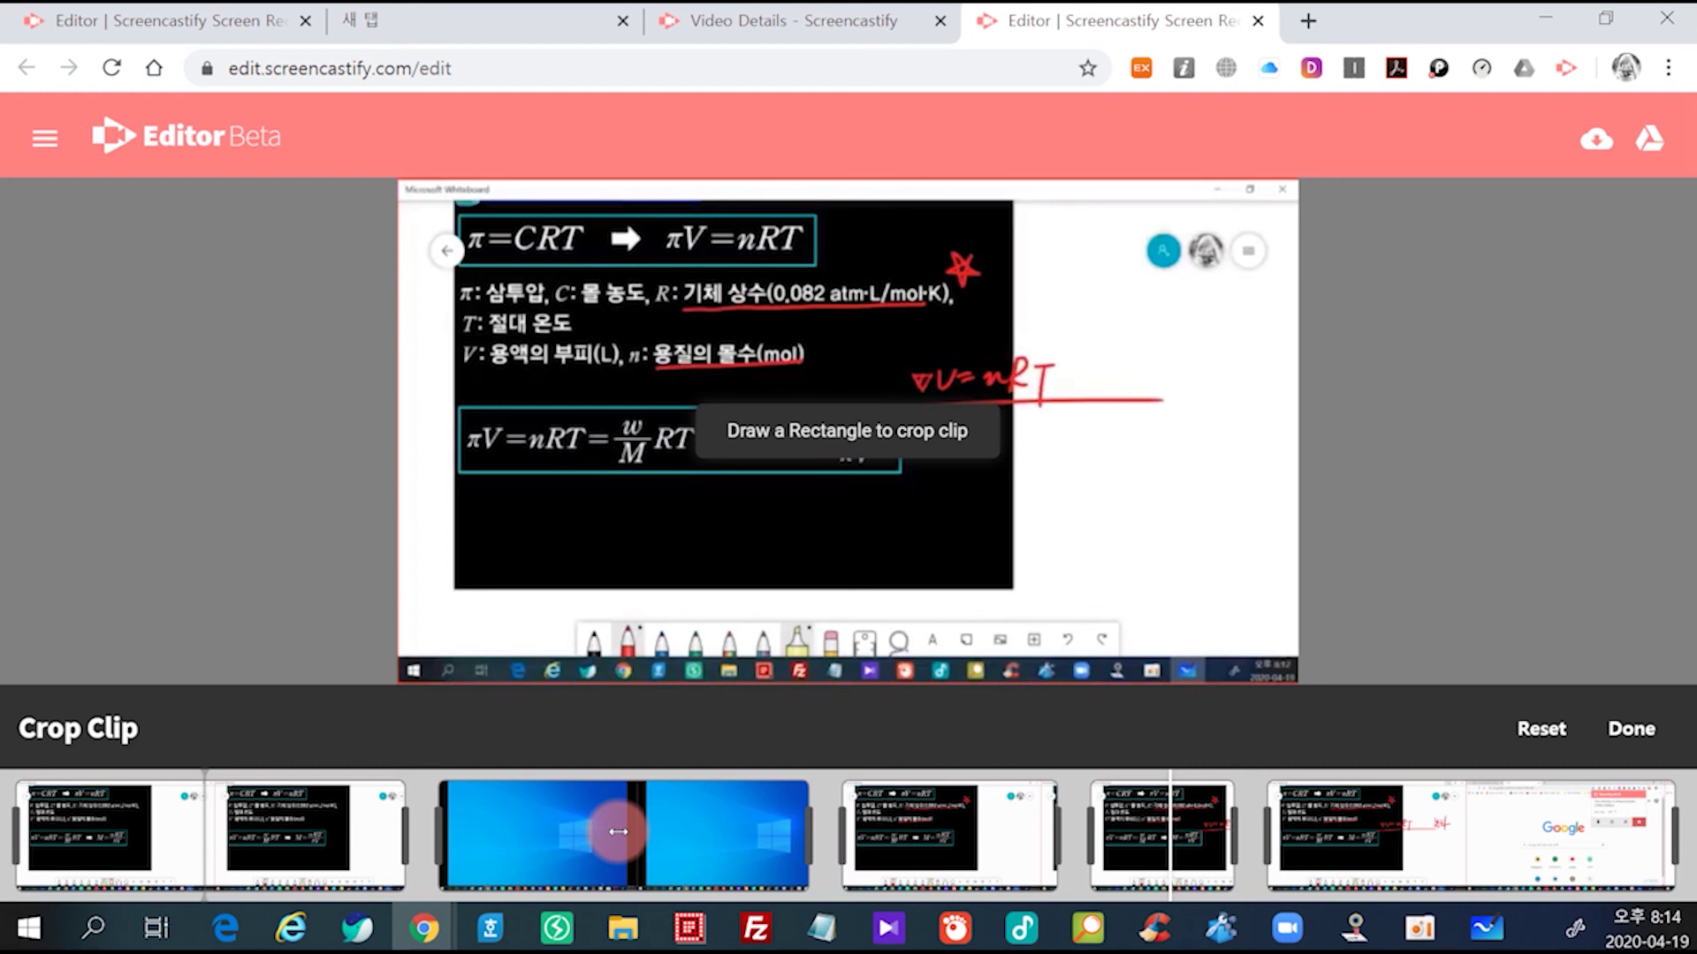
pyautogui.click(455, 457)
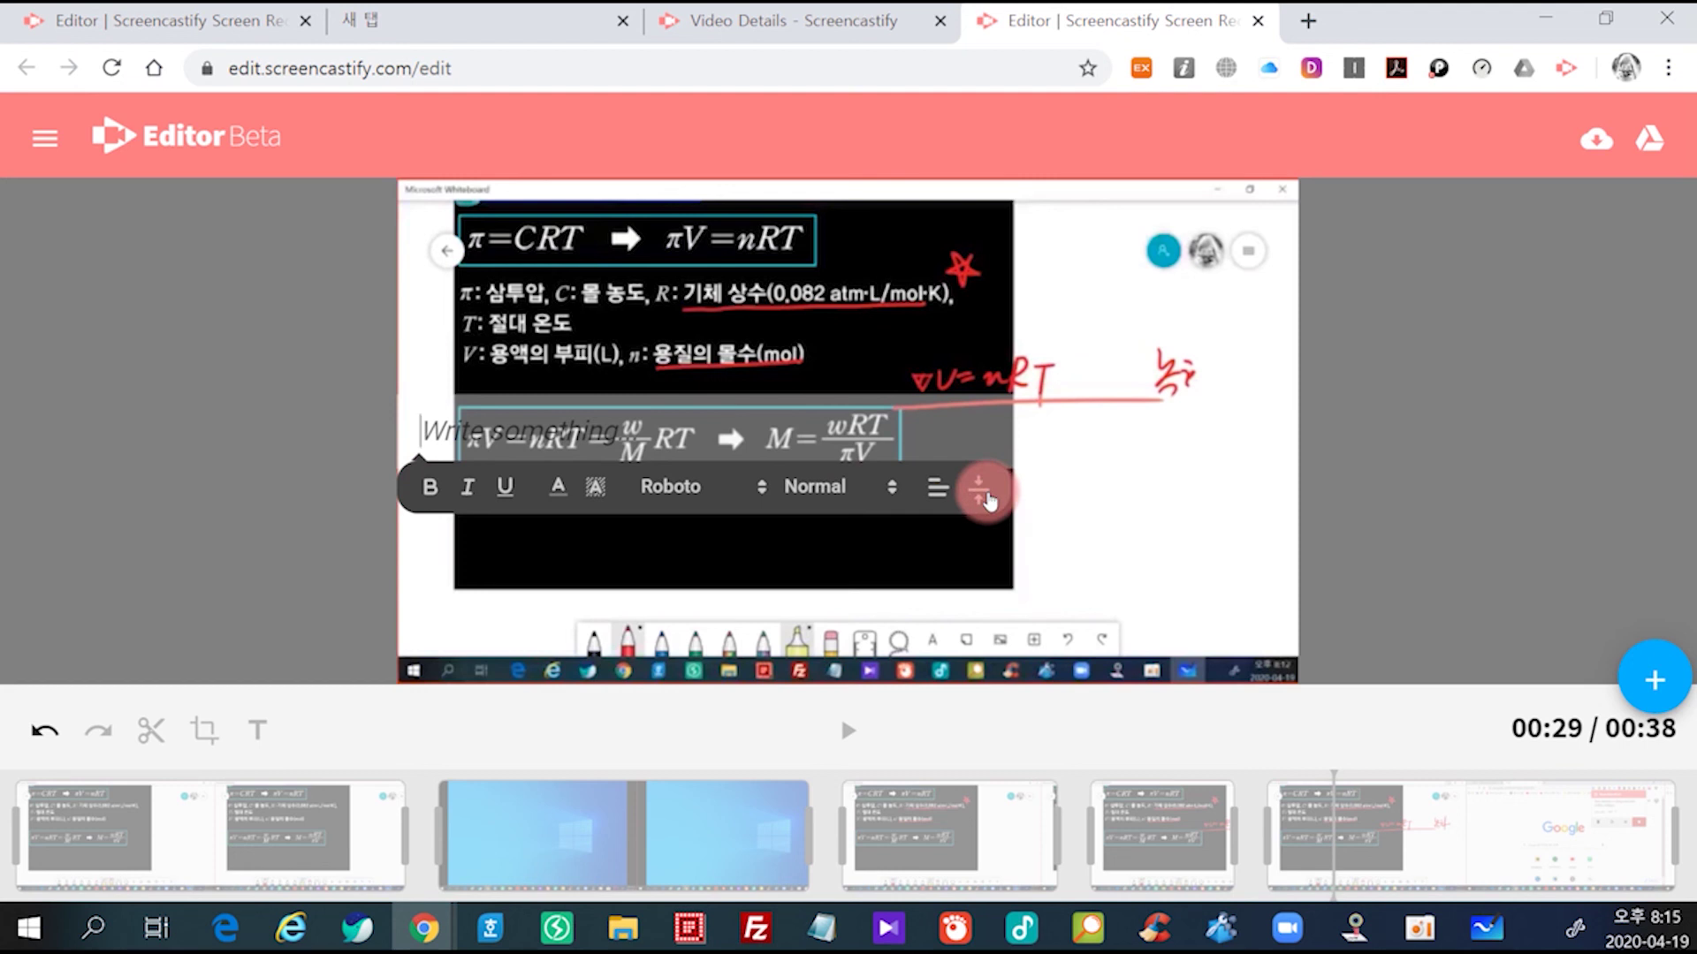
pyautogui.click(206, 727)
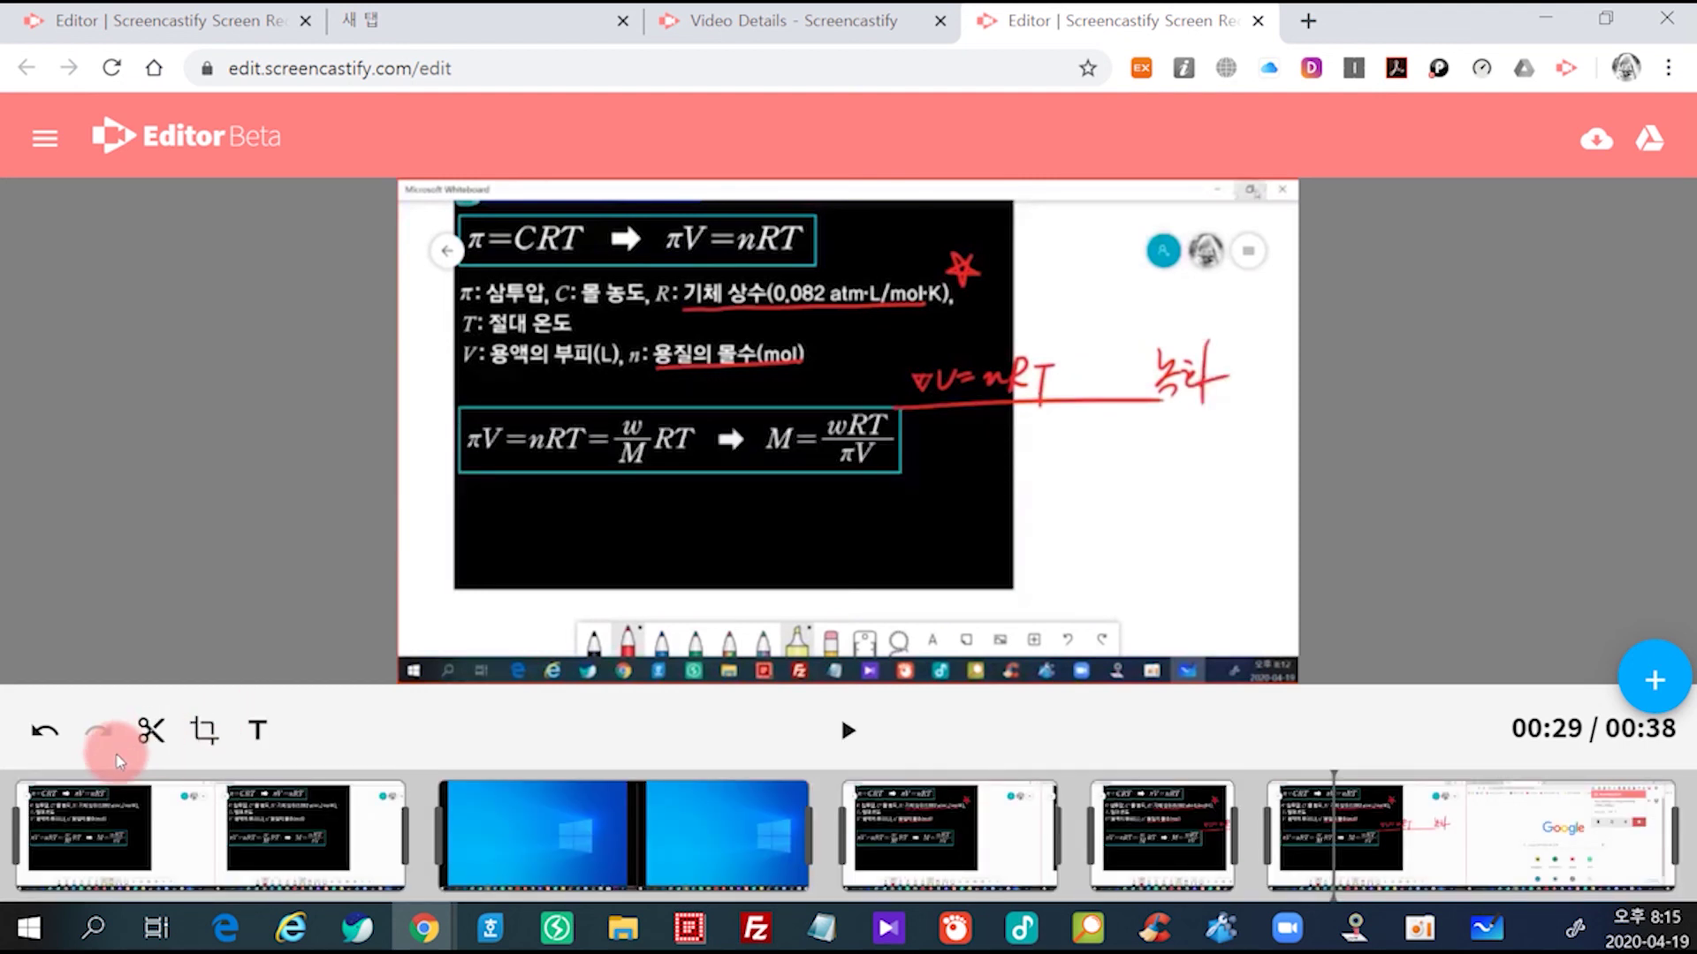